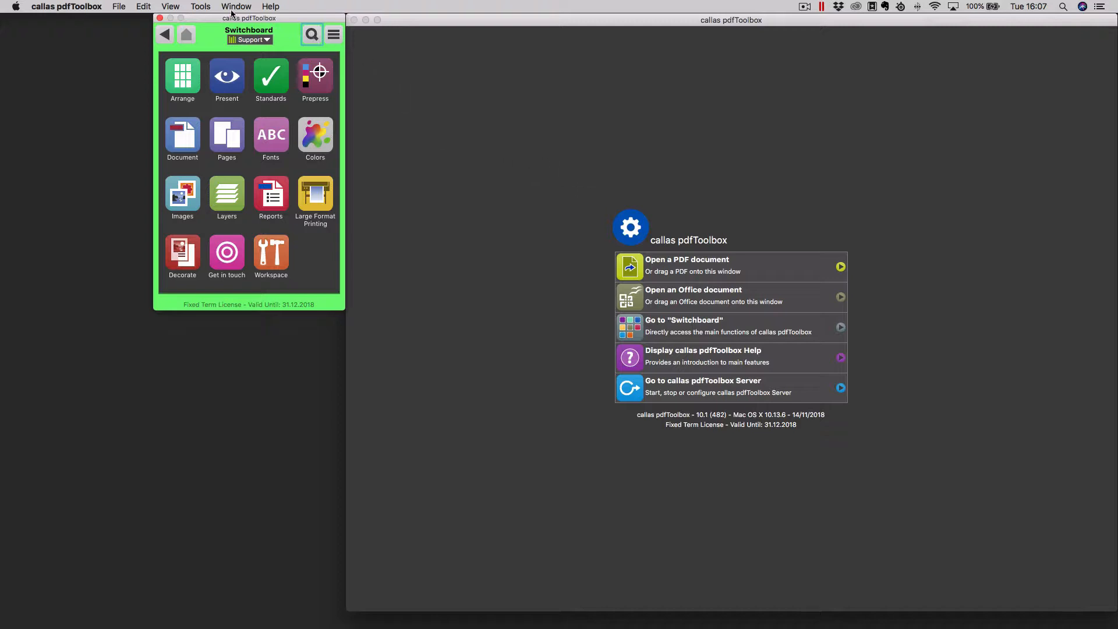
# - Start a local pdfToolbox Server with an empty access code and unlock it to list its jobs
pyautogui.click(203, 7)
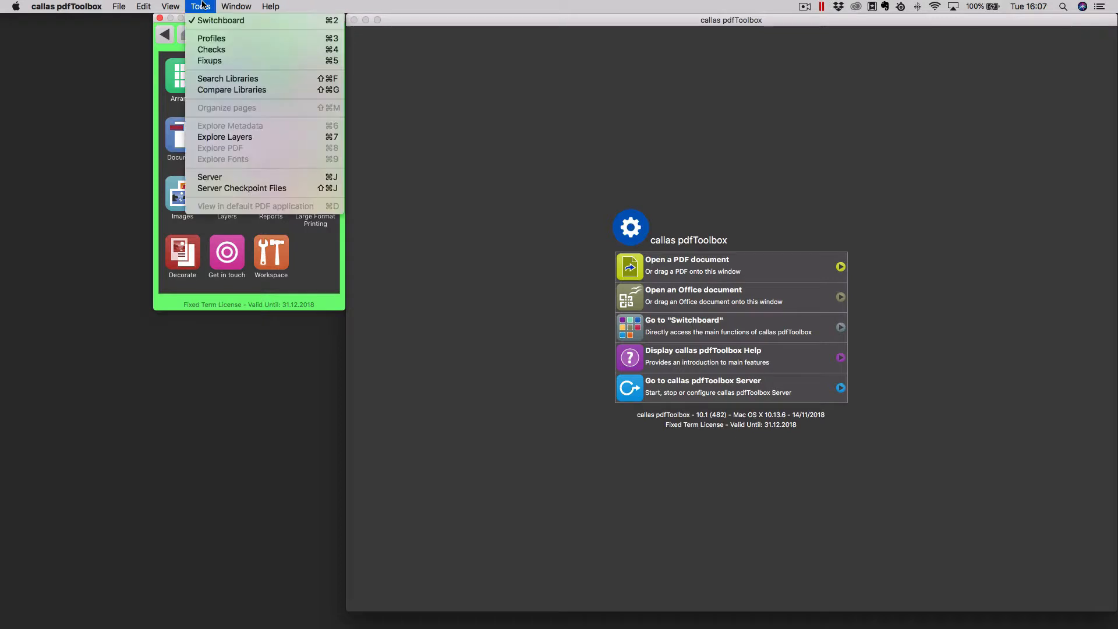
pyautogui.click(236, 174)
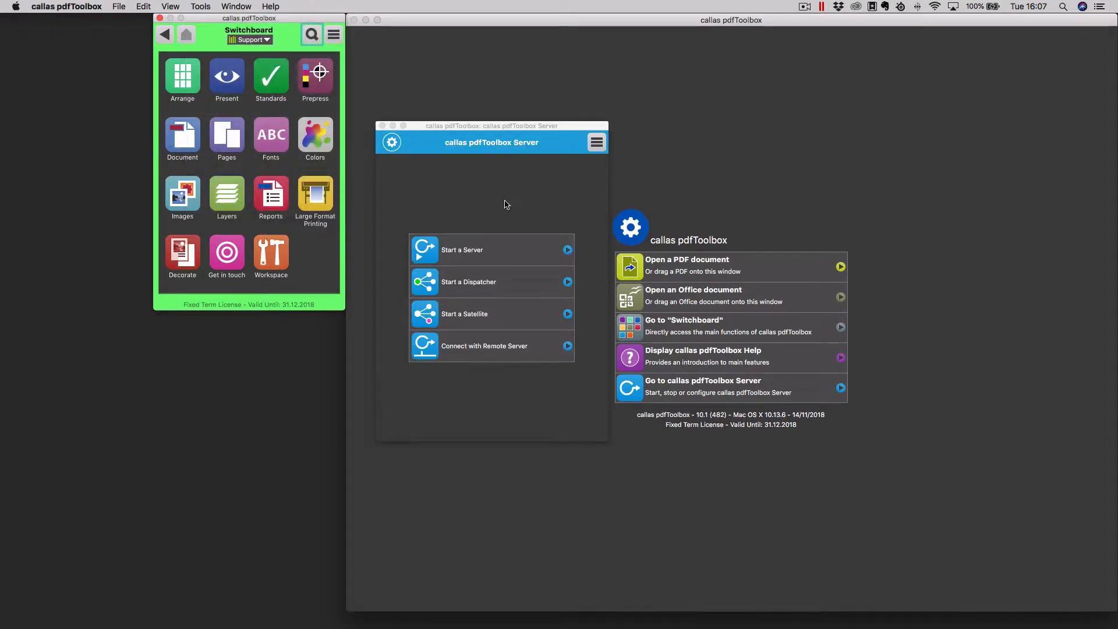
pyautogui.click(494, 255)
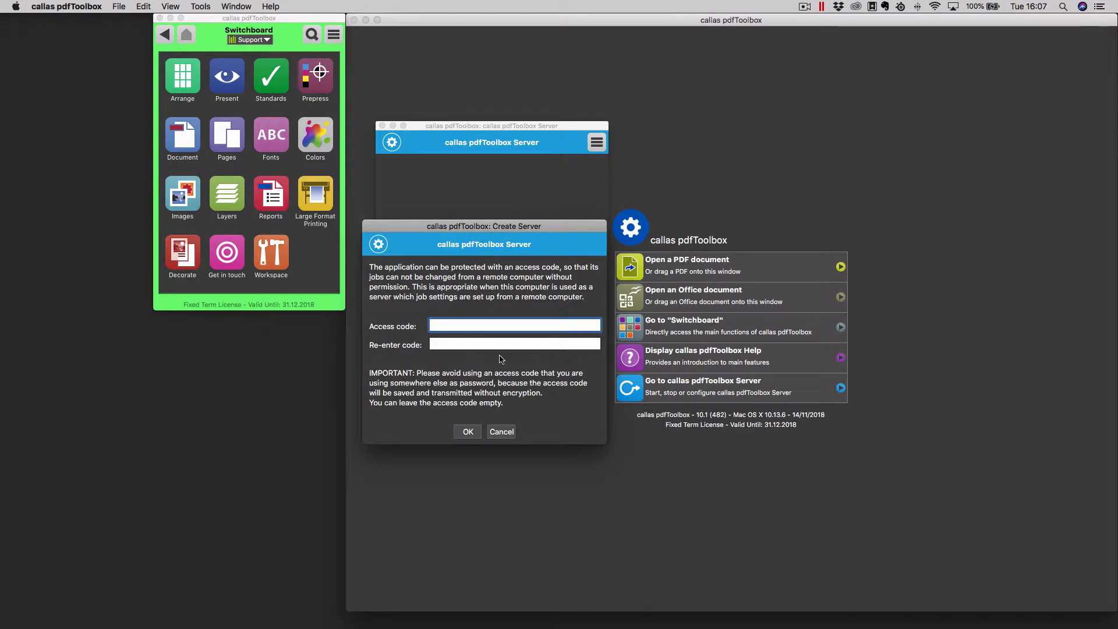
pyautogui.click(475, 431)
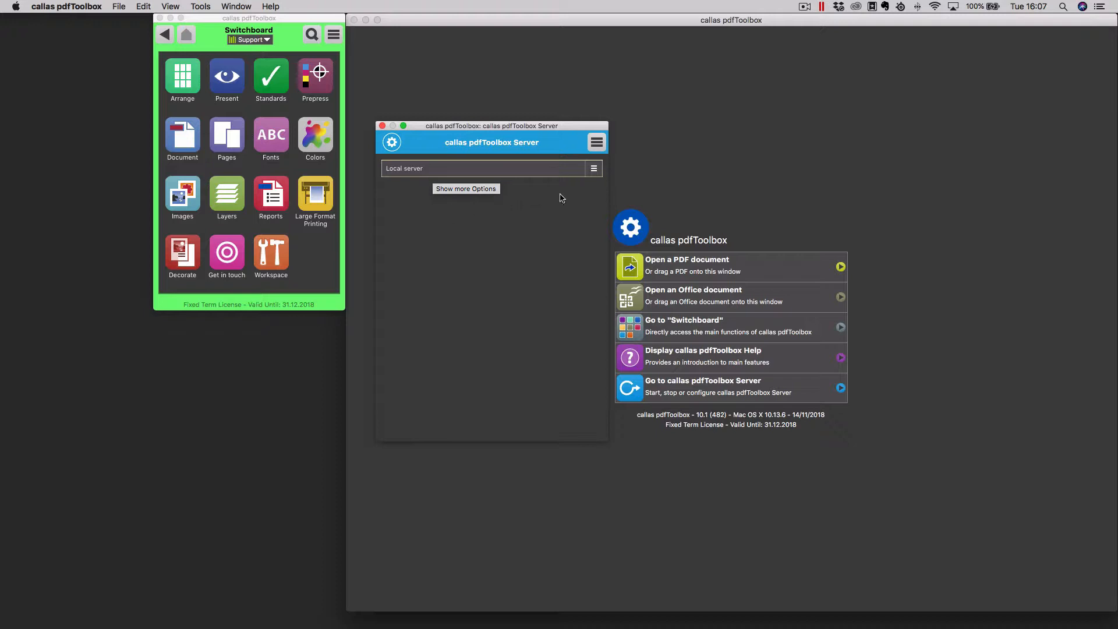
pyautogui.click(594, 169)
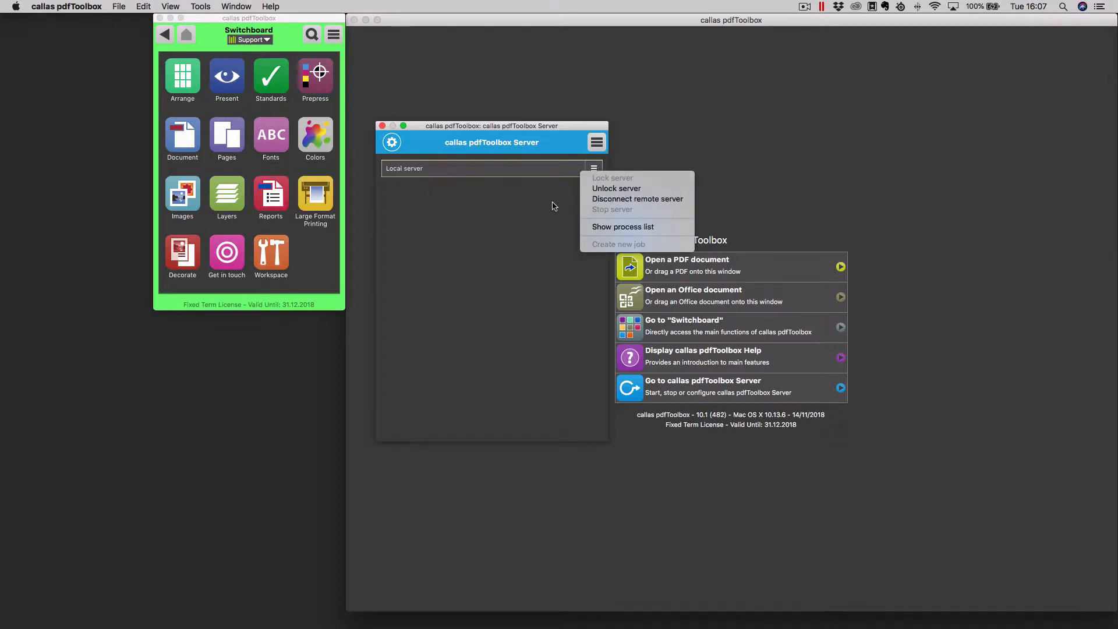
pyautogui.click(587, 189)
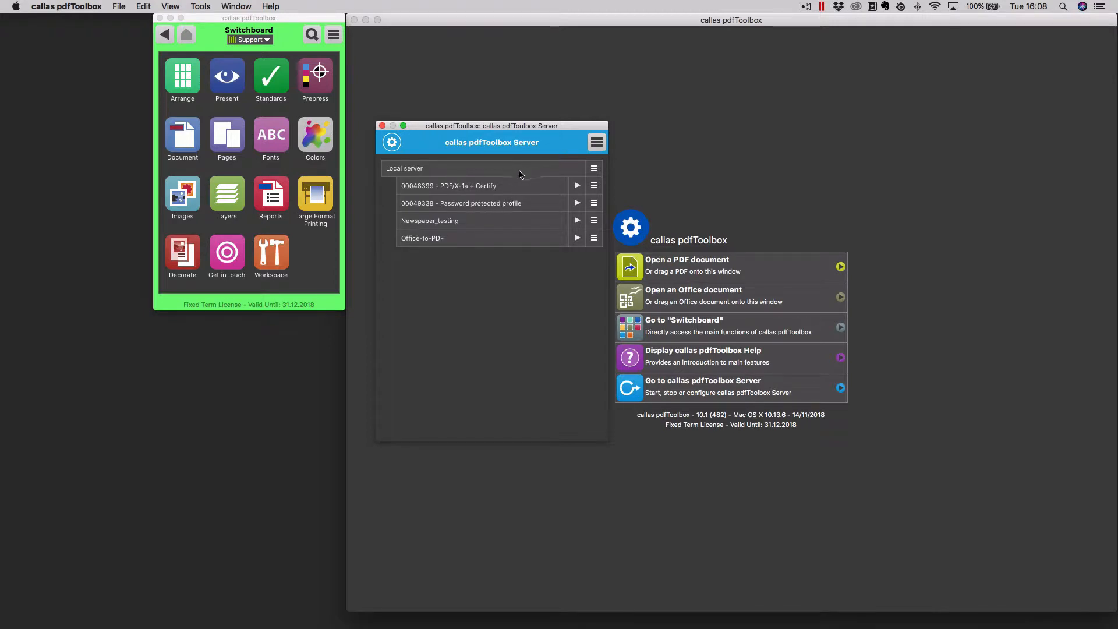
# - Stop the local server and quit pdfToolbox 10
pyautogui.click(593, 169)
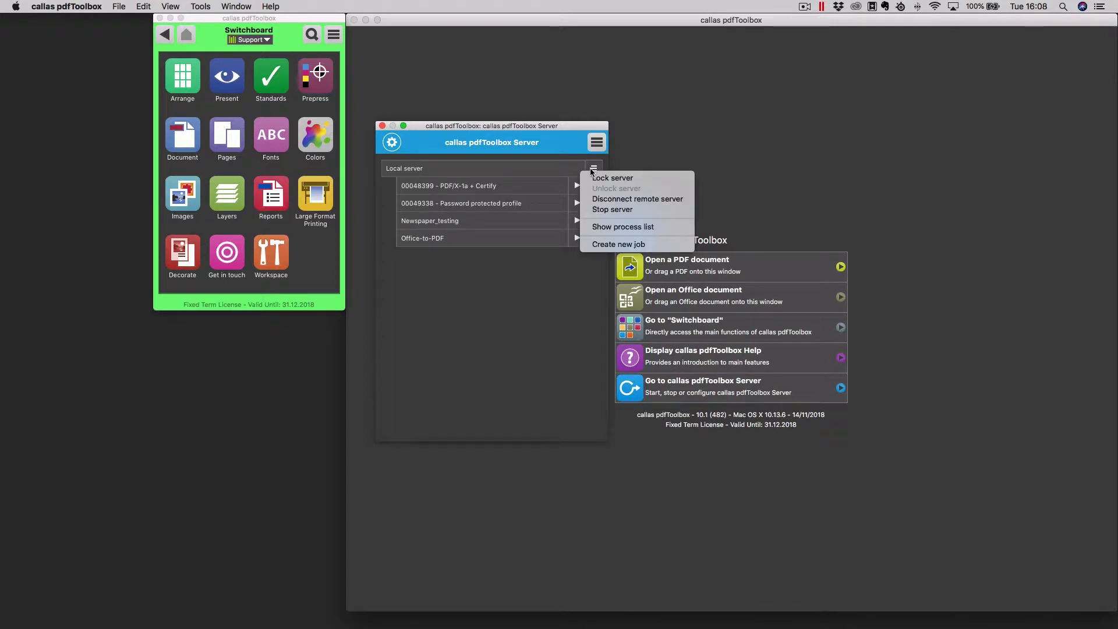
pyautogui.click(610, 211)
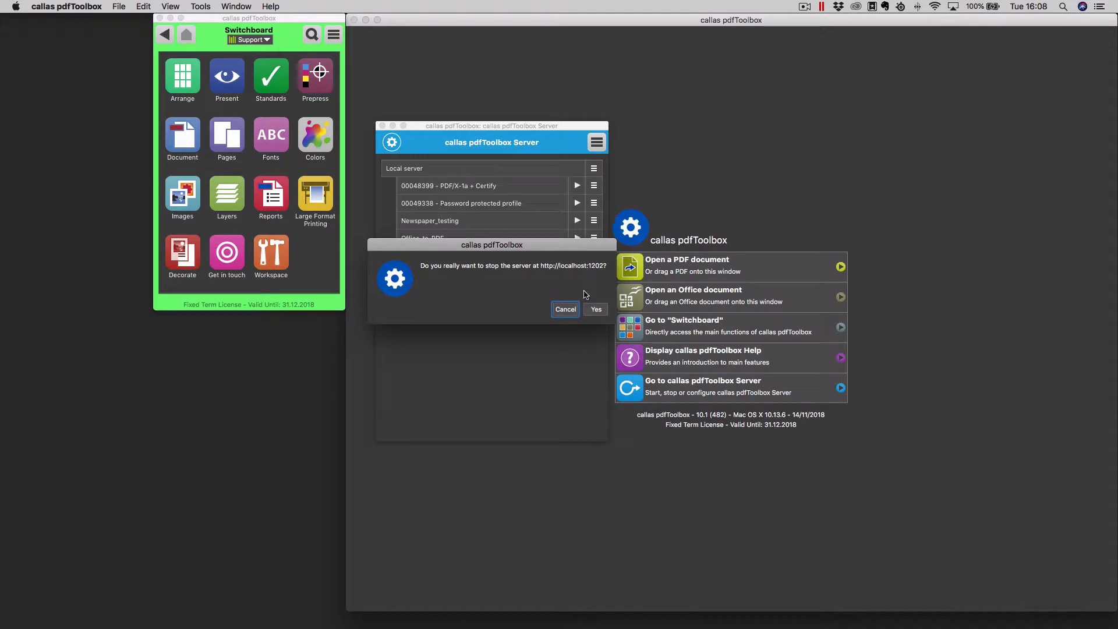
pyautogui.click(595, 309)
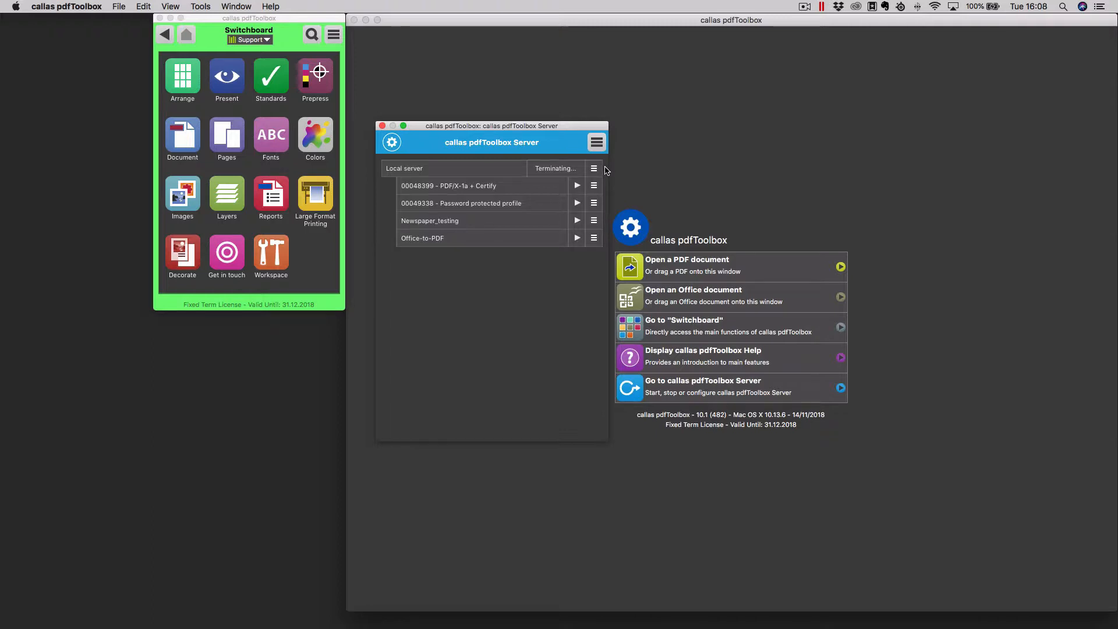
pyautogui.click(382, 126)
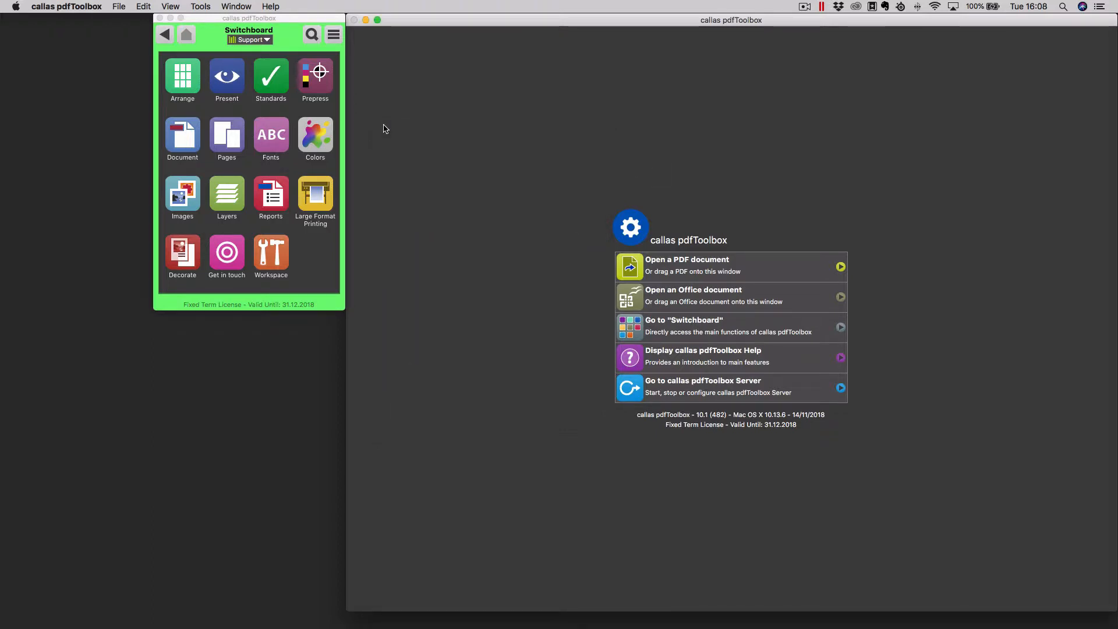
pyautogui.press('super+q')
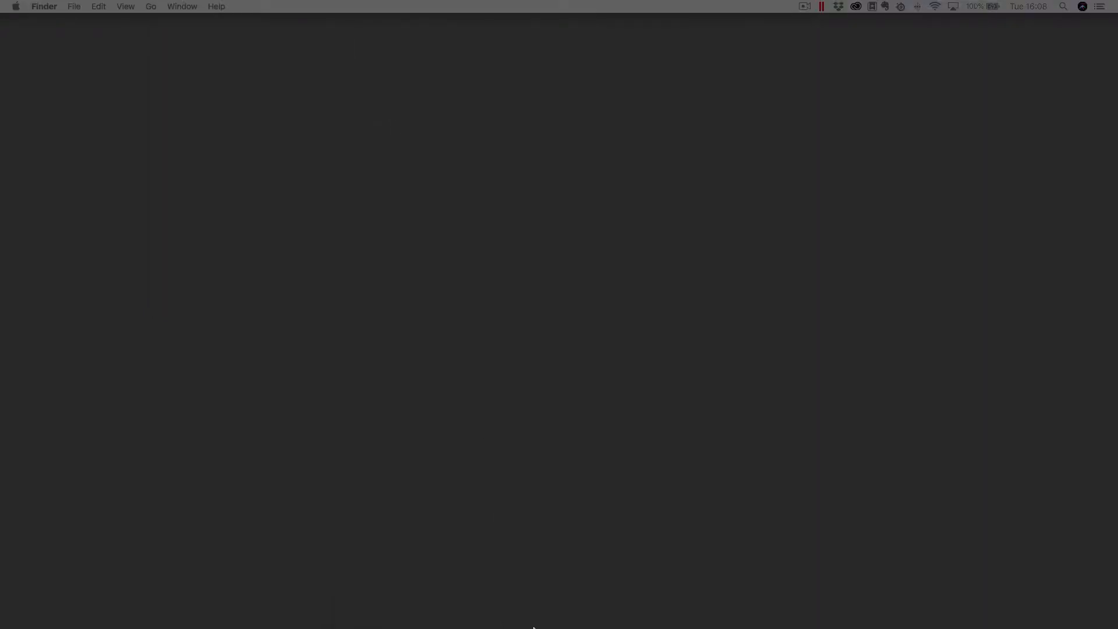
# - Switch to callas pdfToolbox 9 and start a local server with an empty access code
pyautogui.moveTo(533, 626)
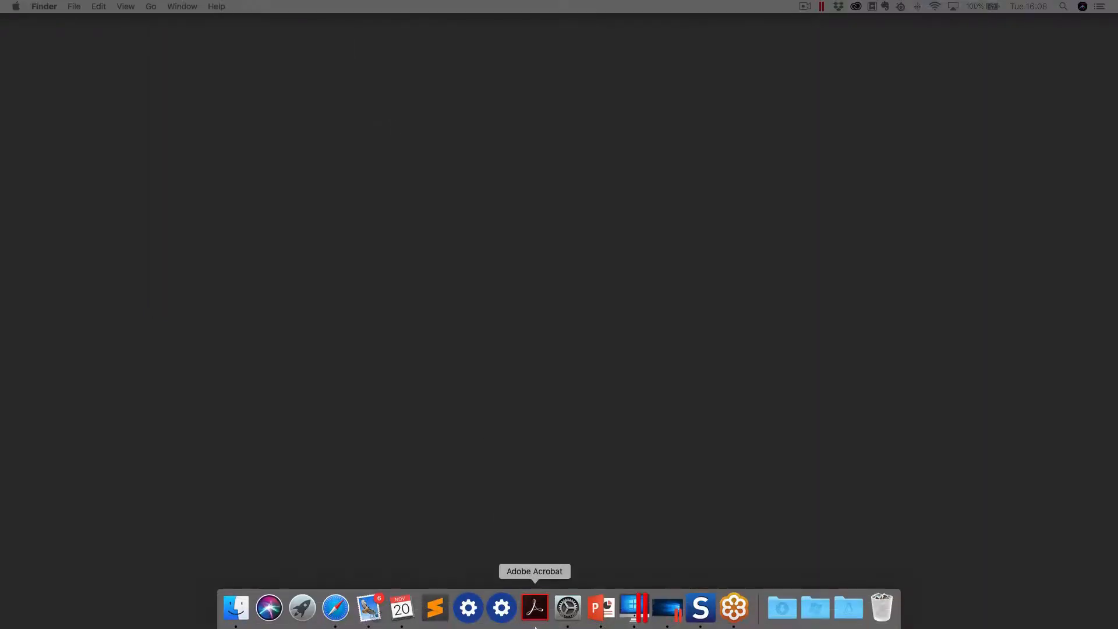
pyautogui.click(468, 608)
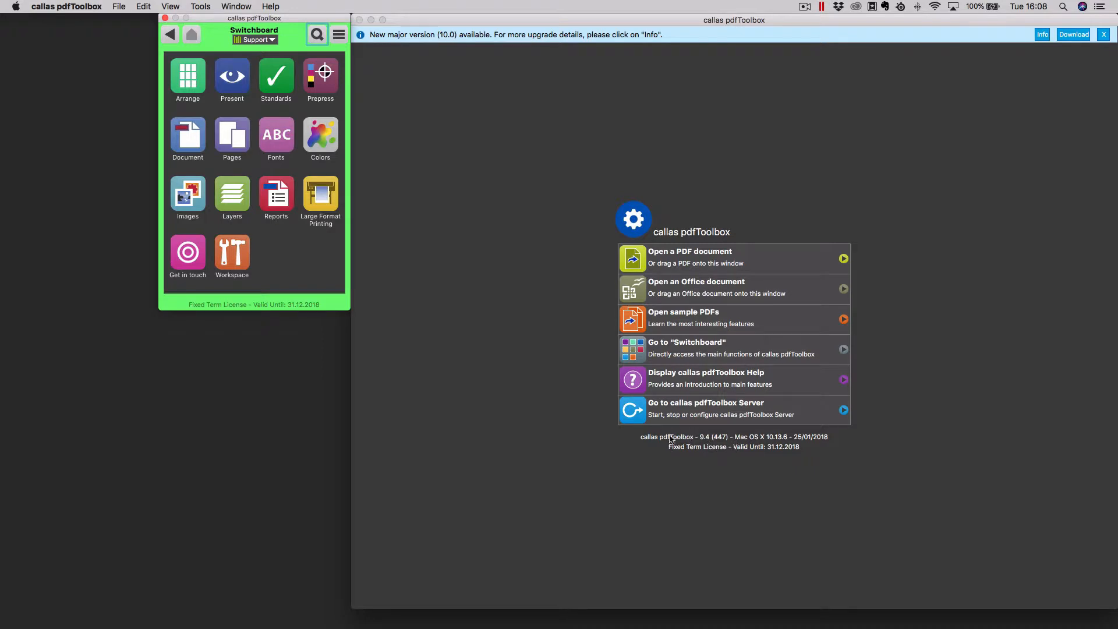
pyautogui.click(211, 9)
pyautogui.click(225, 176)
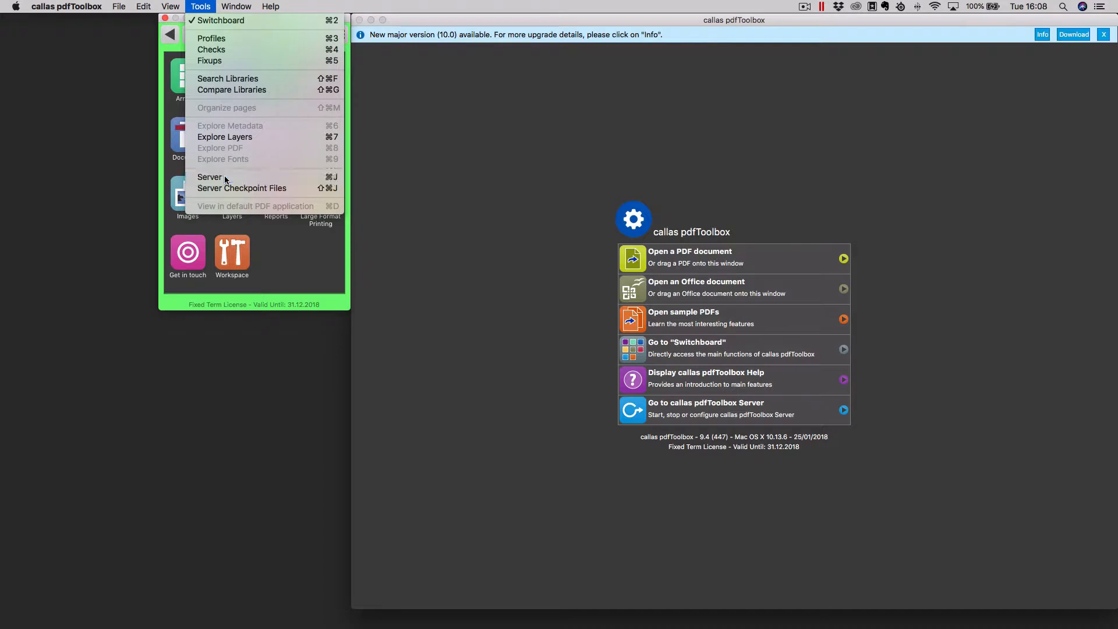
pyautogui.click(505, 372)
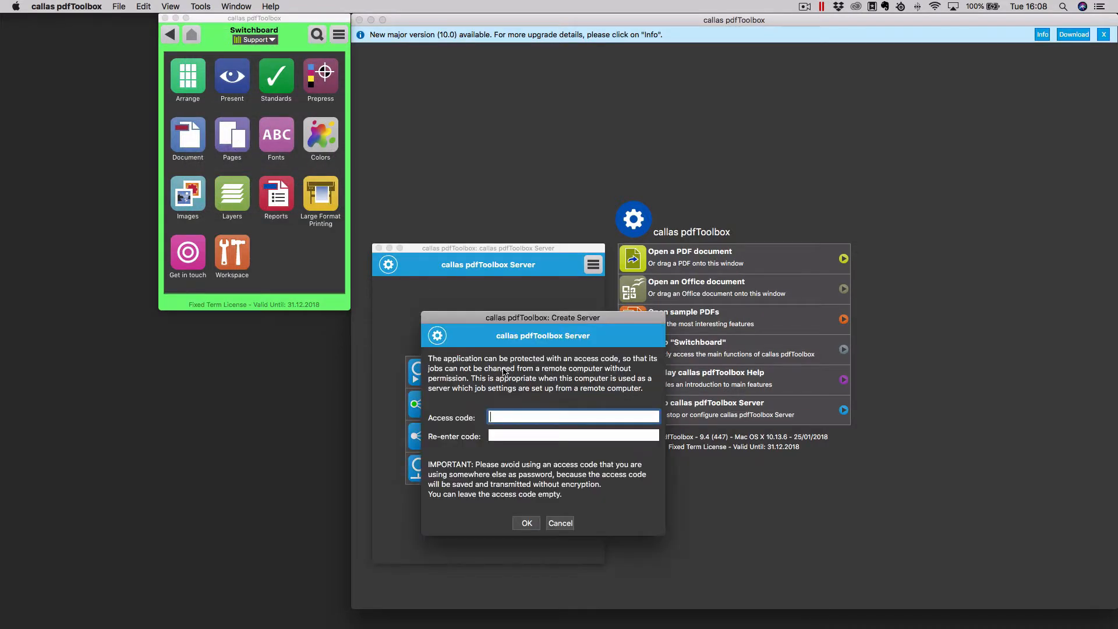
pyautogui.click(526, 522)
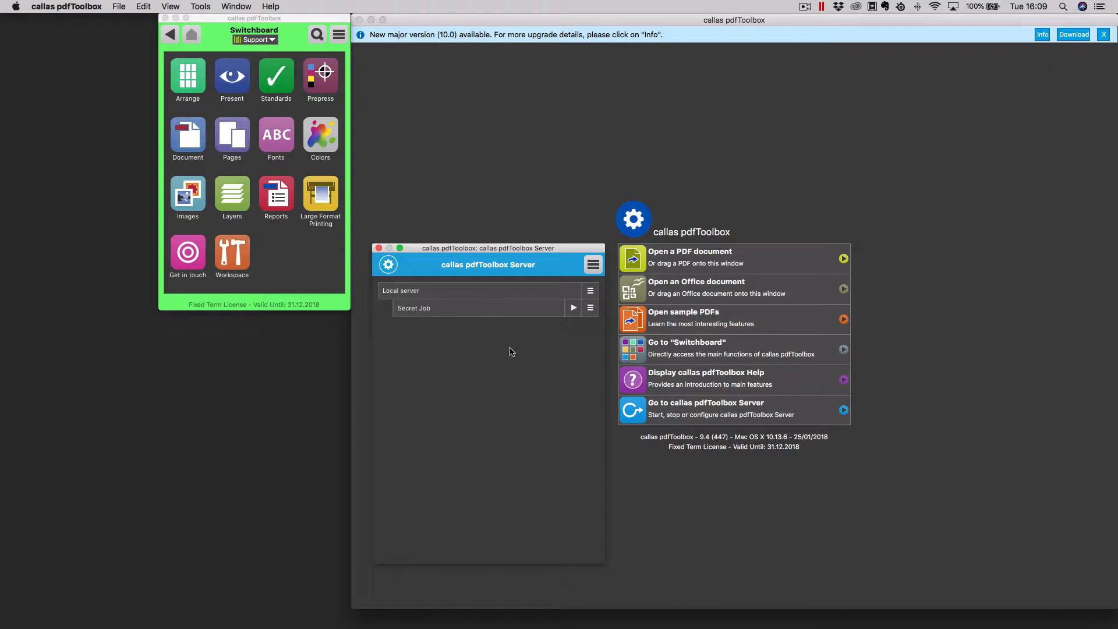
# - Examine the profile, folders and options in the Secret Job settings, leaving them without changes
pyautogui.click(592, 309)
pyautogui.click(595, 318)
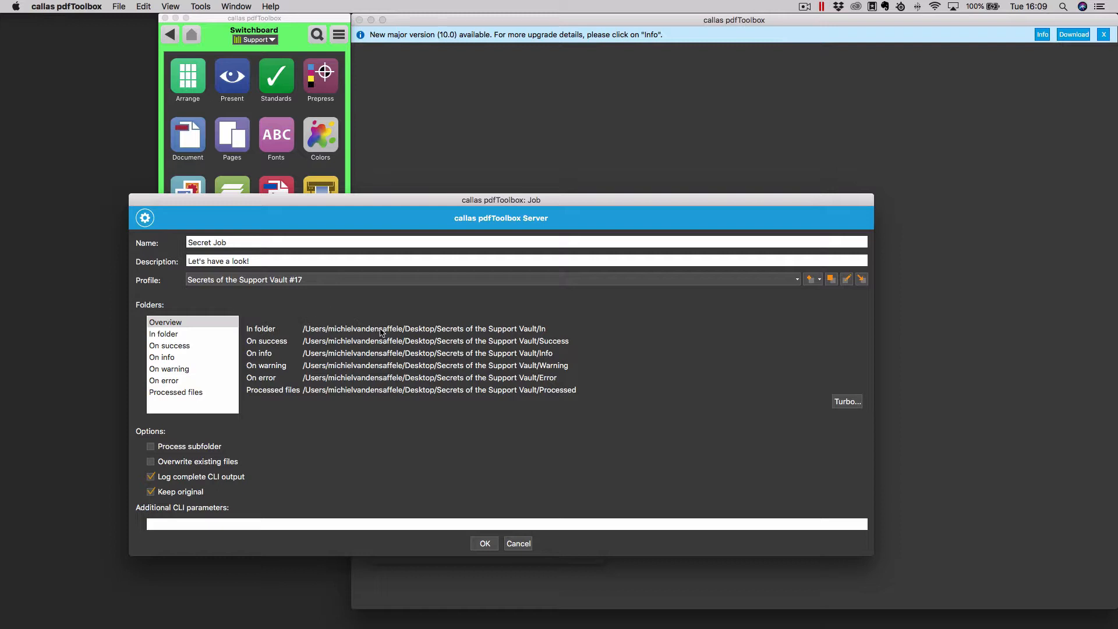
pyautogui.click(523, 548)
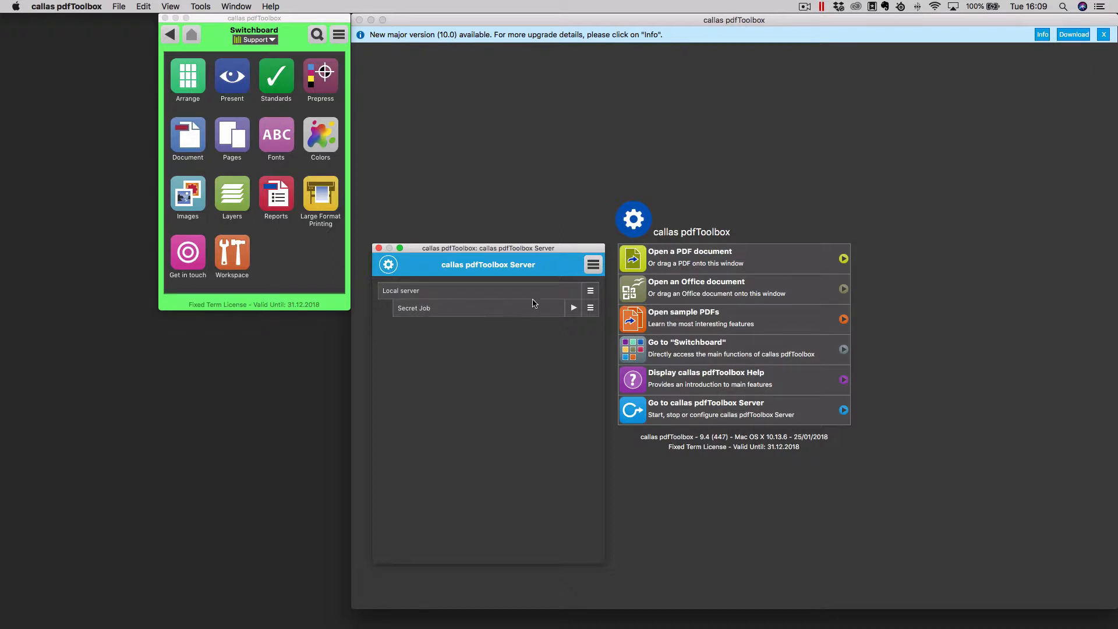
# - Stop the local server running Secret Job and quit pdfToolbox 9
pyautogui.click(590, 291)
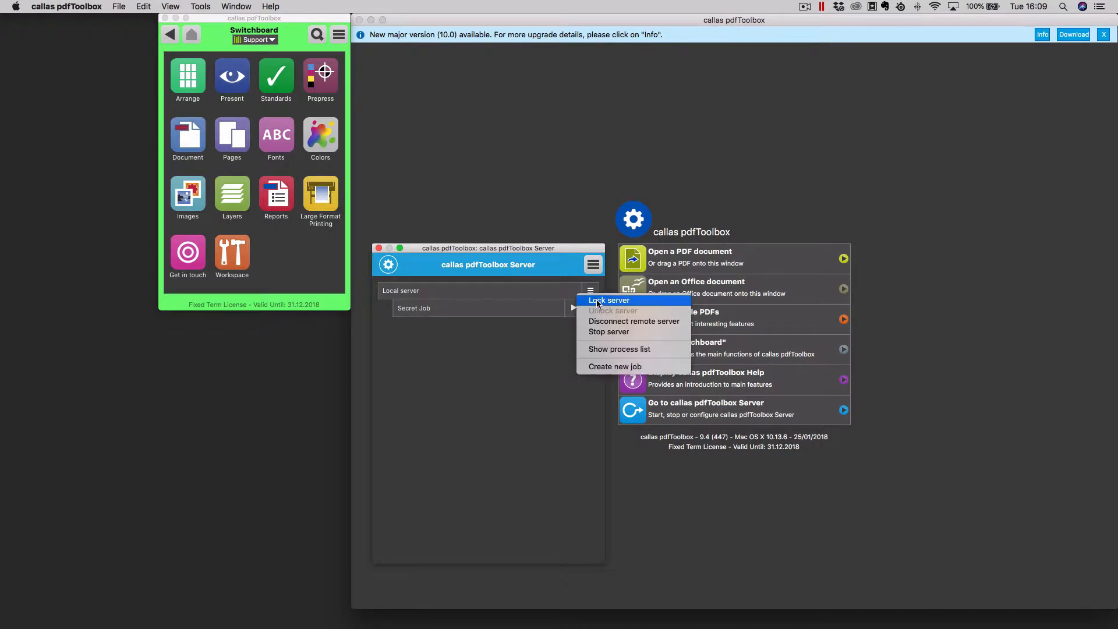
pyautogui.click(612, 332)
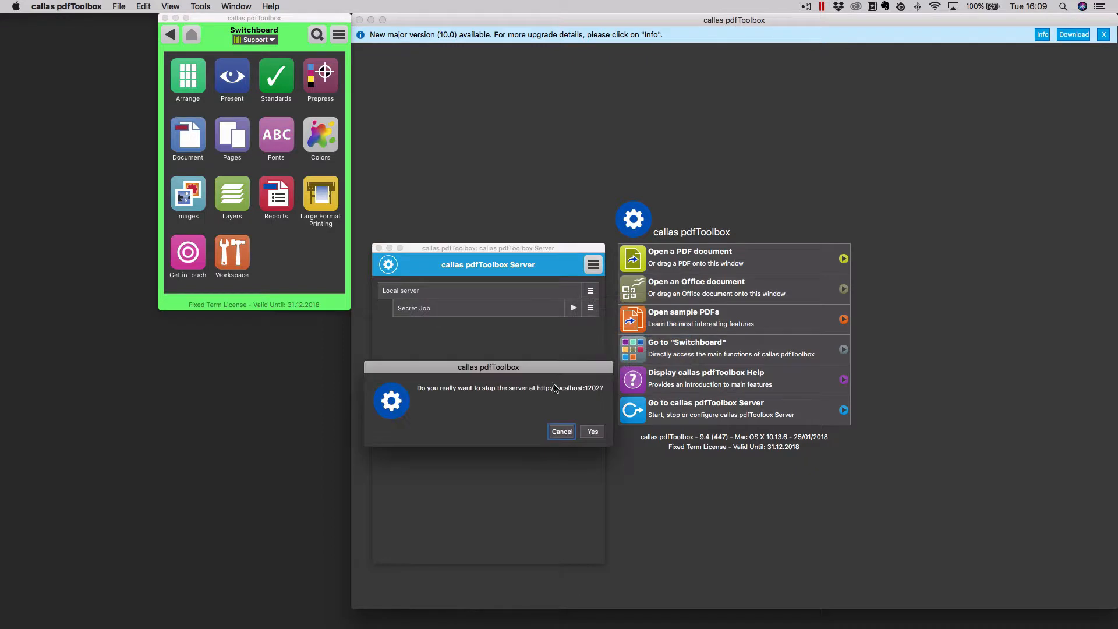
pyautogui.click(591, 433)
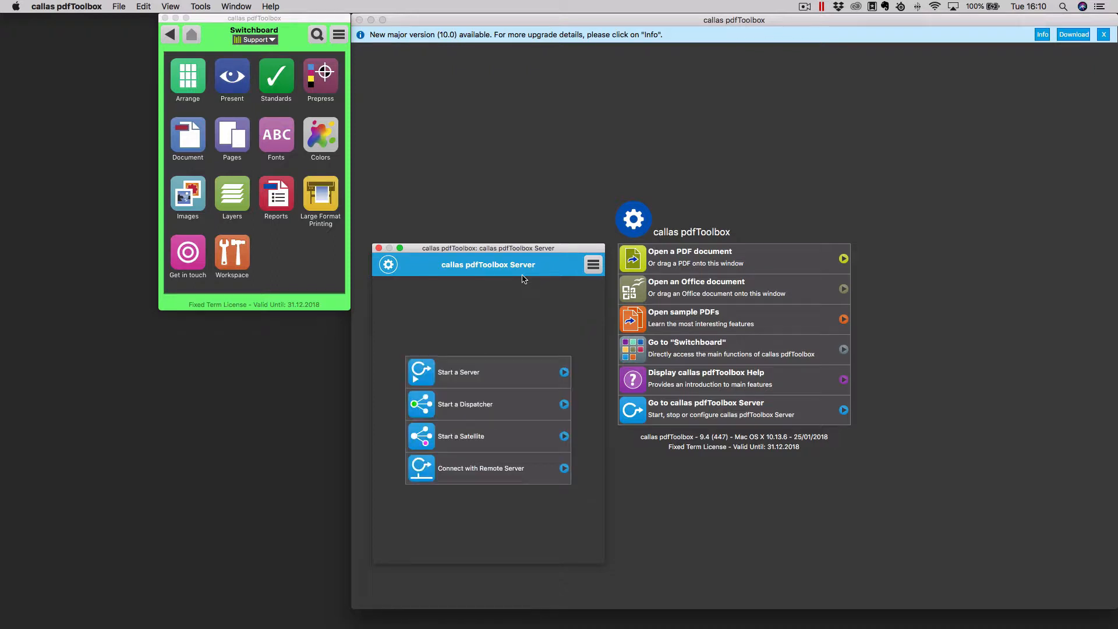
pyautogui.click(378, 248)
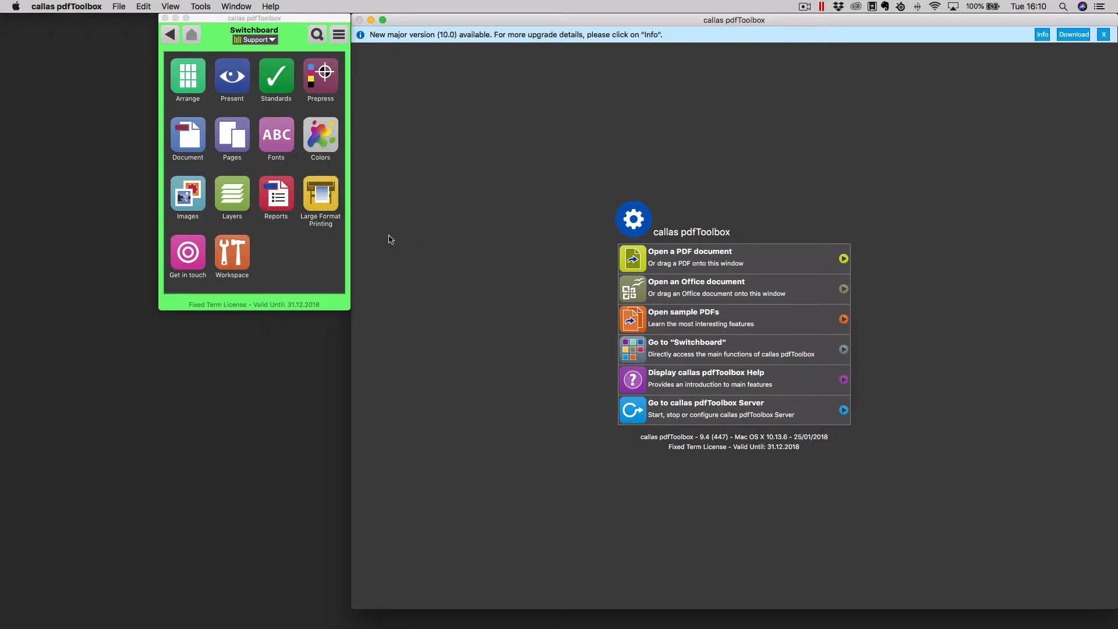
pyautogui.press('super+q')
# - Switch to Finder and examine the folder path of the pdfToolbox CLI 9 server jobs, down to job folder 0
pyautogui.hotkey('ctrl', 'Right')
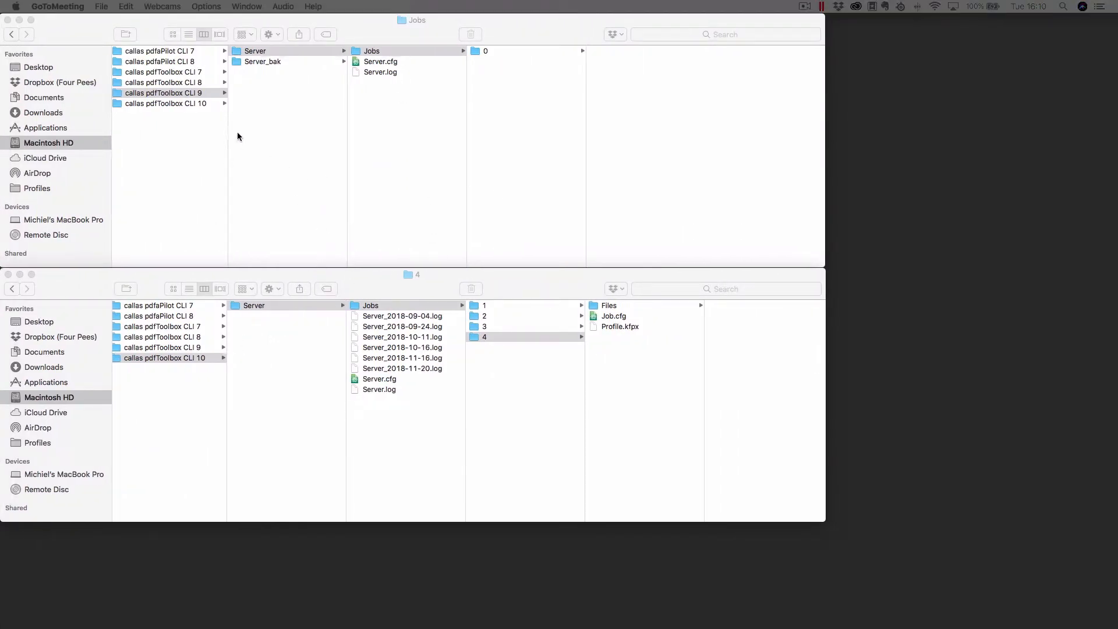
pyautogui.hscroll(-5, 210, 125)
pyautogui.hscroll(-3, 207, 127)
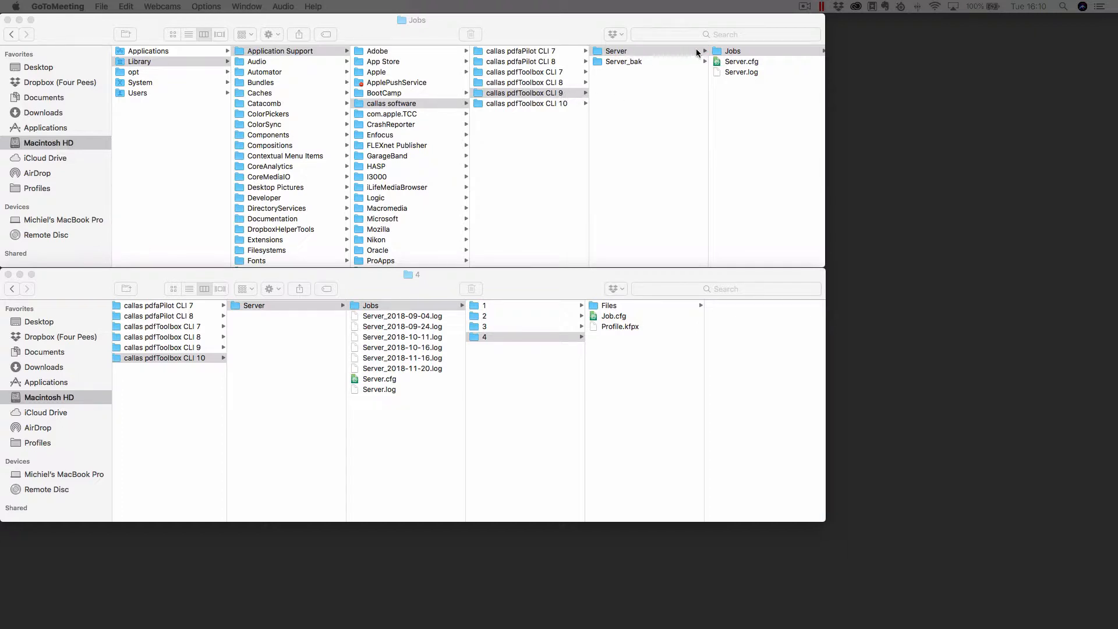
pyautogui.hscroll(5, 696, 53)
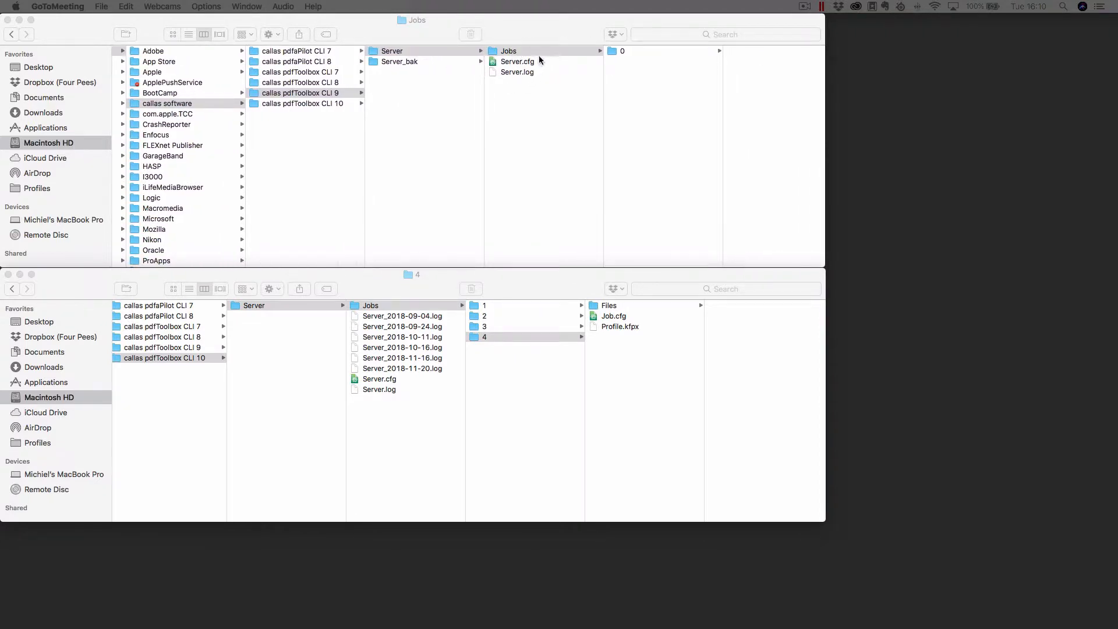
pyautogui.hscroll(1, 571, 51)
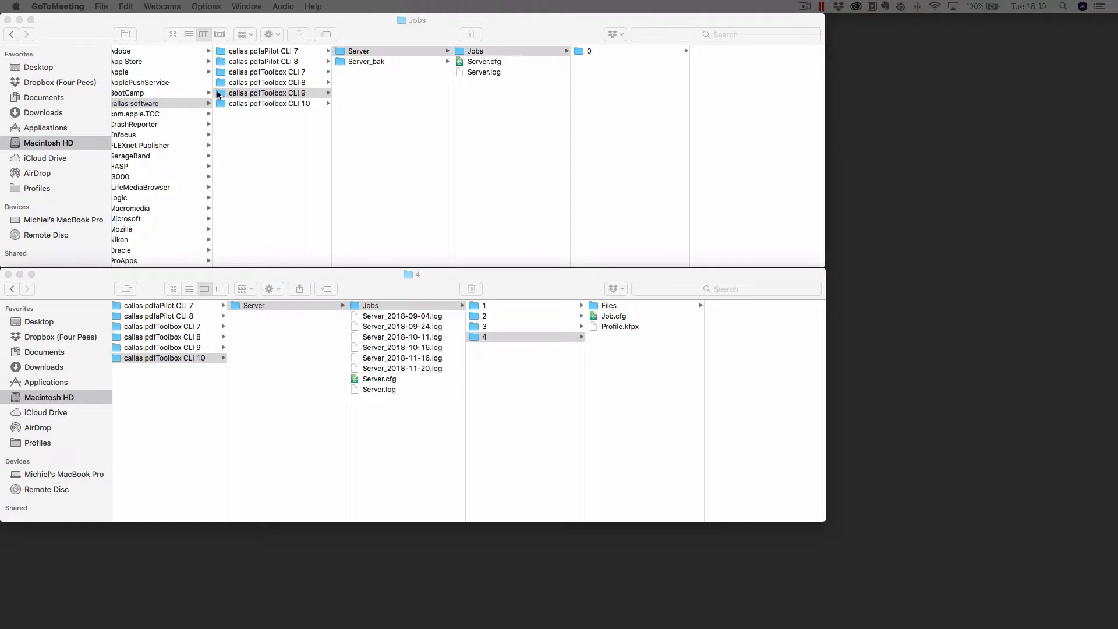
pyautogui.click(613, 53)
pyautogui.click(592, 50)
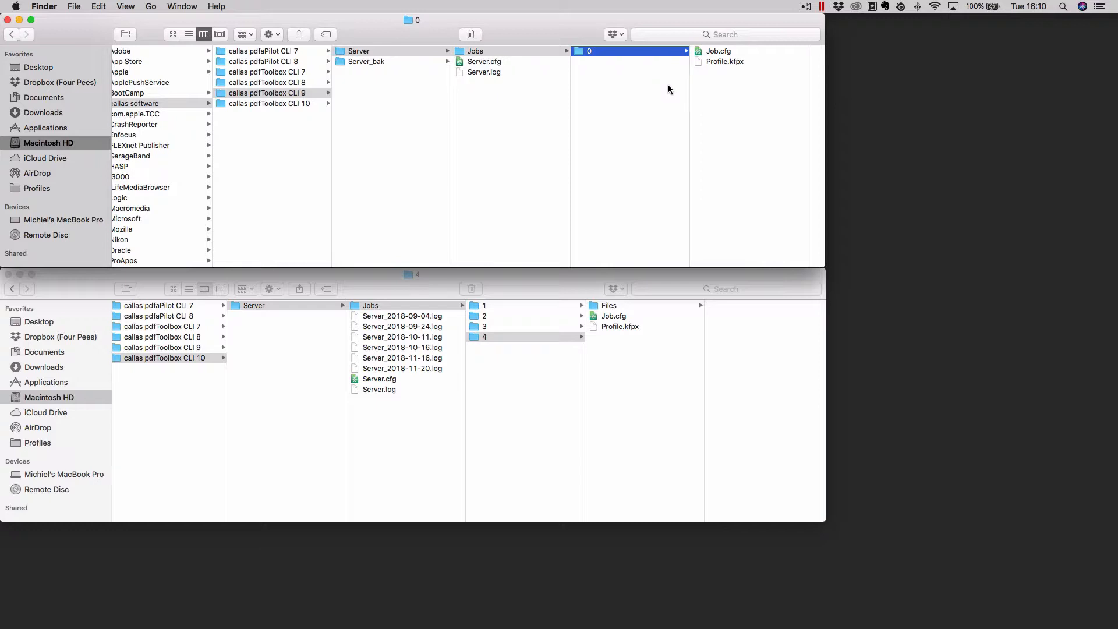
# - Preview Job.cfg and Profile.kfpx in job folder 0, and open Job.cfg in Atom
pyautogui.click(715, 51)
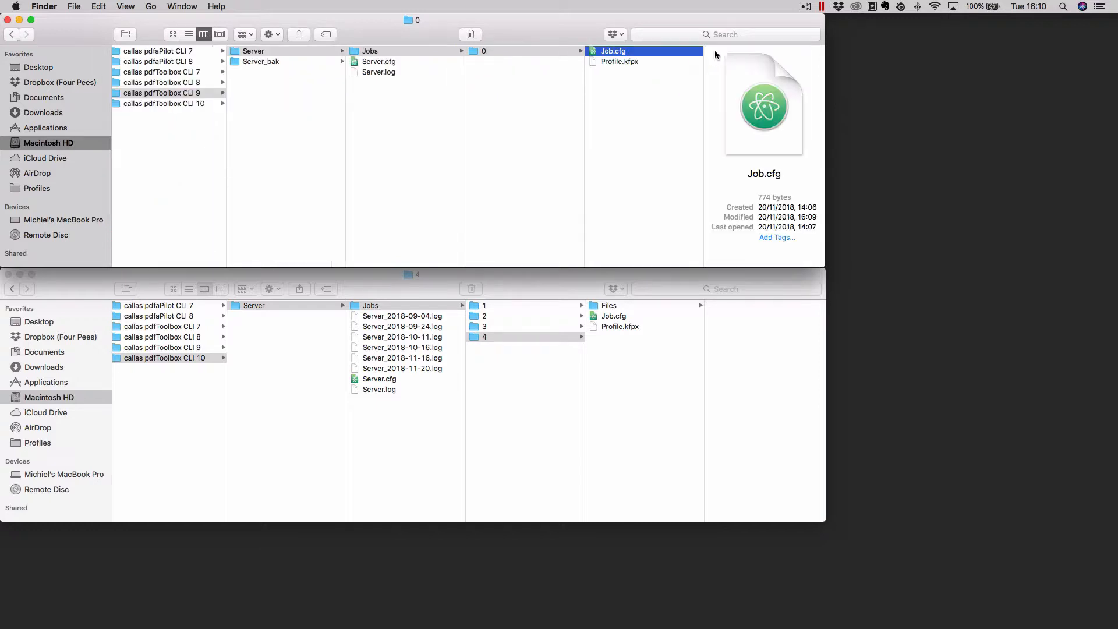
pyautogui.click(614, 64)
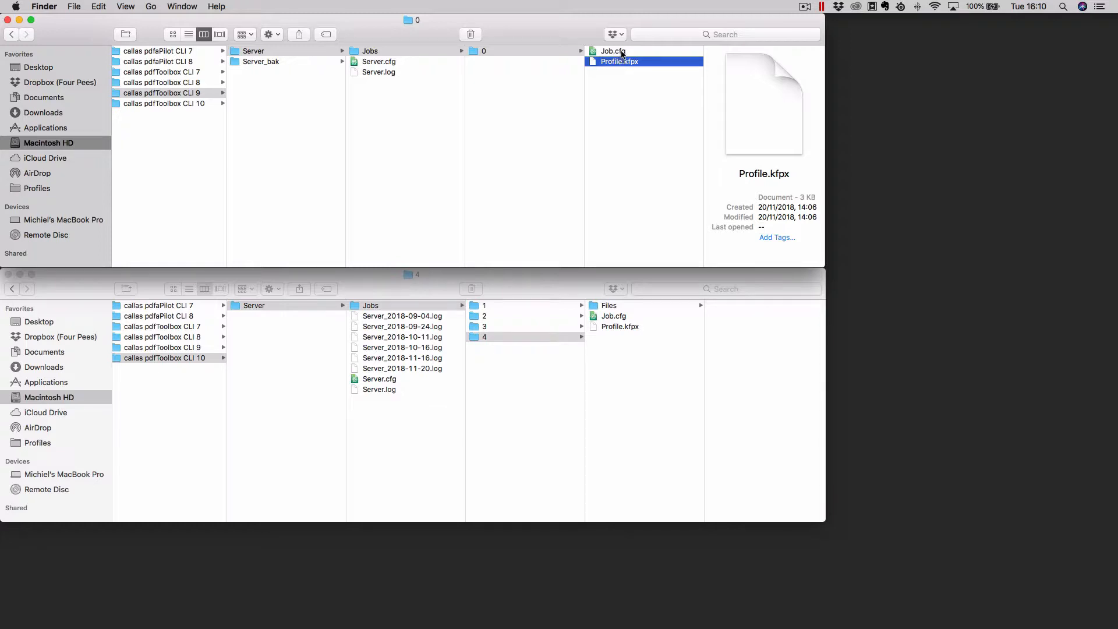
pyautogui.doubleClick(622, 53)
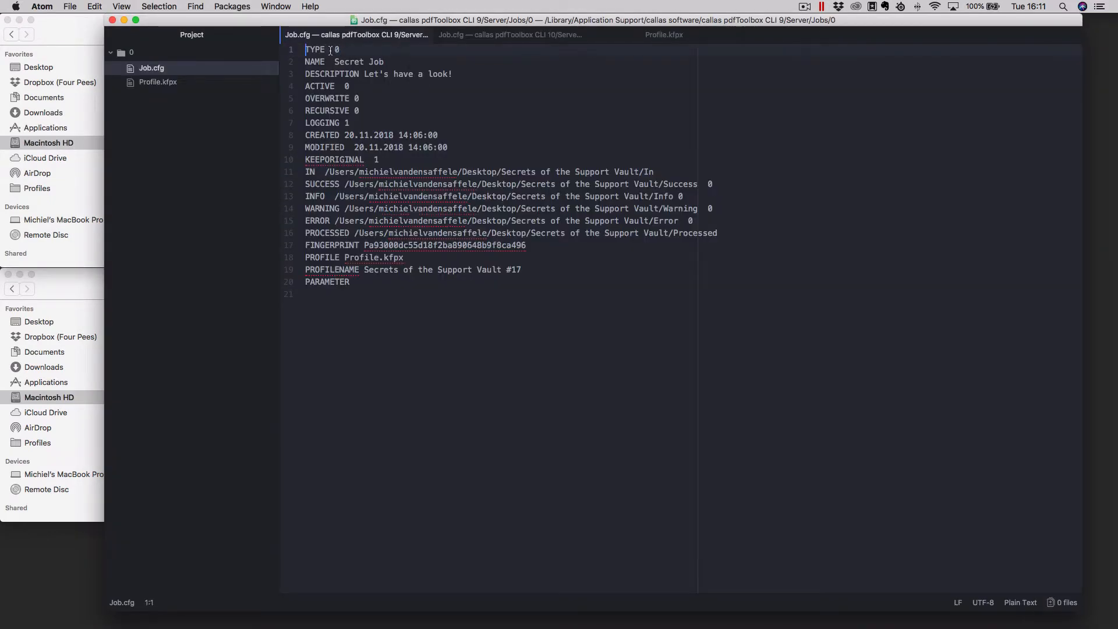
# - Highlight the name, description, profile name, profile file and folder path entries in Job.cfg to review them
pyautogui.click(406, 58)
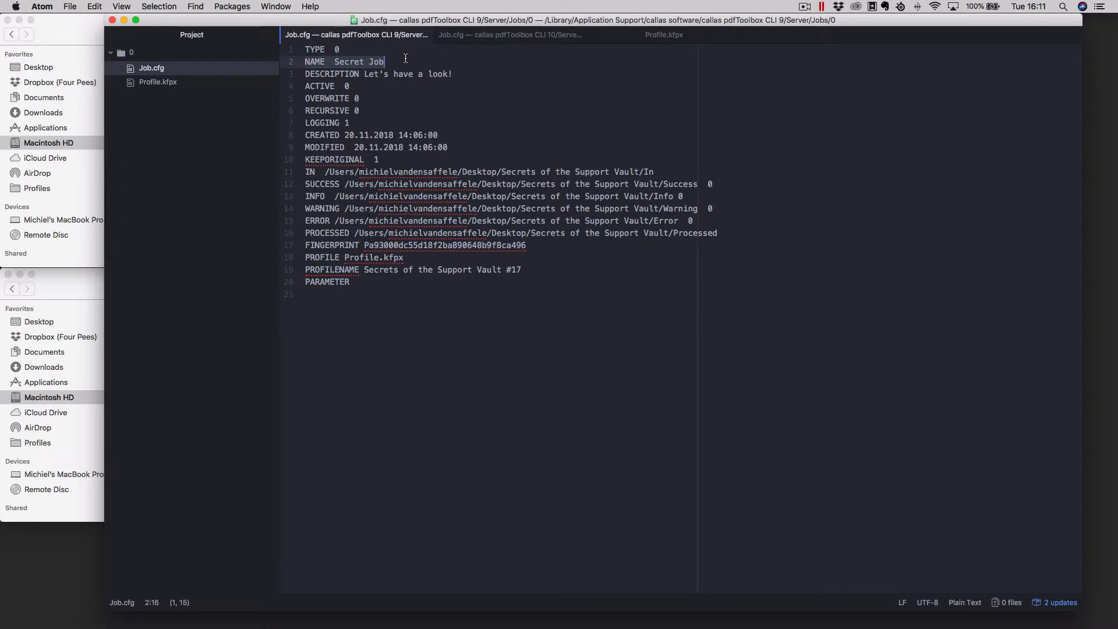
pyautogui.click(306, 74)
pyautogui.moveTo(306, 74); pyautogui.dragTo(489, 71)
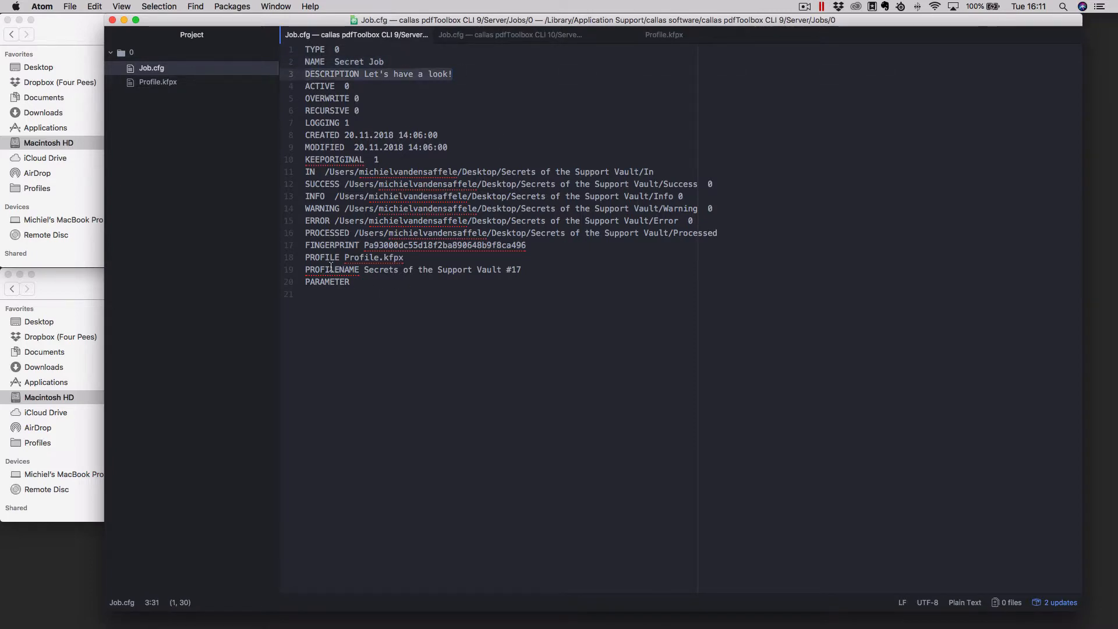
pyautogui.moveTo(304, 271); pyautogui.dragTo(529, 272)
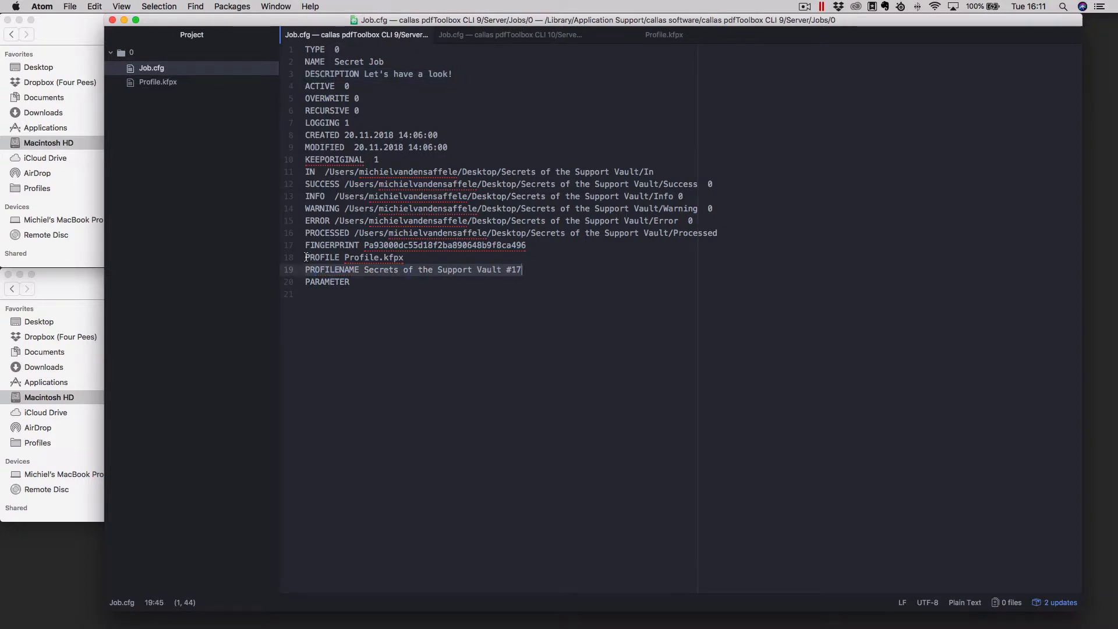
pyautogui.moveTo(304, 258); pyautogui.dragTo(405, 258)
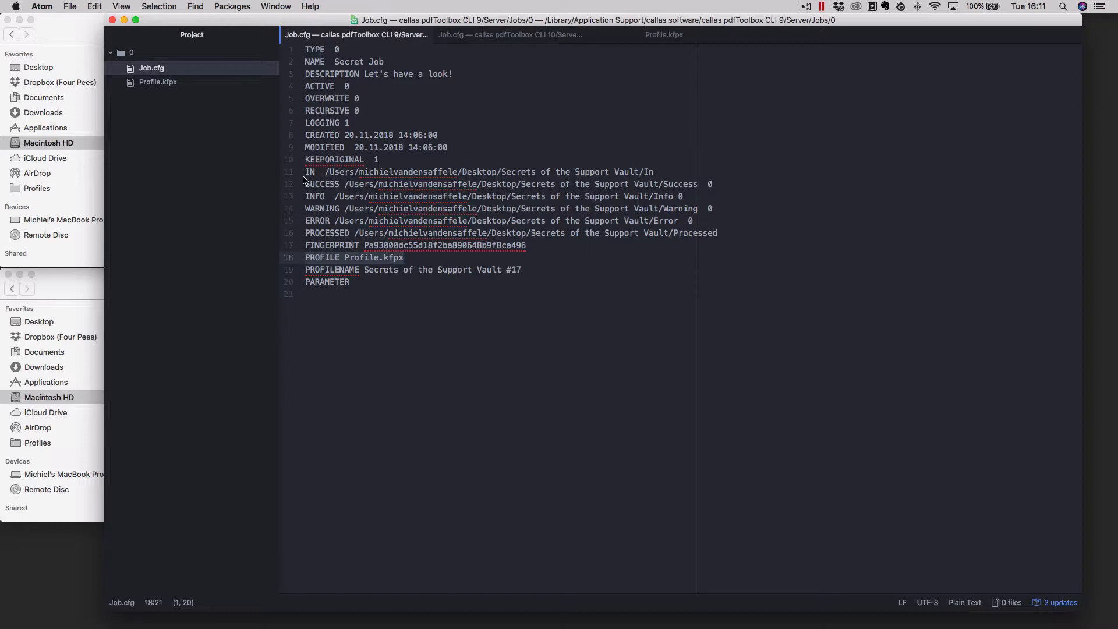
pyautogui.moveTo(304, 172); pyautogui.dragTo(734, 234)
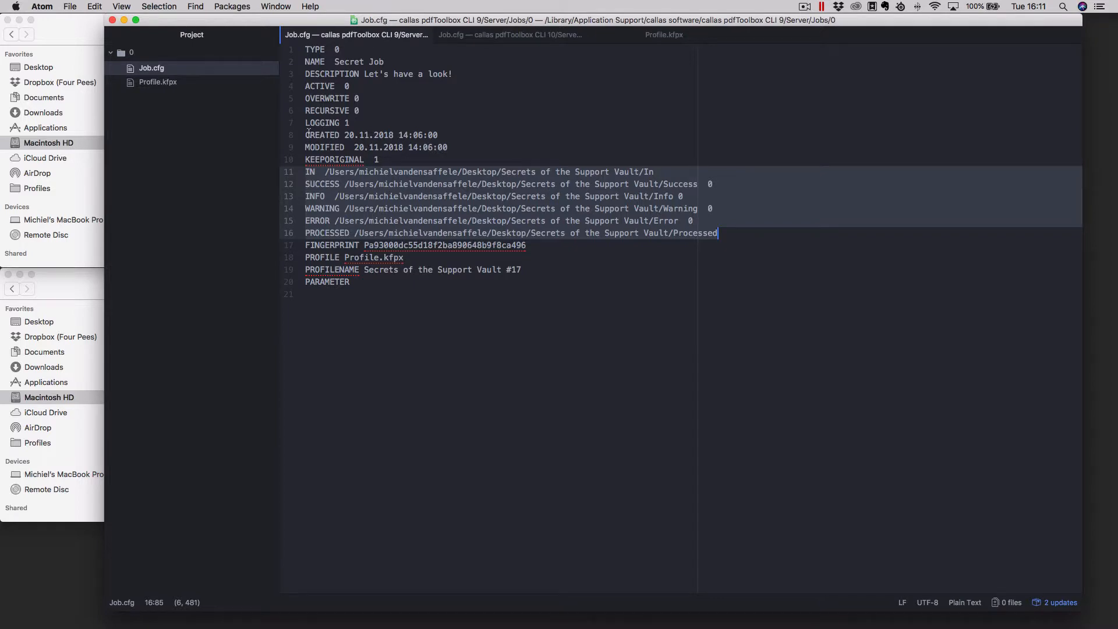
# - Highlight the created and modified dates, the folder paths, and the profile file and profile name entries in Job.cfg to review them
pyautogui.moveTo(316, 135); pyautogui.dragTo(452, 147)
pyautogui.click(507, 158)
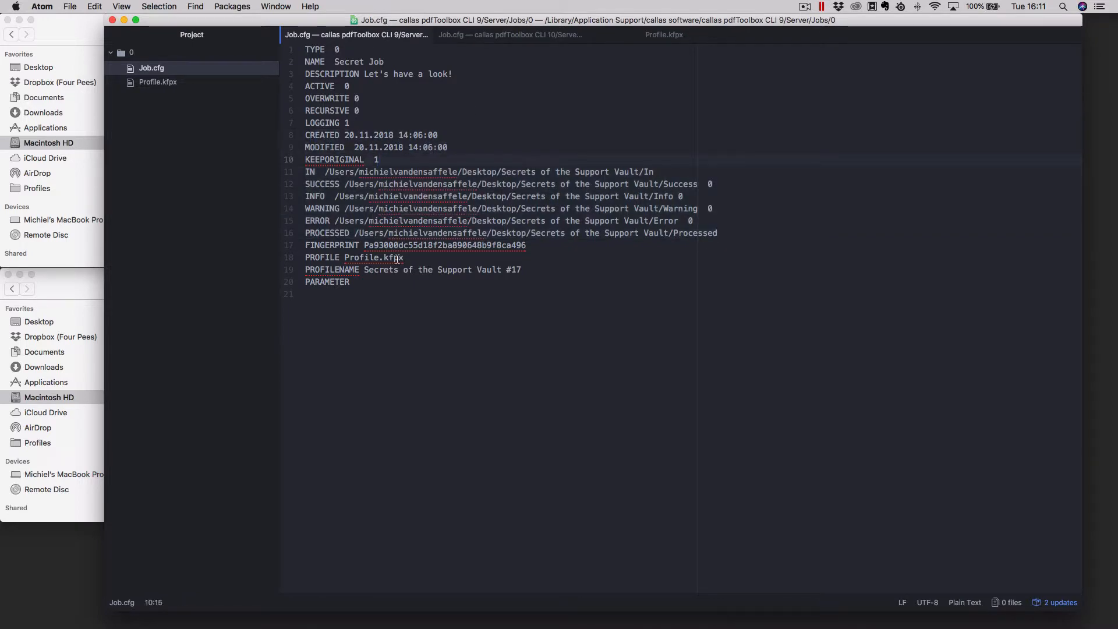
pyautogui.moveTo(306, 172); pyautogui.dragTo(401, 231)
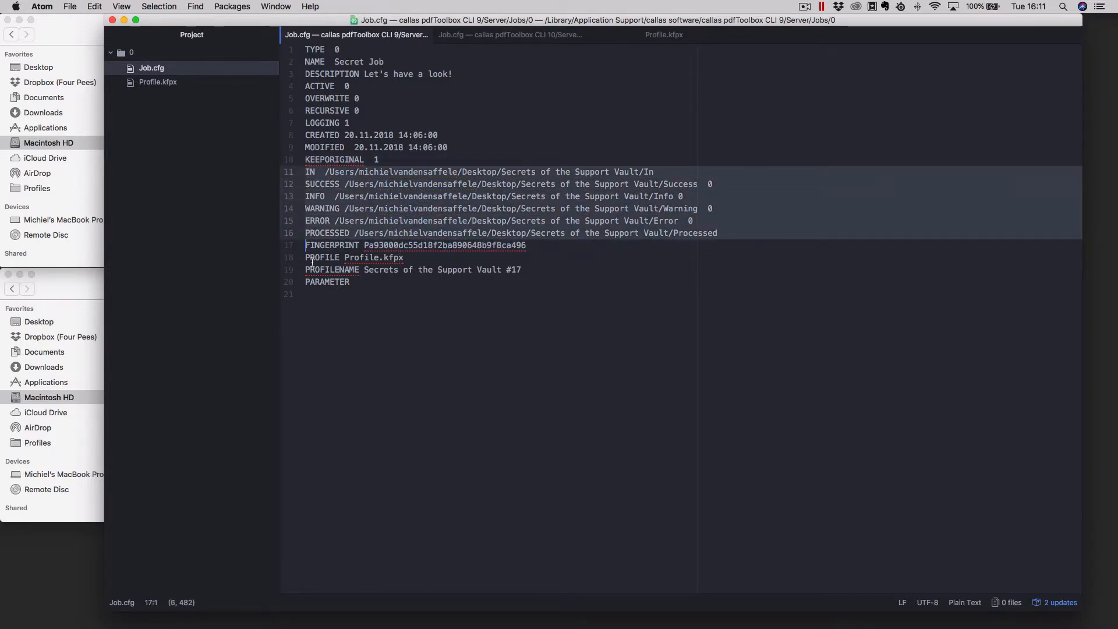
pyautogui.moveTo(315, 257); pyautogui.dragTo(394, 270)
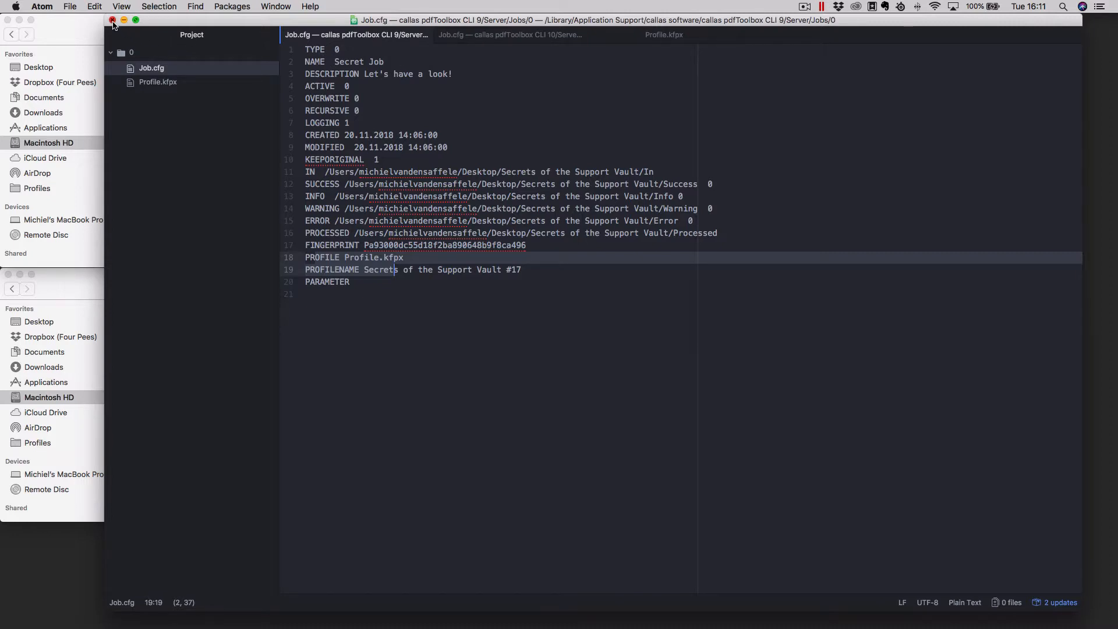
# - Close the Job.cfg window and quit Atom
pyautogui.click(113, 21)
pyautogui.click(42, 6)
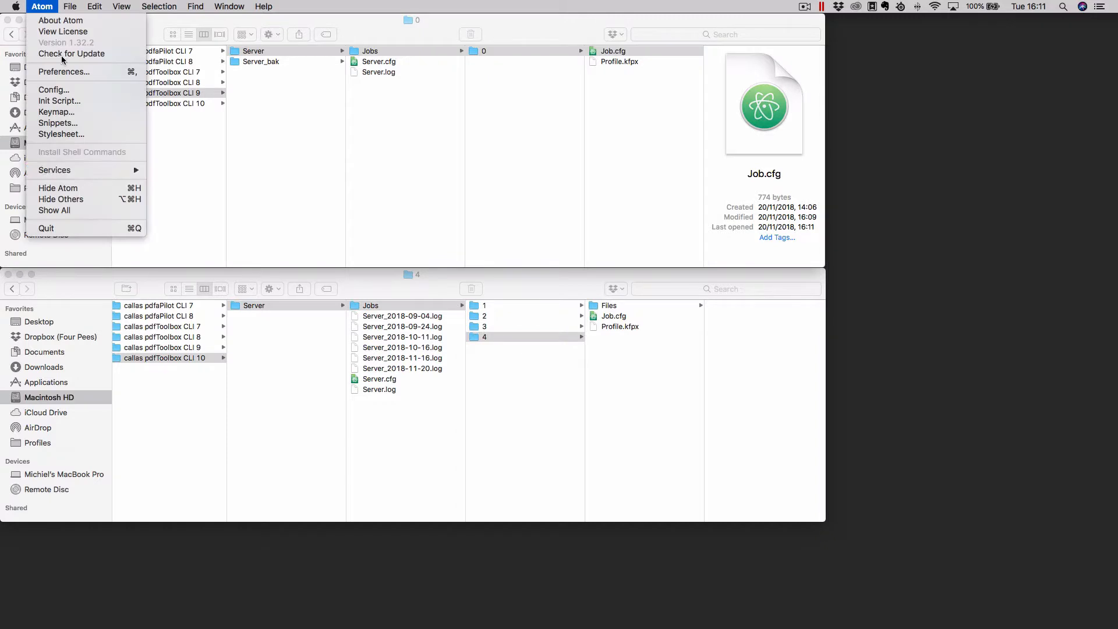
pyautogui.click(80, 229)
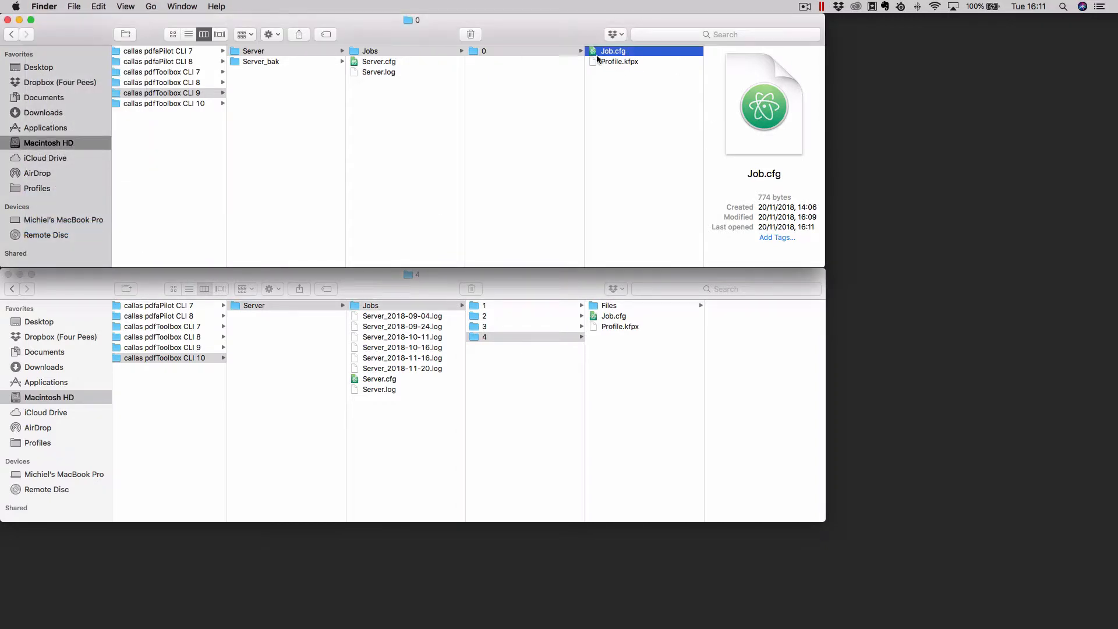
# - Examine the folder path of the pdfToolbox CLI 10 server jobs in Finder, from Library down to the numbered job folders
pyautogui.click(387, 292)
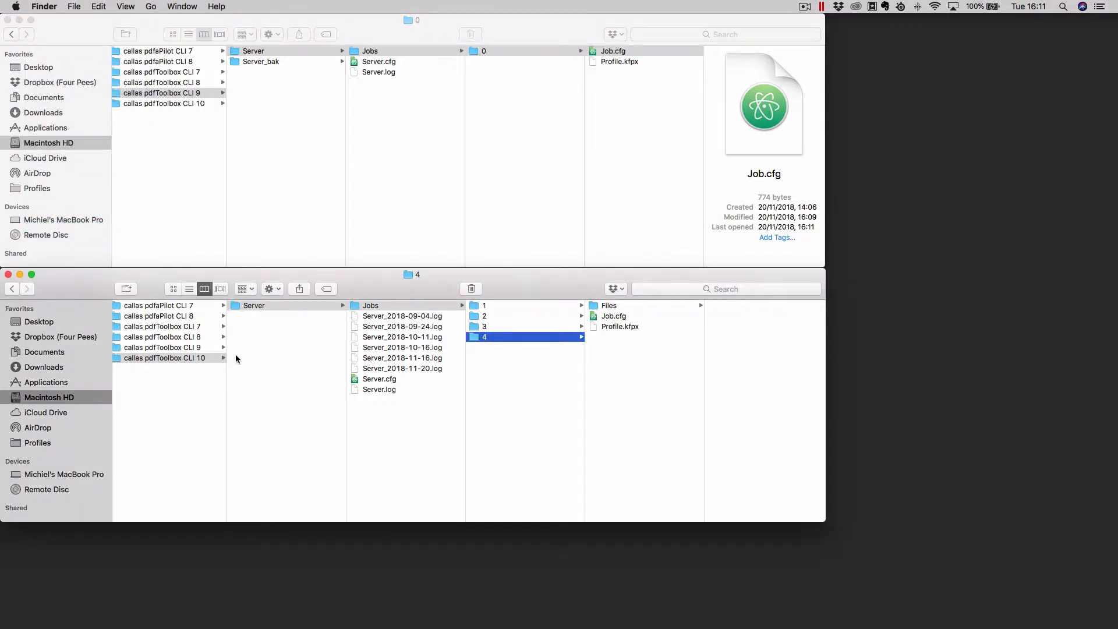
pyautogui.hscroll(-5, 192, 306)
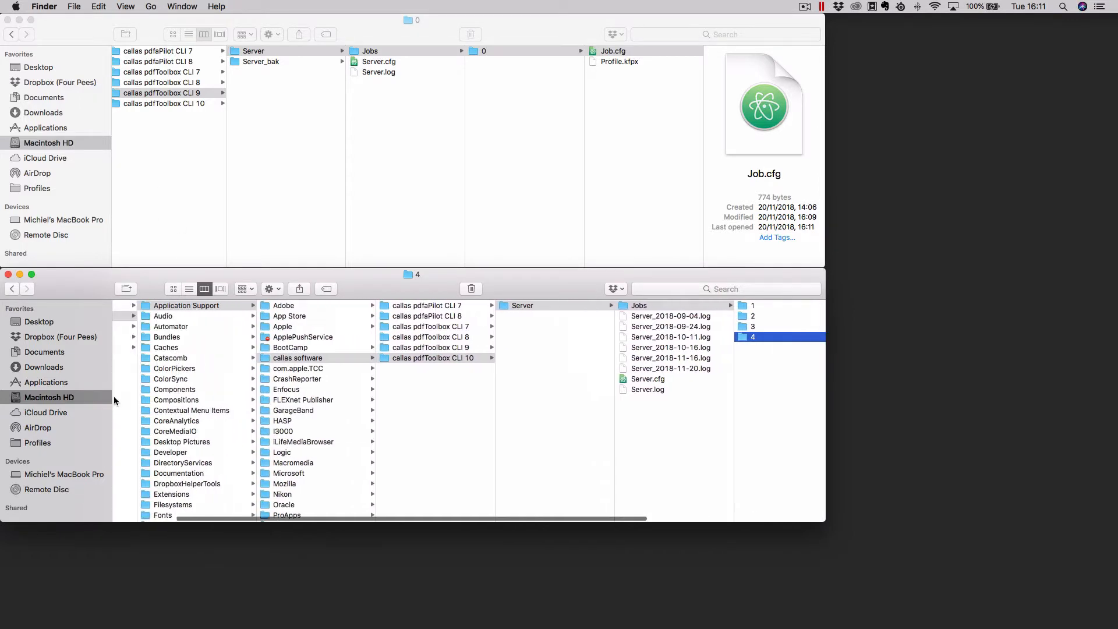
pyautogui.hscroll(-4, 114, 401)
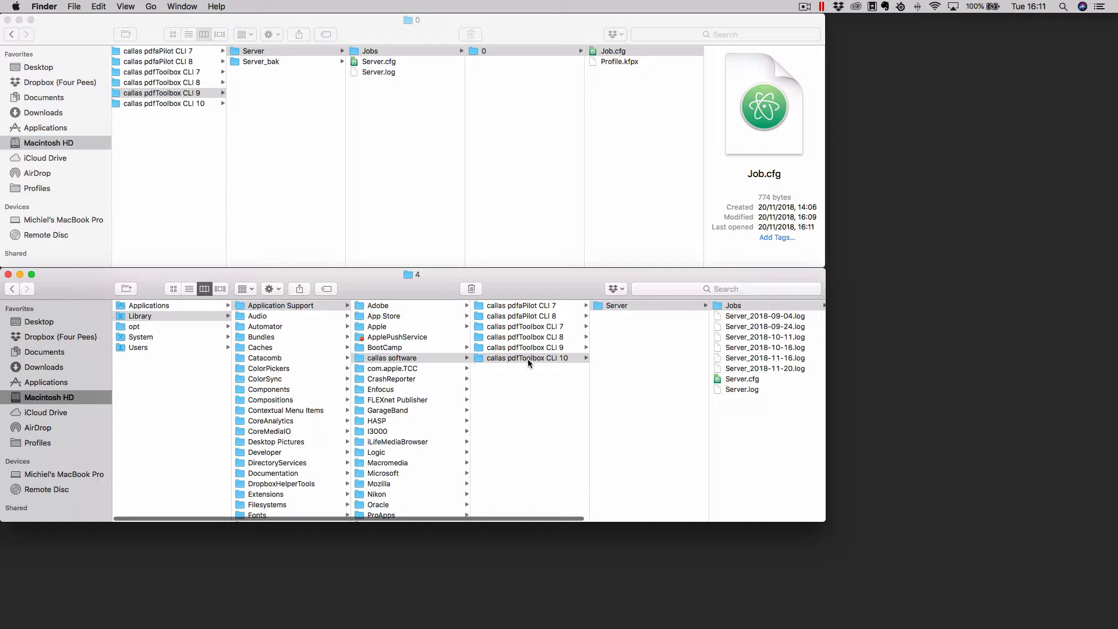
pyautogui.hscroll(5, 526, 358)
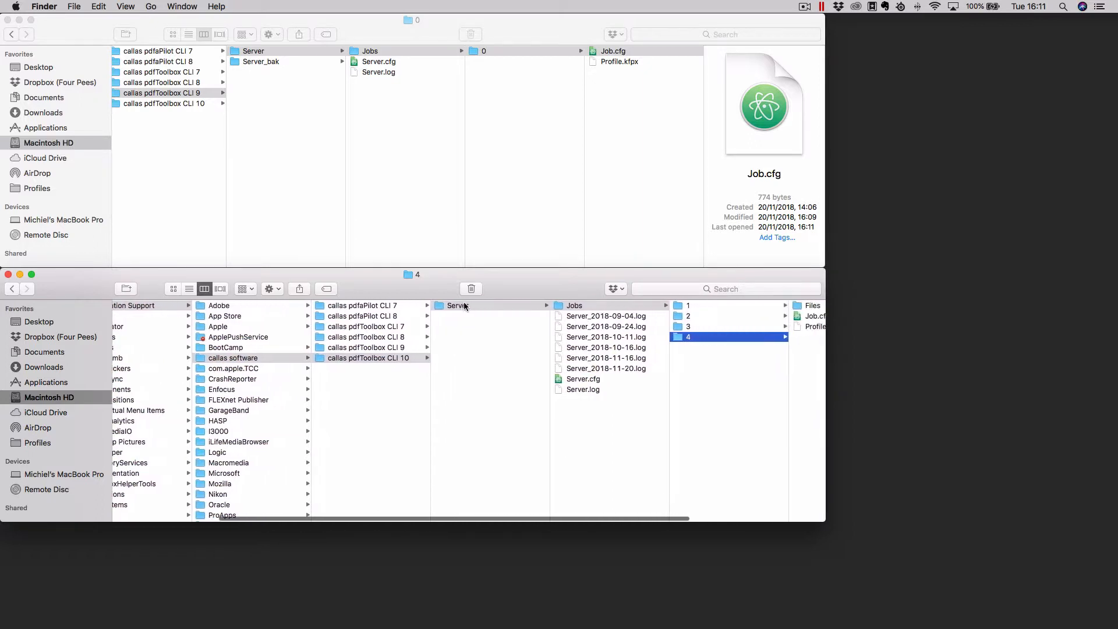
pyautogui.hscroll(3, 464, 306)
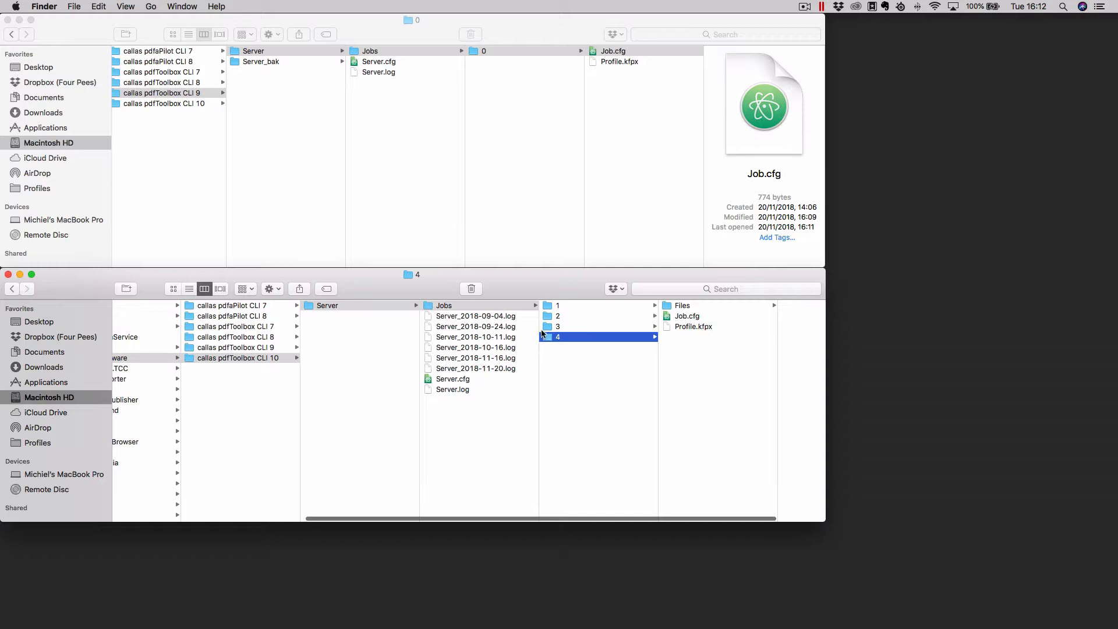
pyautogui.hscroll(2, 508, 329)
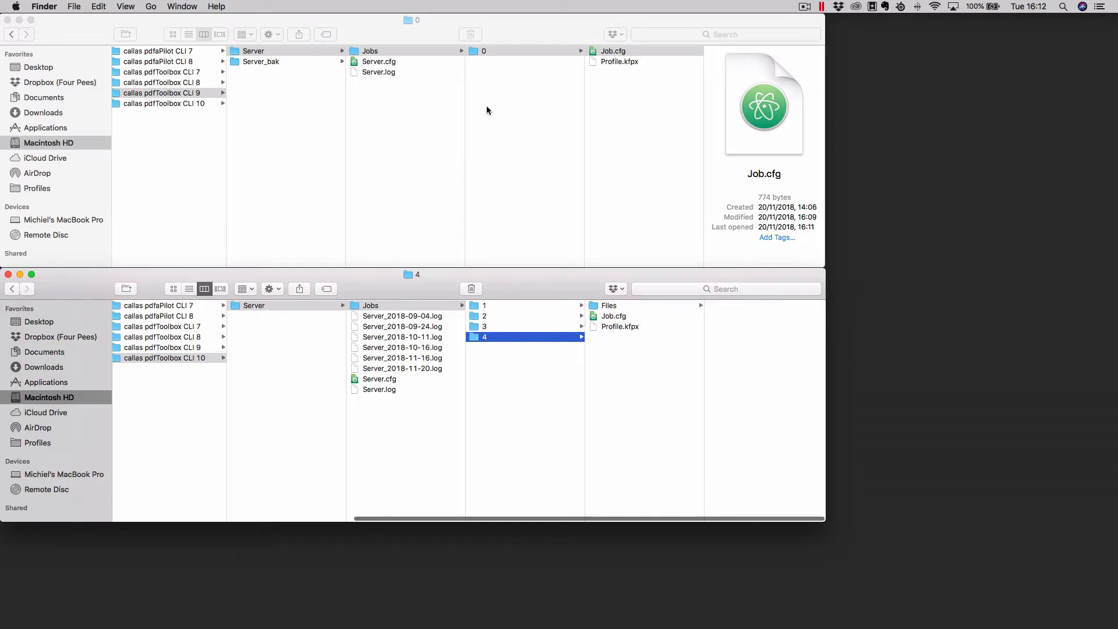
# - Copy job folder 0 from the pdfToolbox CLI 9 jobs into the Jobs folder of pdfToolbox CLI 10 and show its contents
pyautogui.click(491, 50)
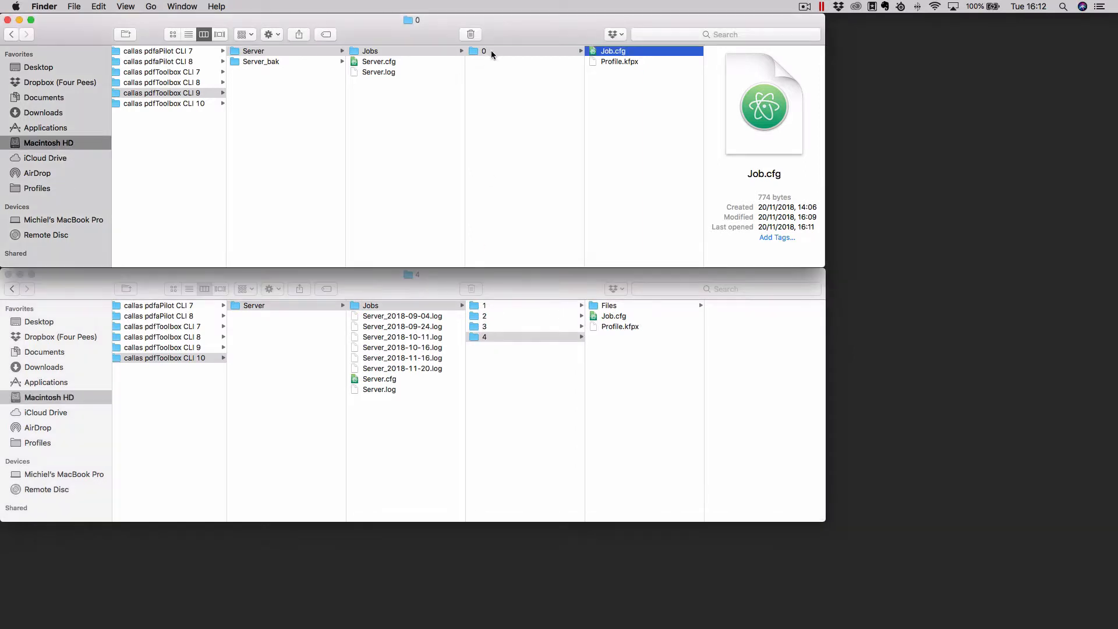
pyautogui.rightClick(492, 50)
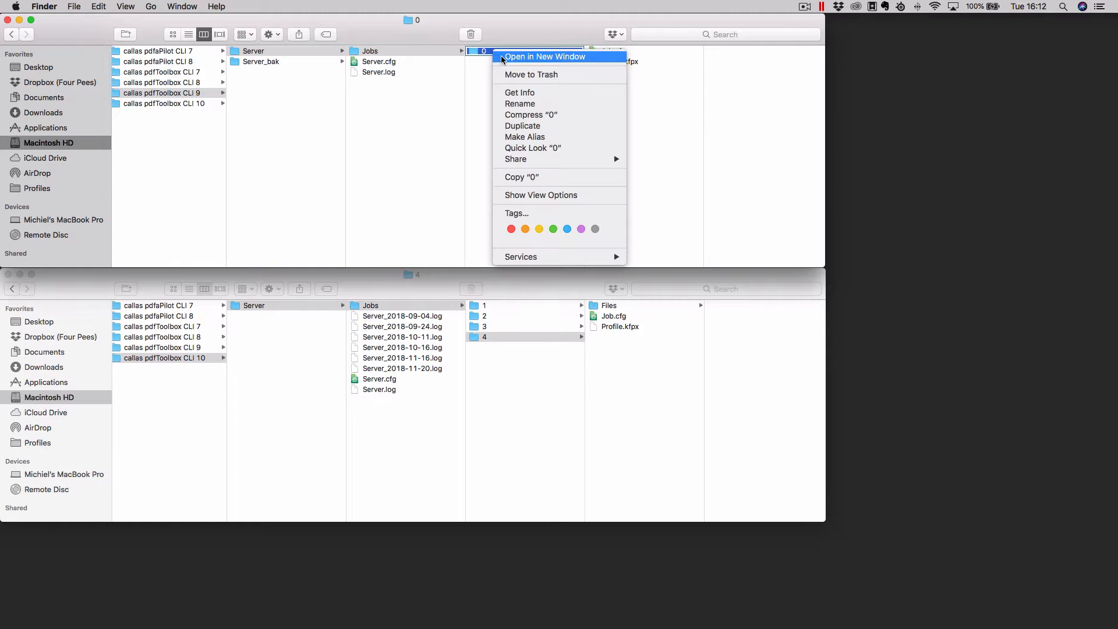
pyautogui.click(520, 180)
pyautogui.click(523, 385)
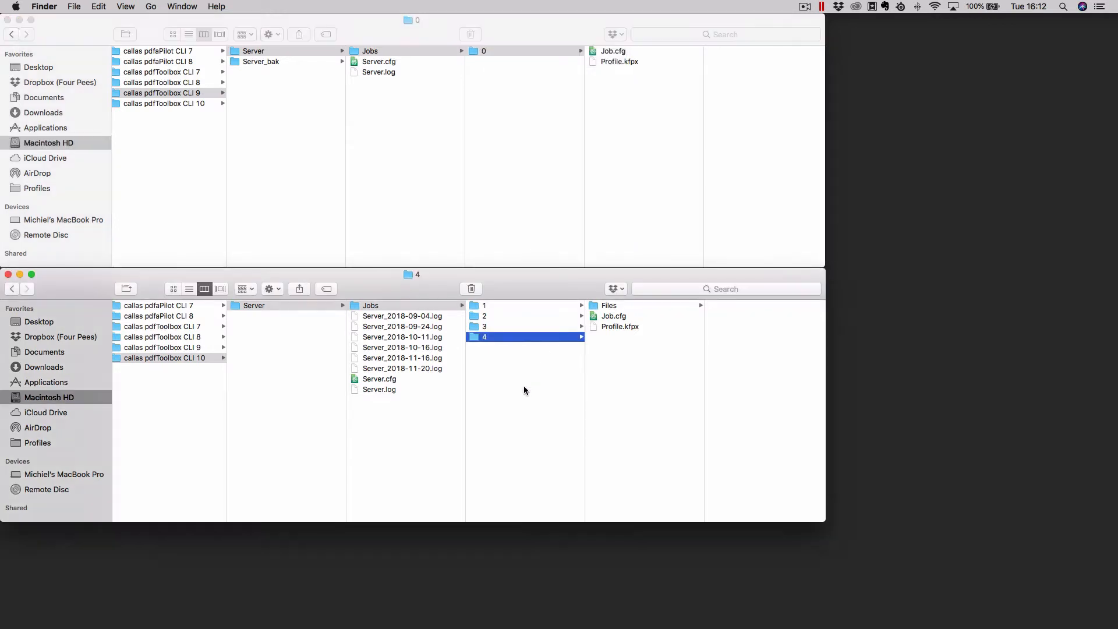
pyautogui.rightClick(523, 384)
pyautogui.click(466, 384)
pyautogui.click(484, 382)
pyautogui.rightClick(516, 372)
pyautogui.click(547, 414)
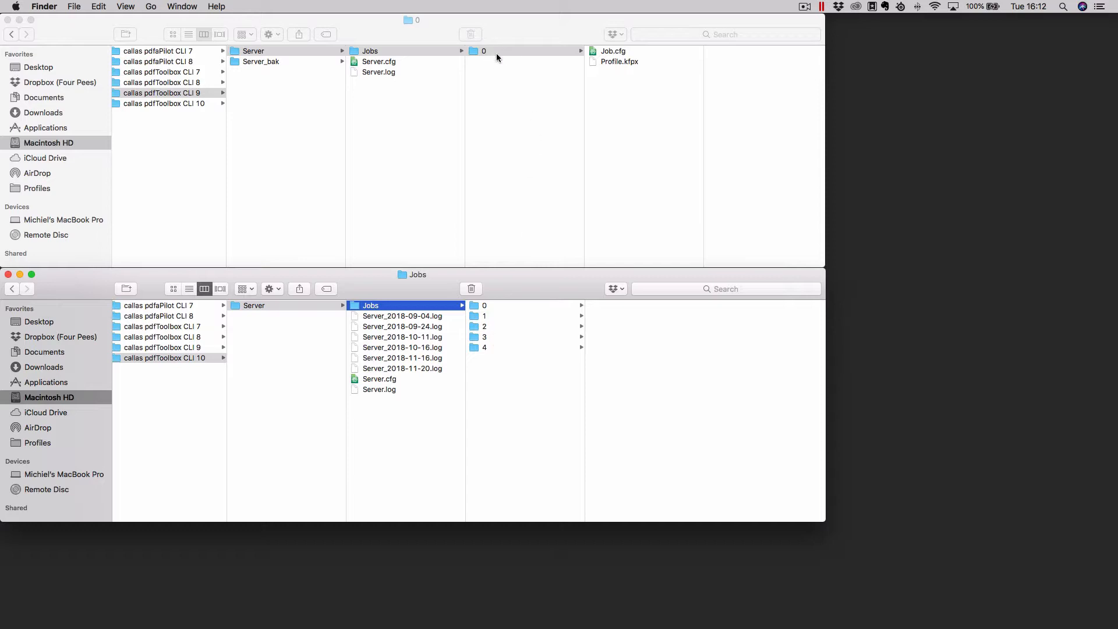
pyautogui.click(502, 305)
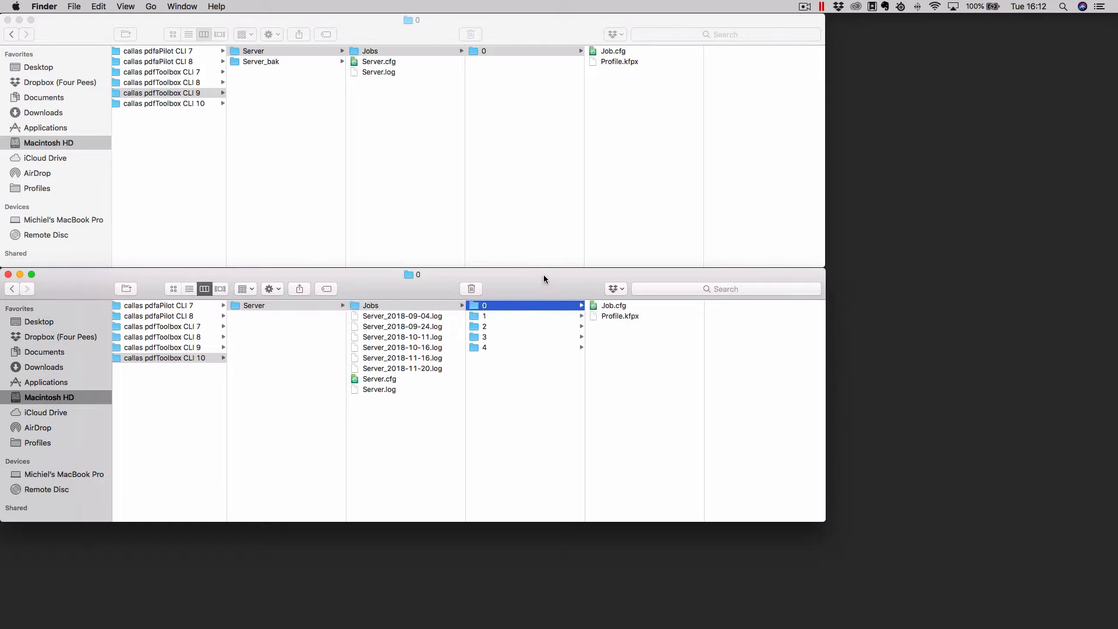
# - Switch to callas pdfToolbox 10, open its Server window and start a server
pyautogui.hotkey('ctrl', 'Left')
pyautogui.click(564, 608)
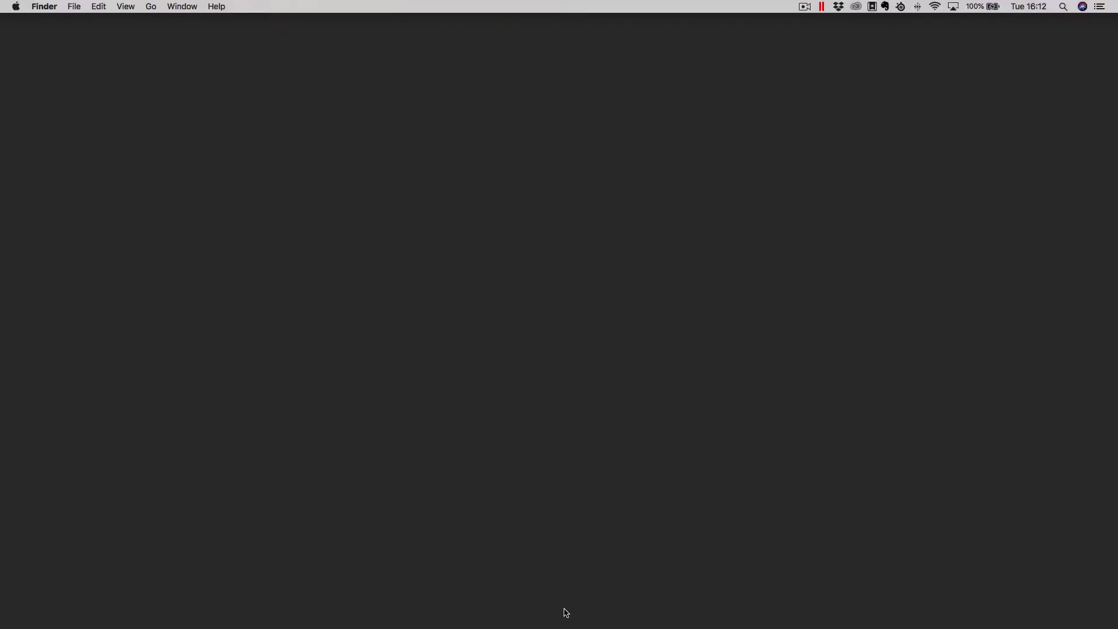
pyautogui.moveTo(567, 612)
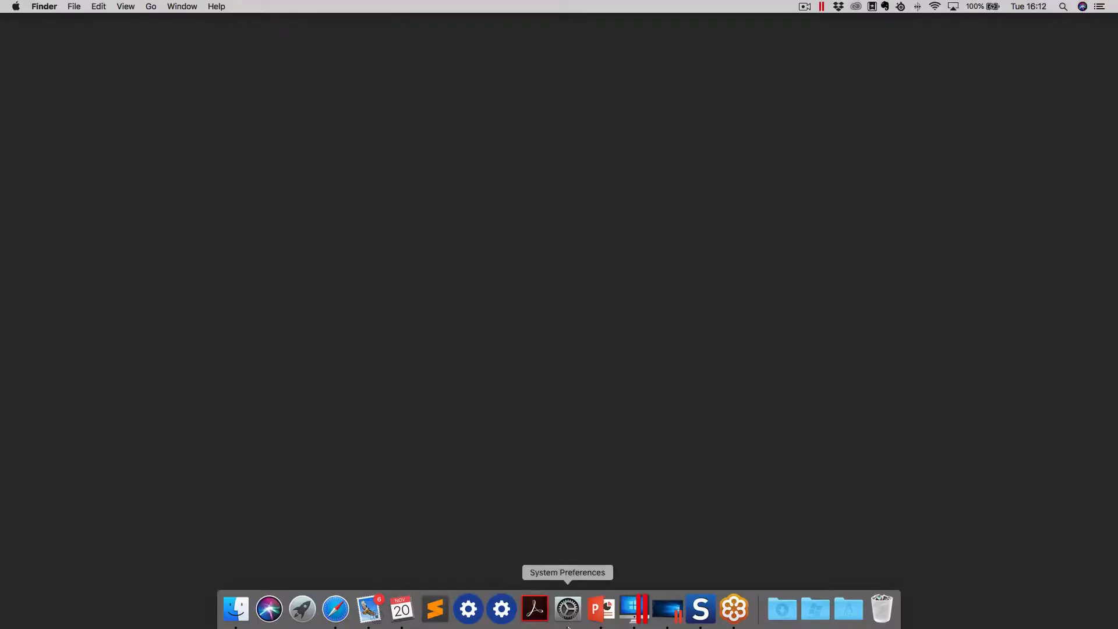
pyautogui.click(502, 608)
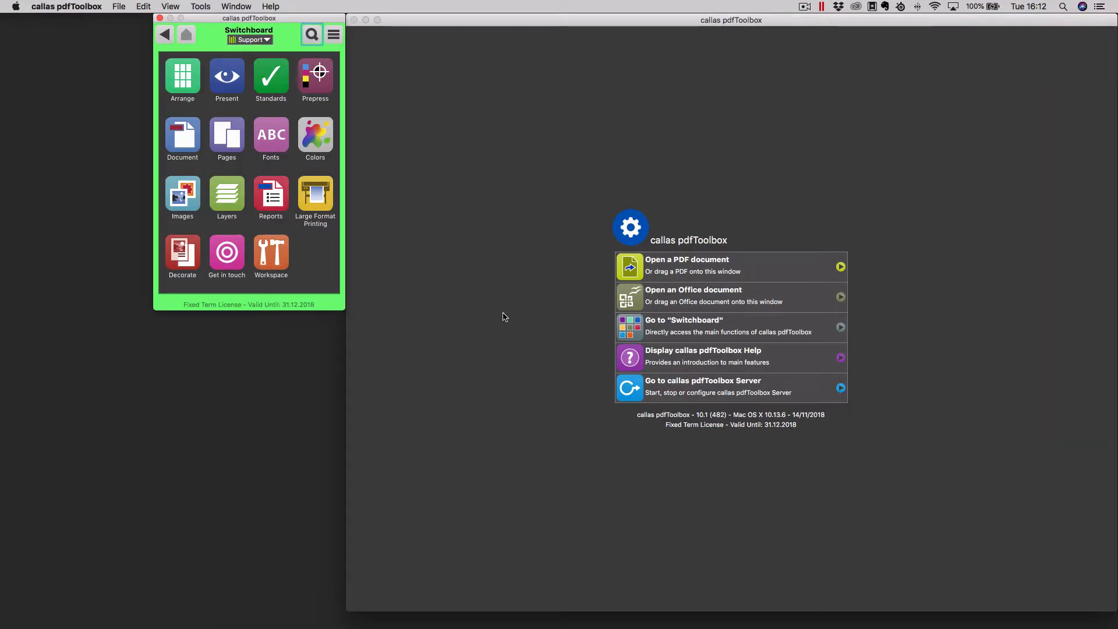
pyautogui.click(192, 7)
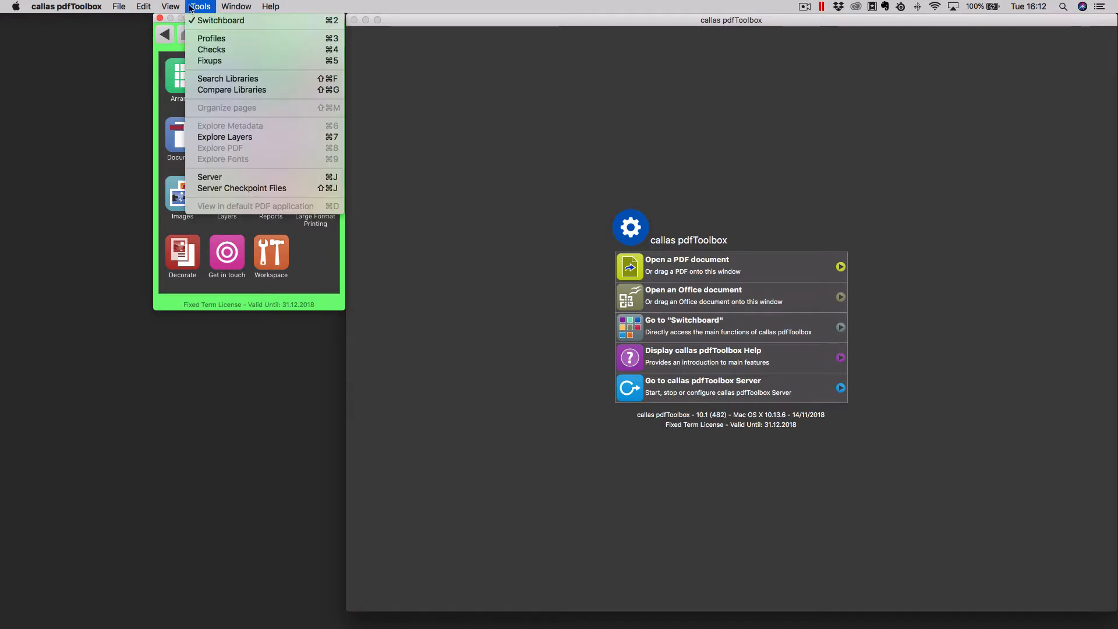
pyautogui.click(234, 180)
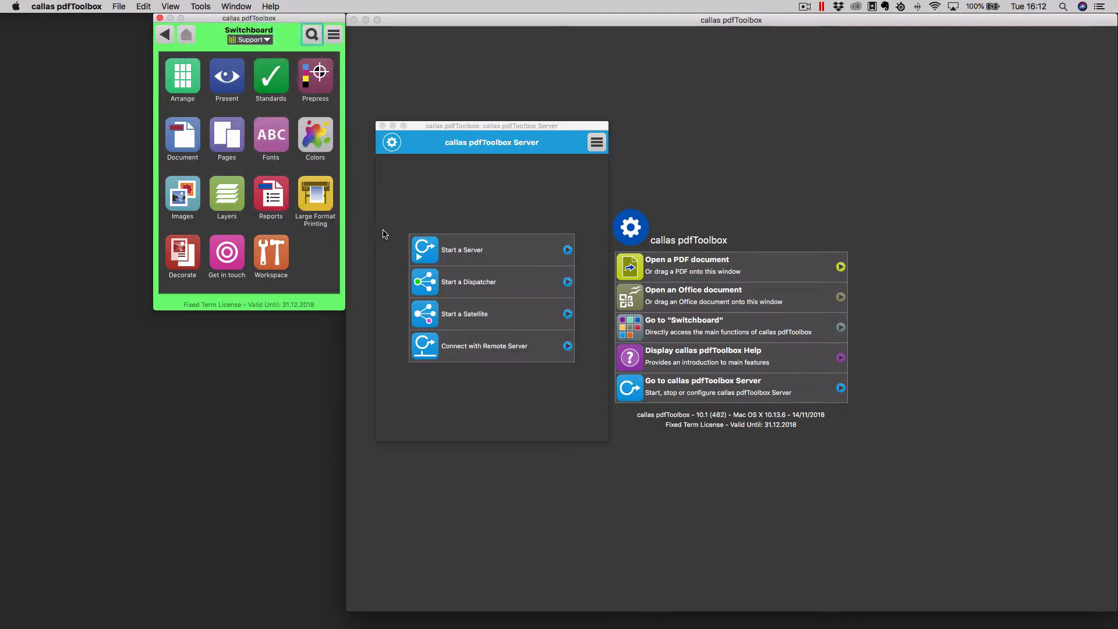
pyautogui.click(469, 251)
pyautogui.click(473, 432)
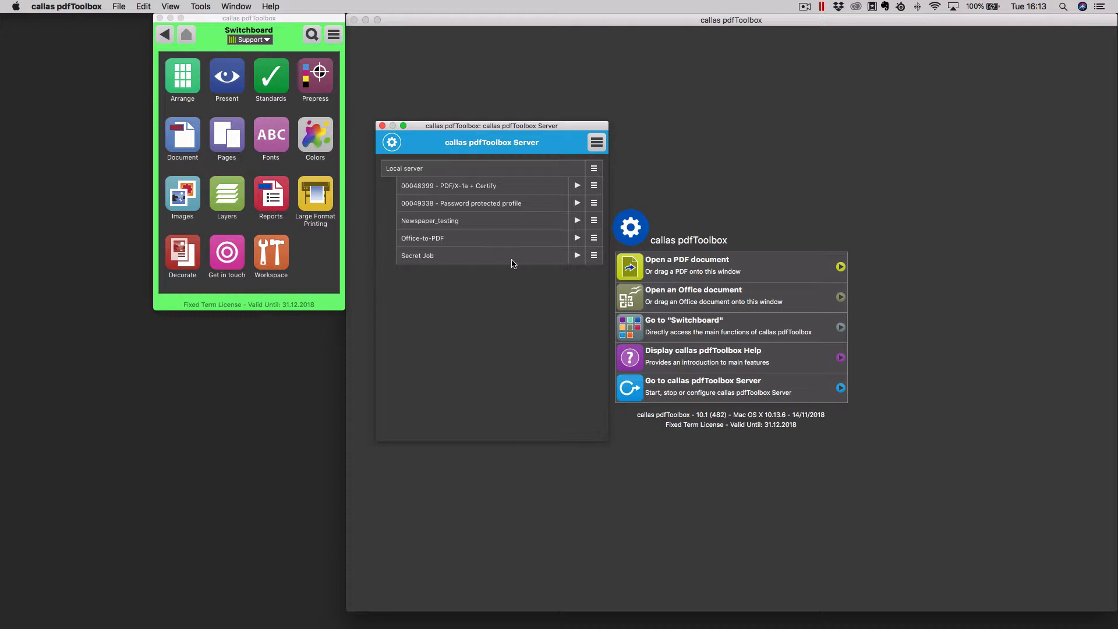
# - Open the settings of Secret Job to review its name, profile, folders and options, and close them without changes
pyautogui.click(594, 256)
pyautogui.click(605, 266)
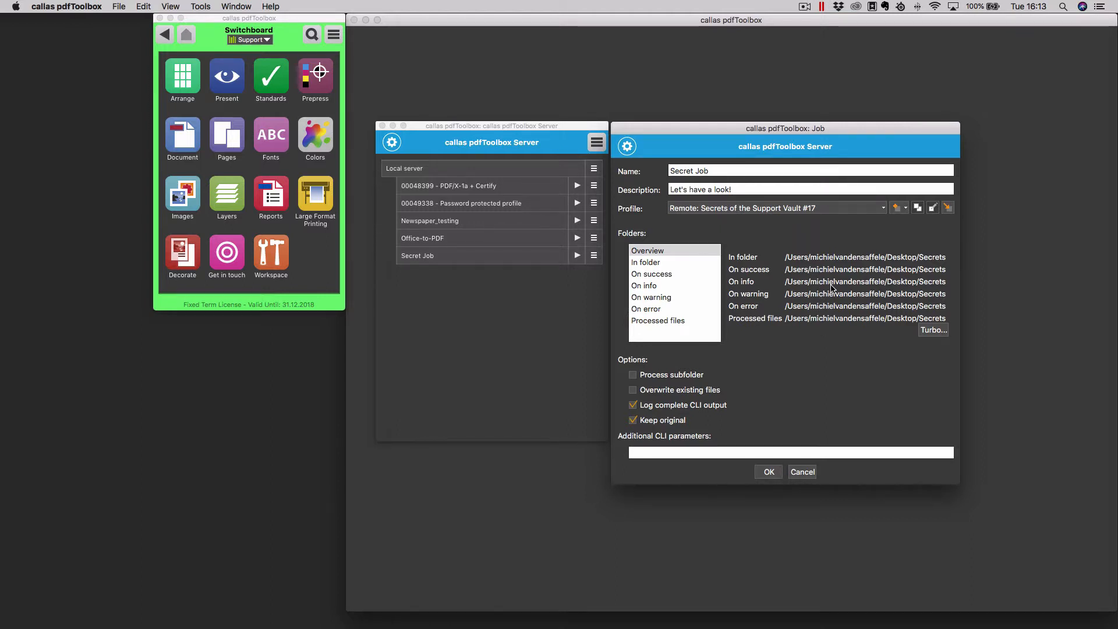
pyautogui.click(802, 472)
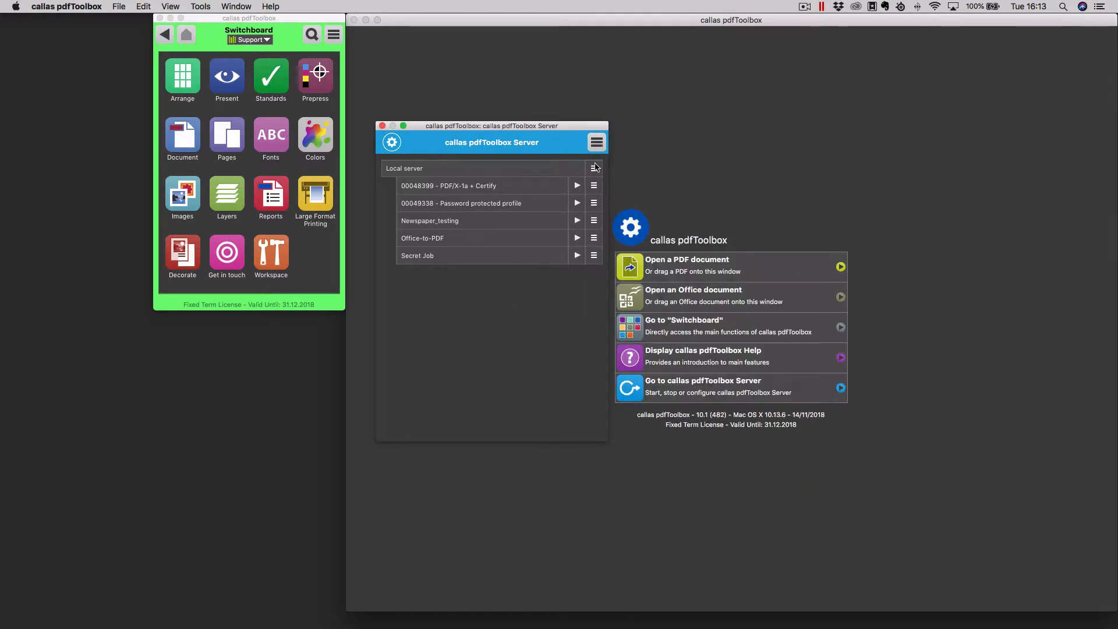
# - Stop the local server, close the Server window and quit pdfToolbox 10
pyautogui.click(595, 168)
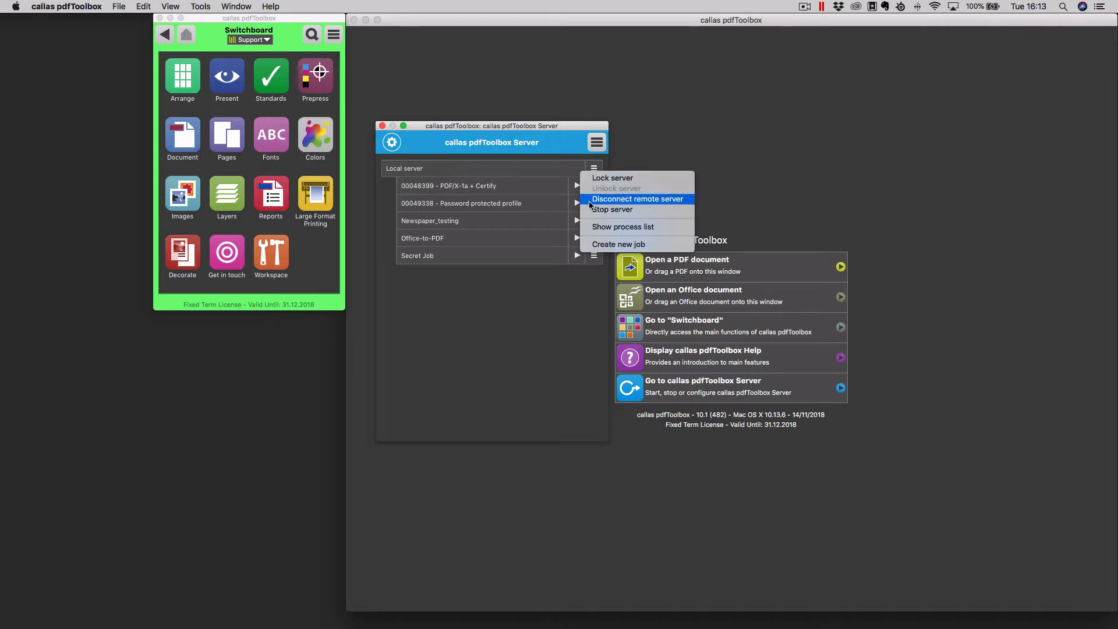
pyautogui.click(574, 289)
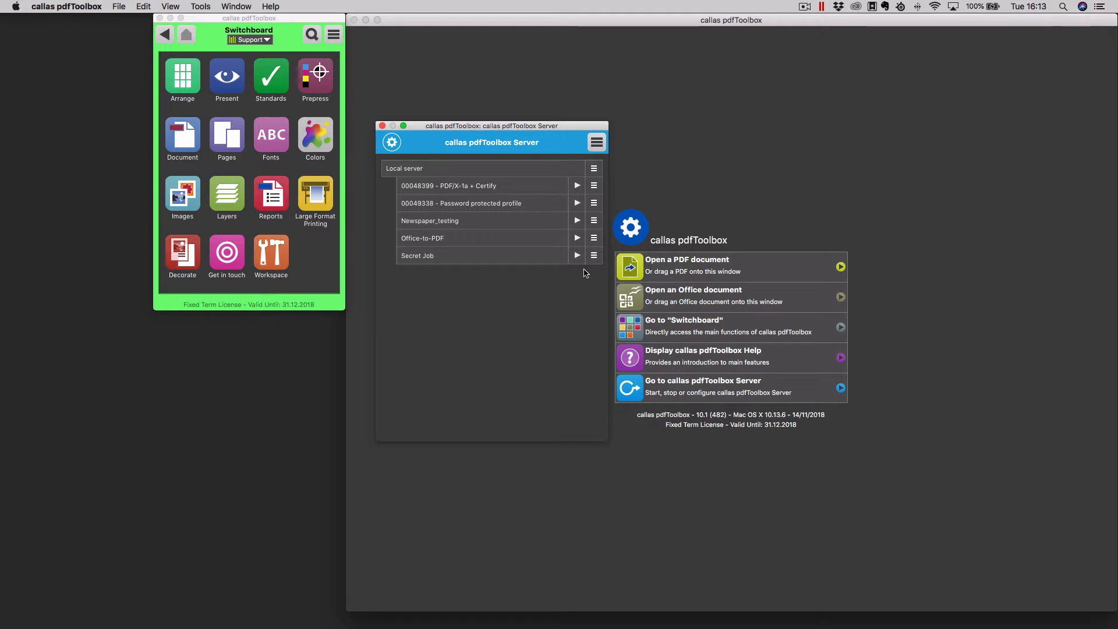
pyautogui.click(594, 169)
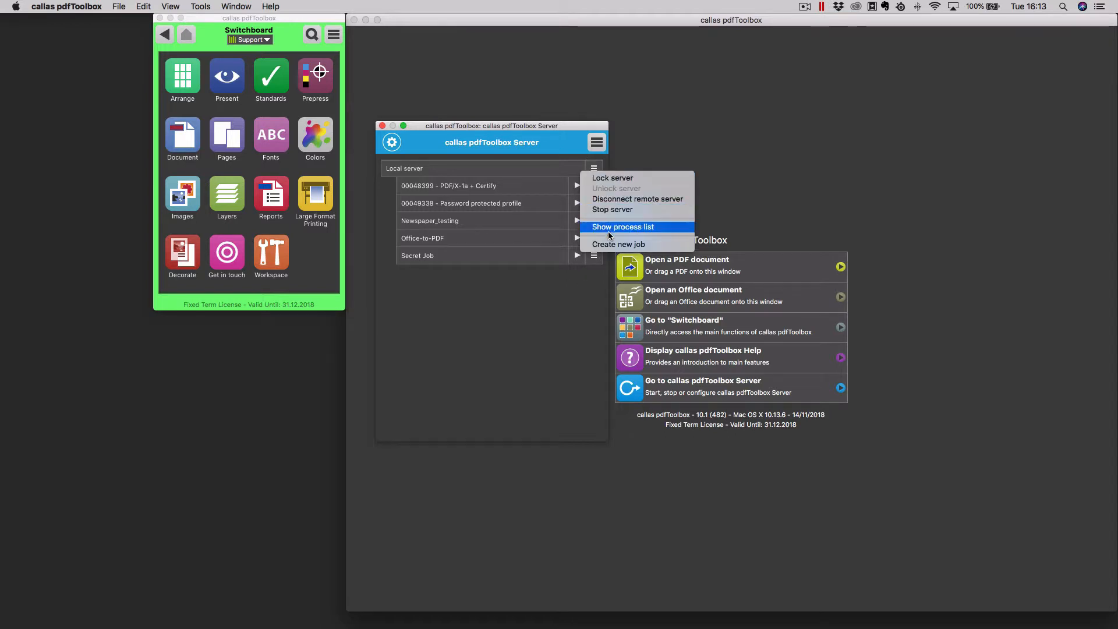
pyautogui.click(613, 211)
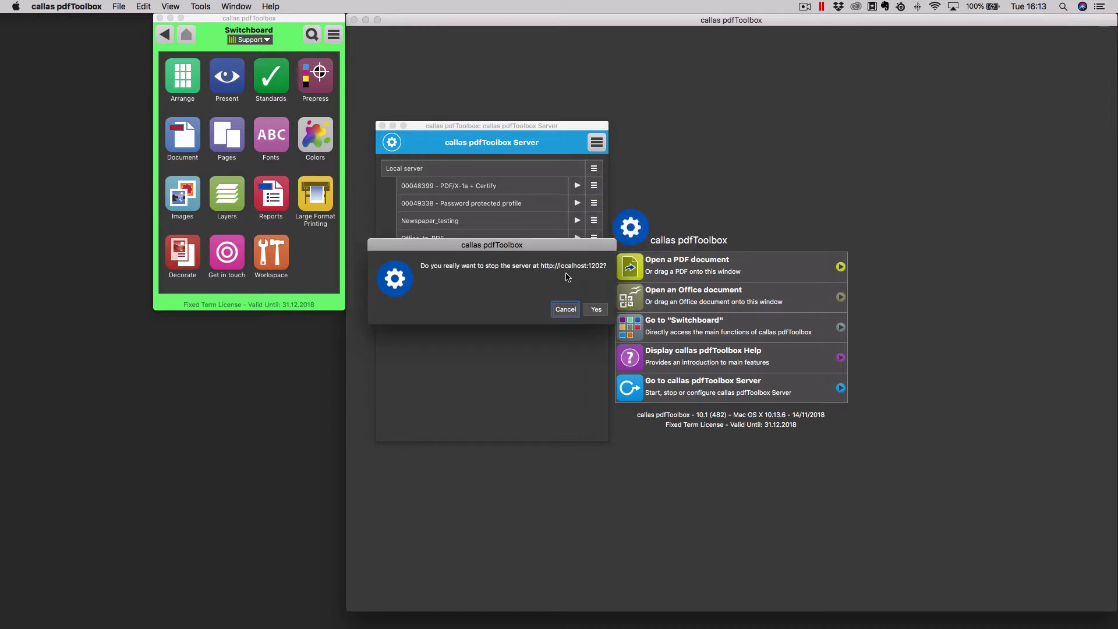
pyautogui.click(596, 310)
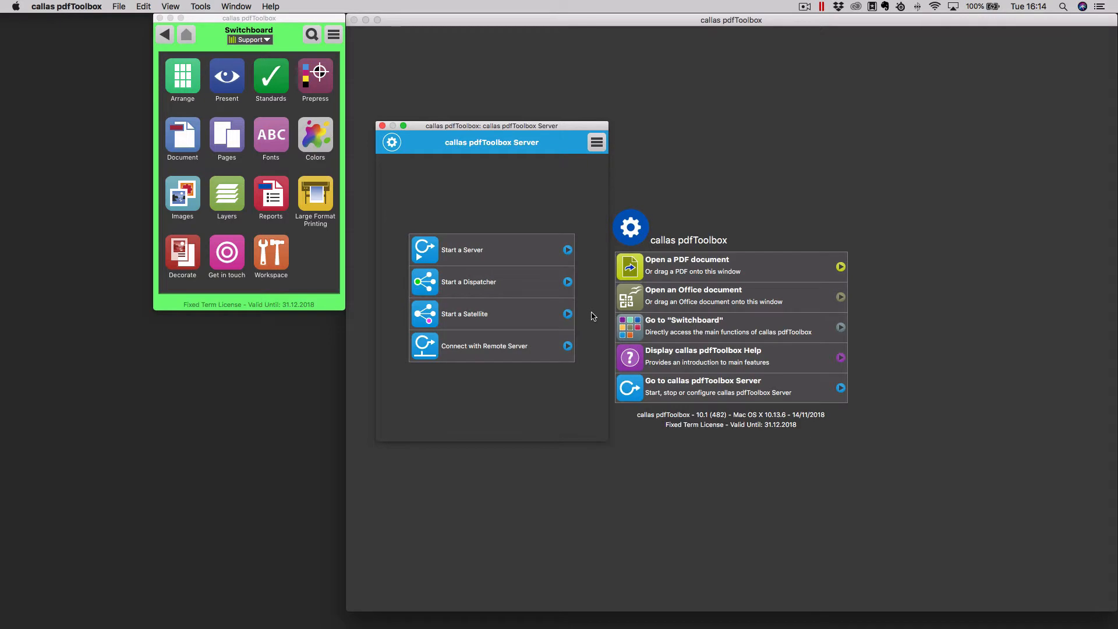
pyautogui.click(382, 127)
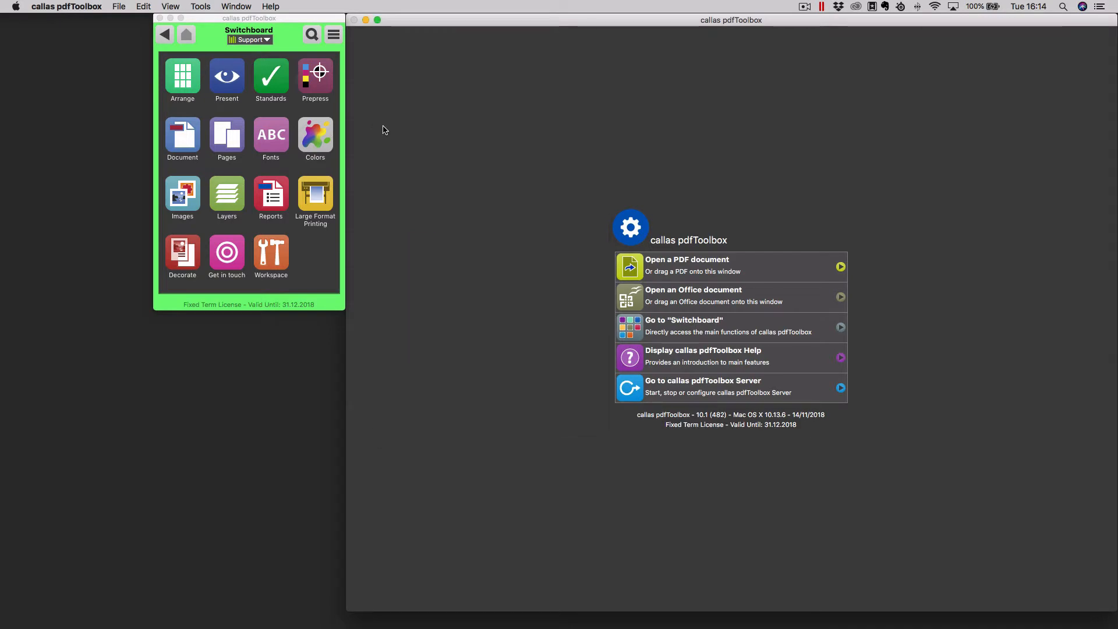
pyautogui.press('super+q')
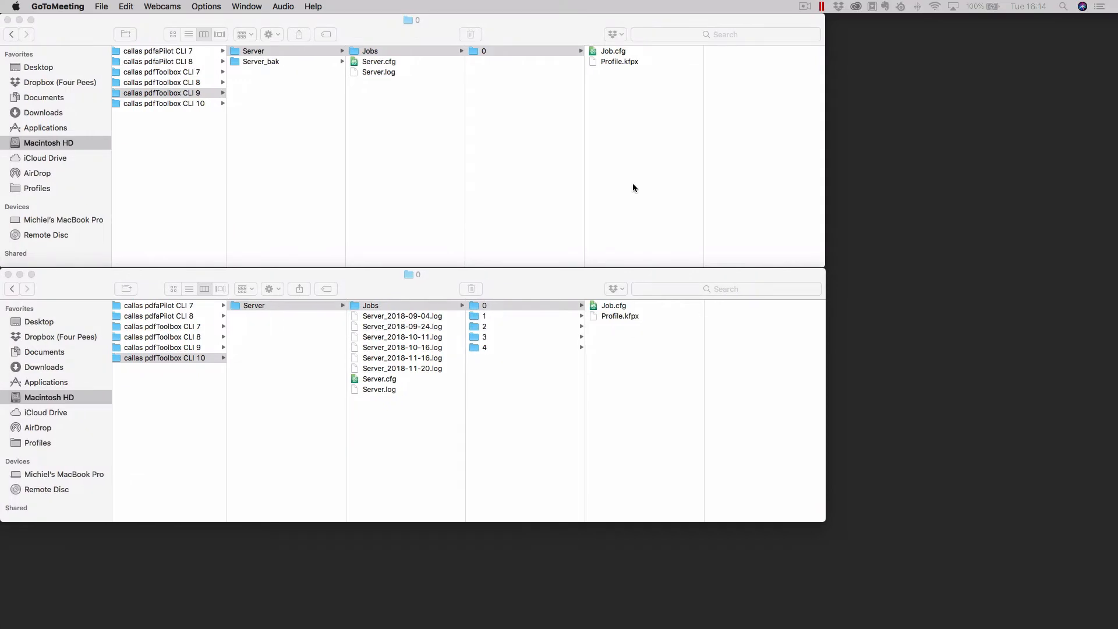
# - Switch to the Windows 10 virtual machine and launch callas pdfToolbox Server 10 with its Server window open
pyautogui.hotkey('ctrl', 'Right')
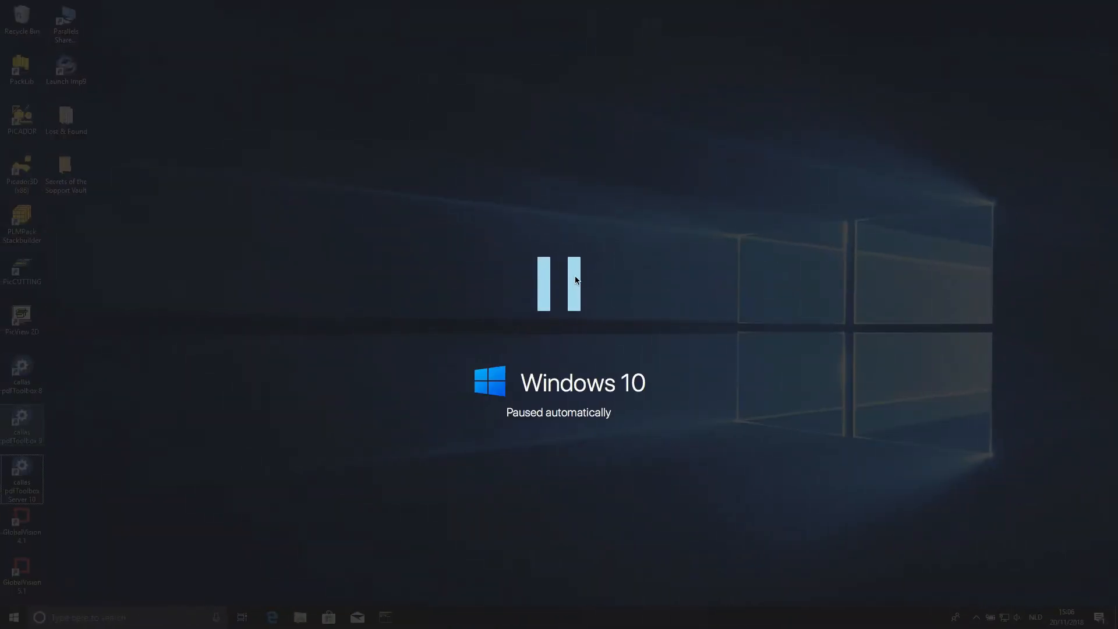
pyautogui.click(575, 278)
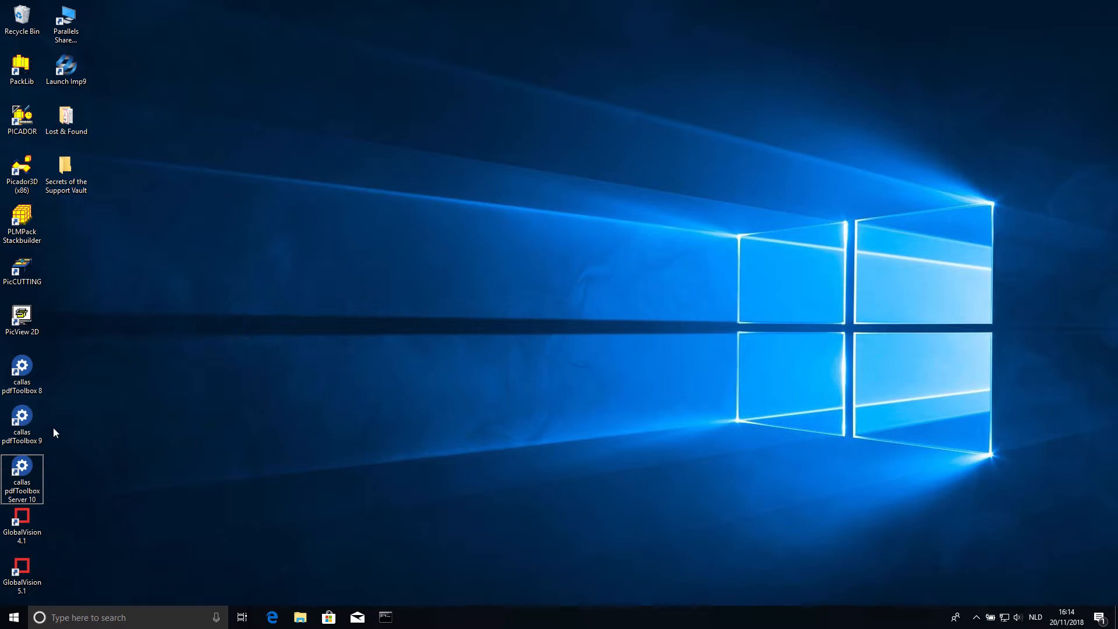
pyautogui.click(25, 471)
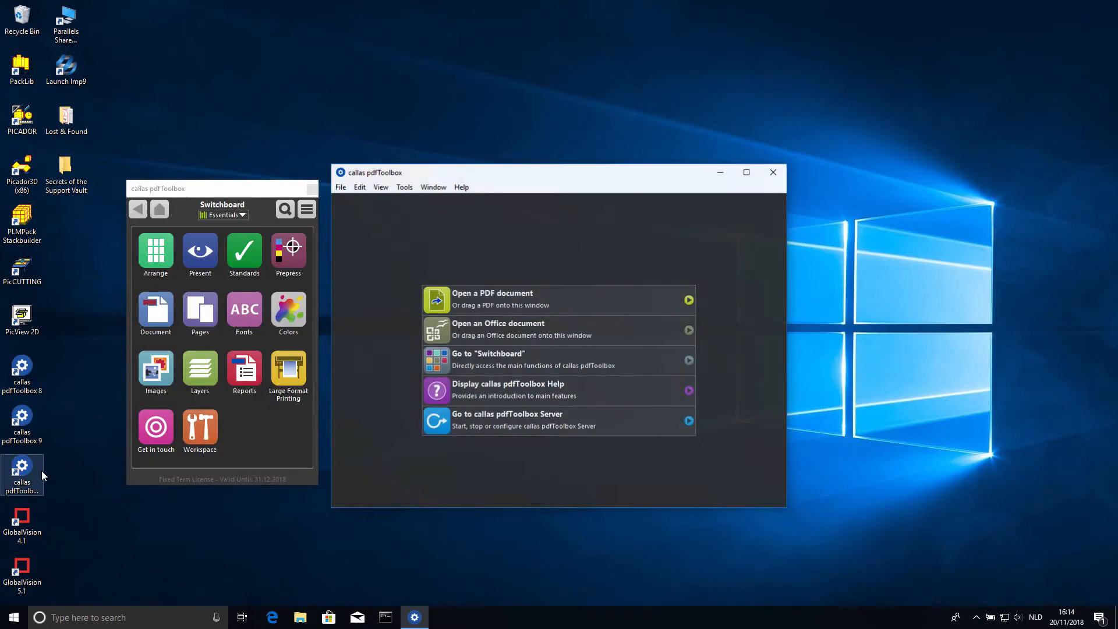
pyautogui.click(404, 187)
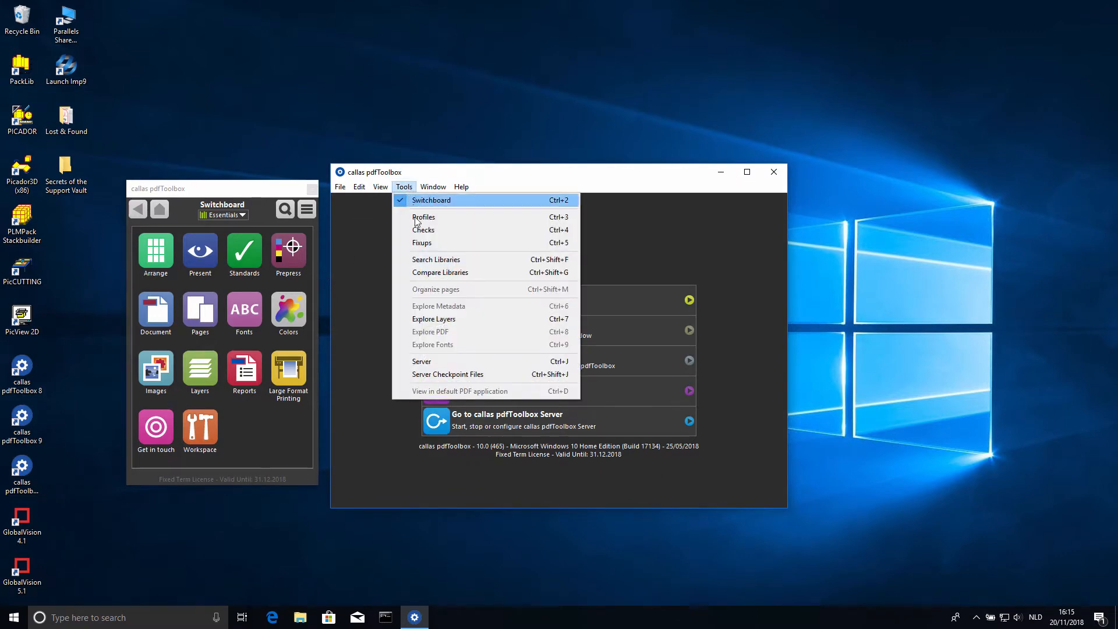
pyautogui.click(434, 363)
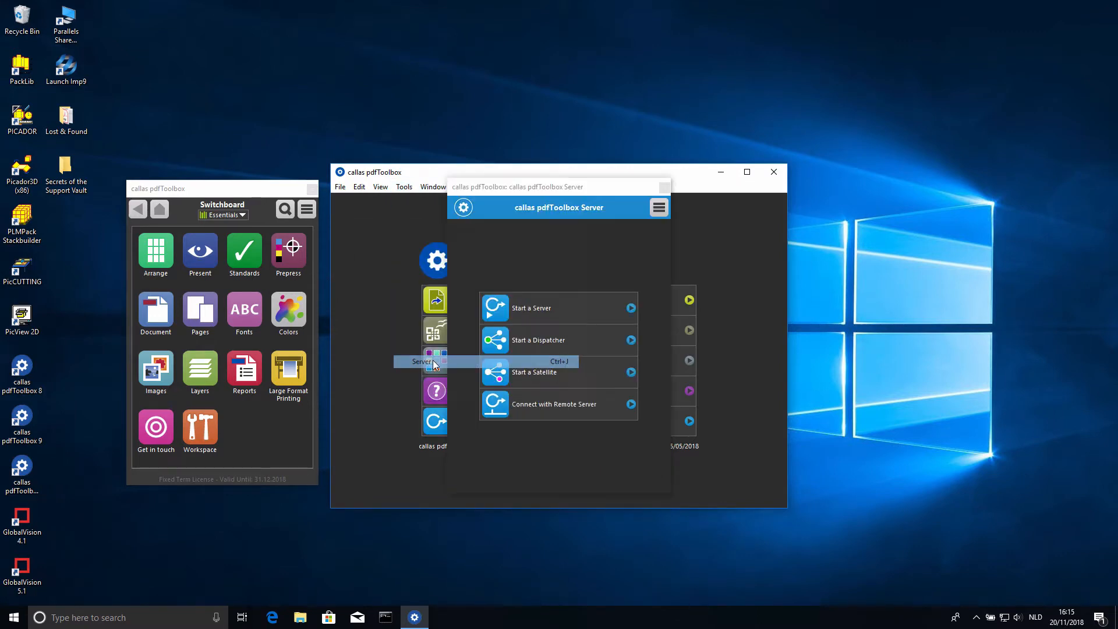
# - Start a server without an access code and decline importing the jobs of the prior pdfToolbox Server version
pyautogui.click(552, 300)
pyautogui.click(544, 433)
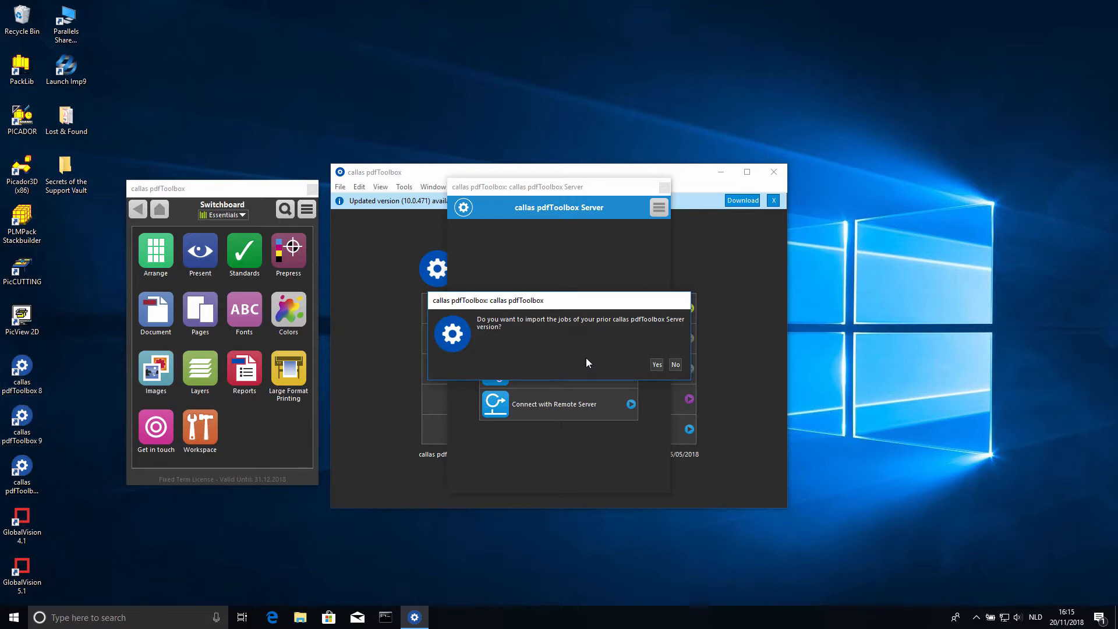
pyautogui.click(675, 364)
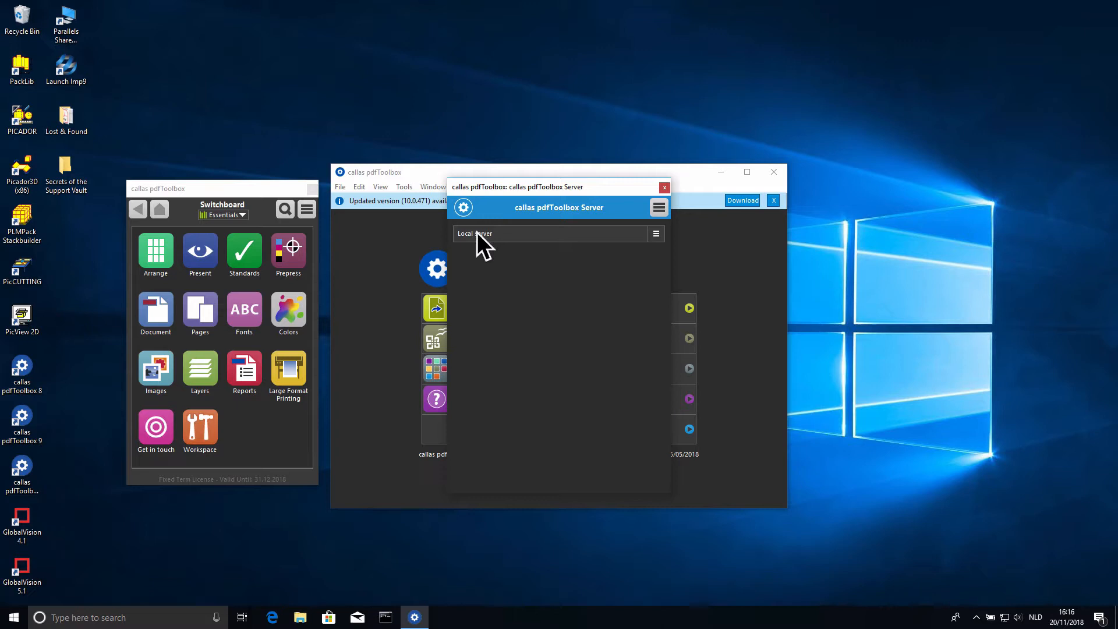
# - Stop the local server of version 10, close the Server window and quit pdfToolbox
pyautogui.click(656, 234)
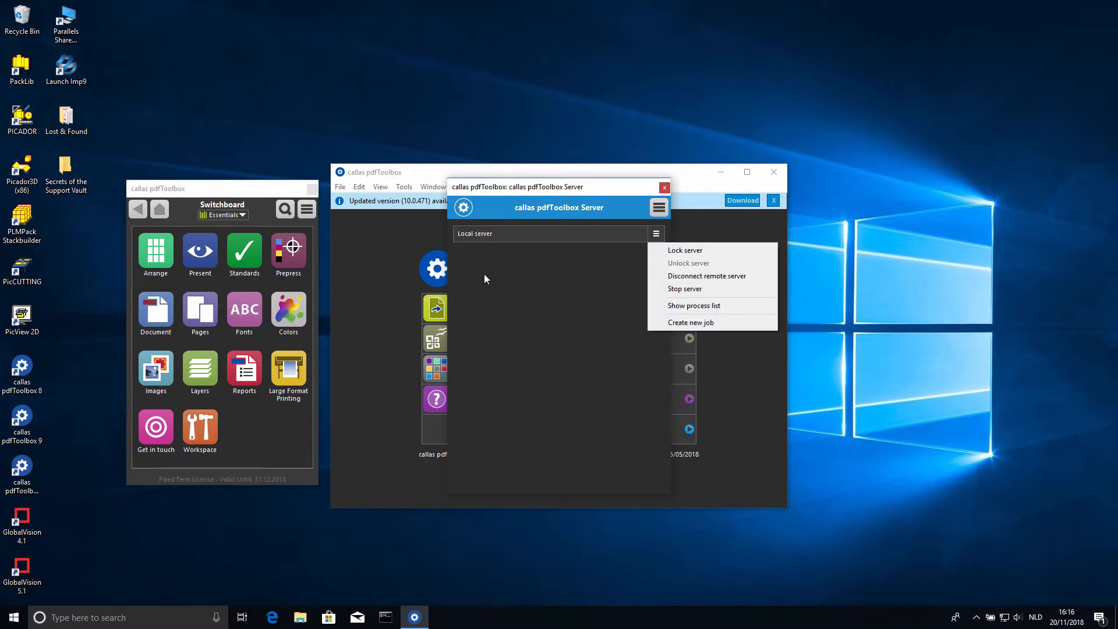
pyautogui.click(686, 289)
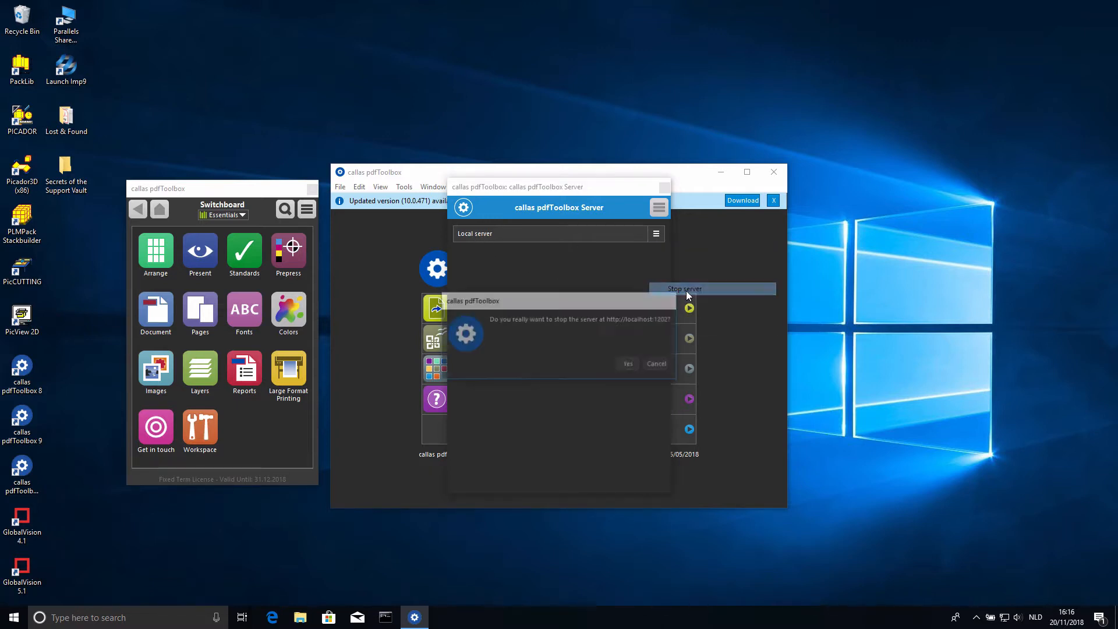
pyautogui.click(630, 364)
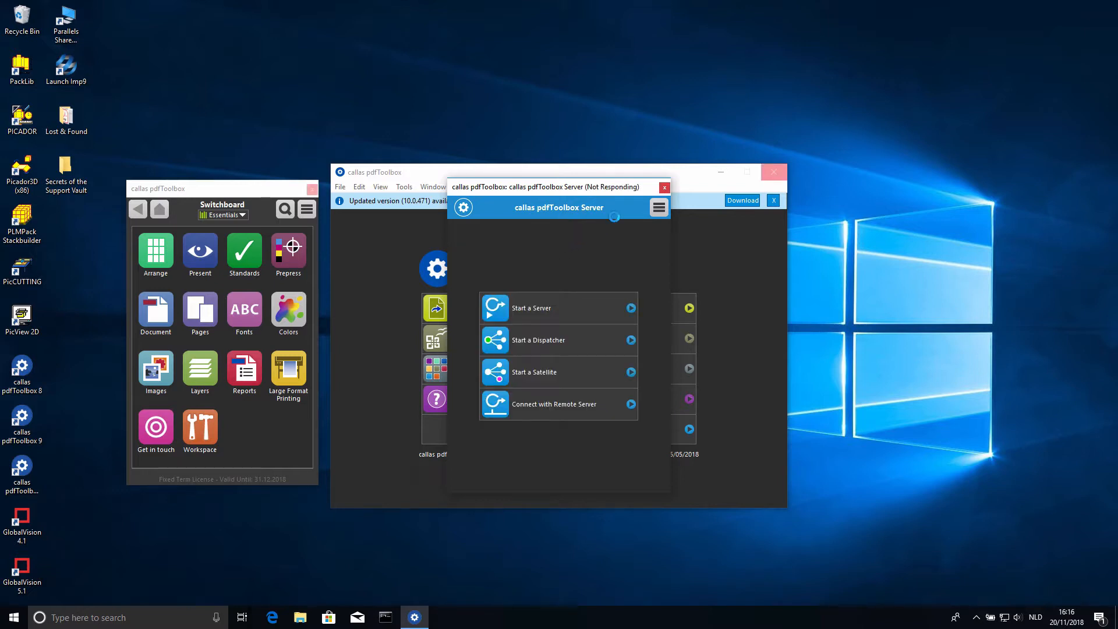
pyautogui.click(664, 188)
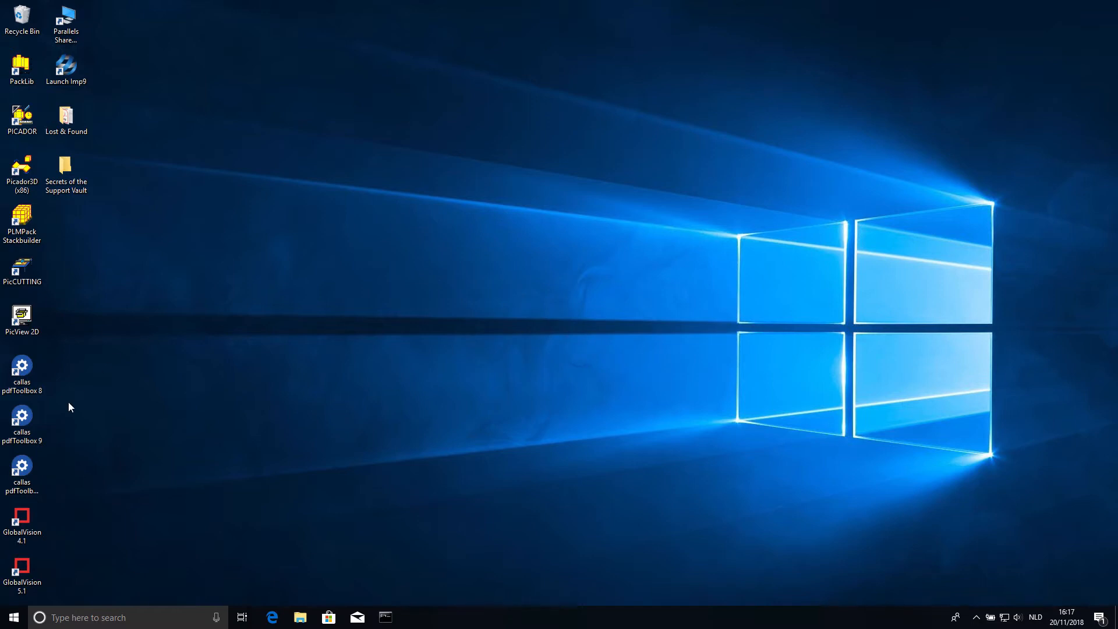
# - Launch callas pdfToolbox 9 and start a server from its Server window, leaving the access code empty
pyautogui.doubleClick(19, 423)
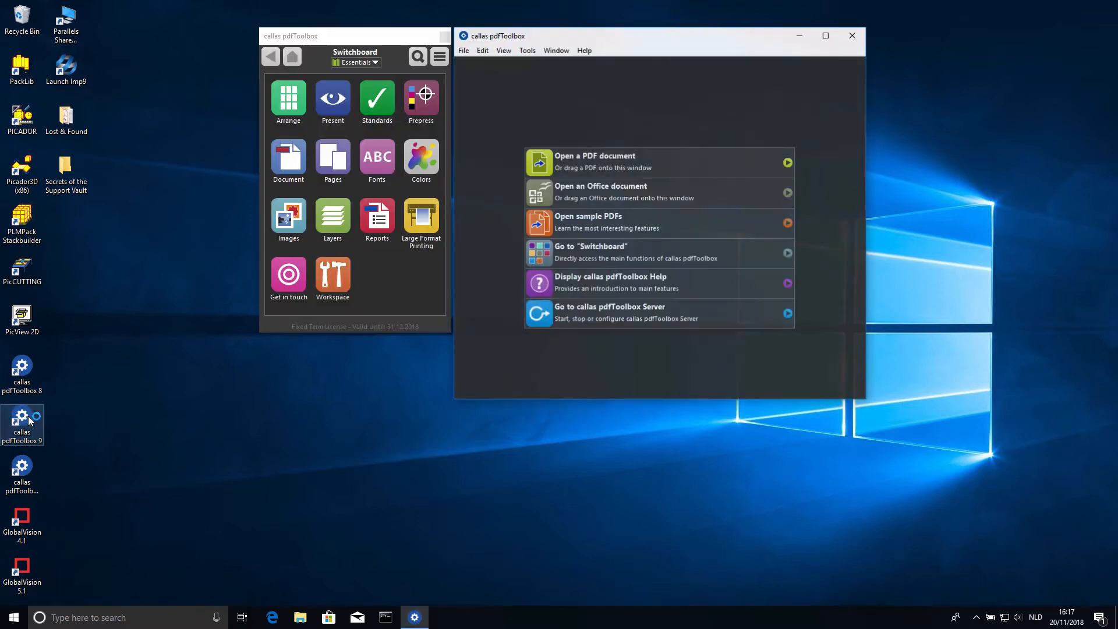
pyautogui.click(526, 50)
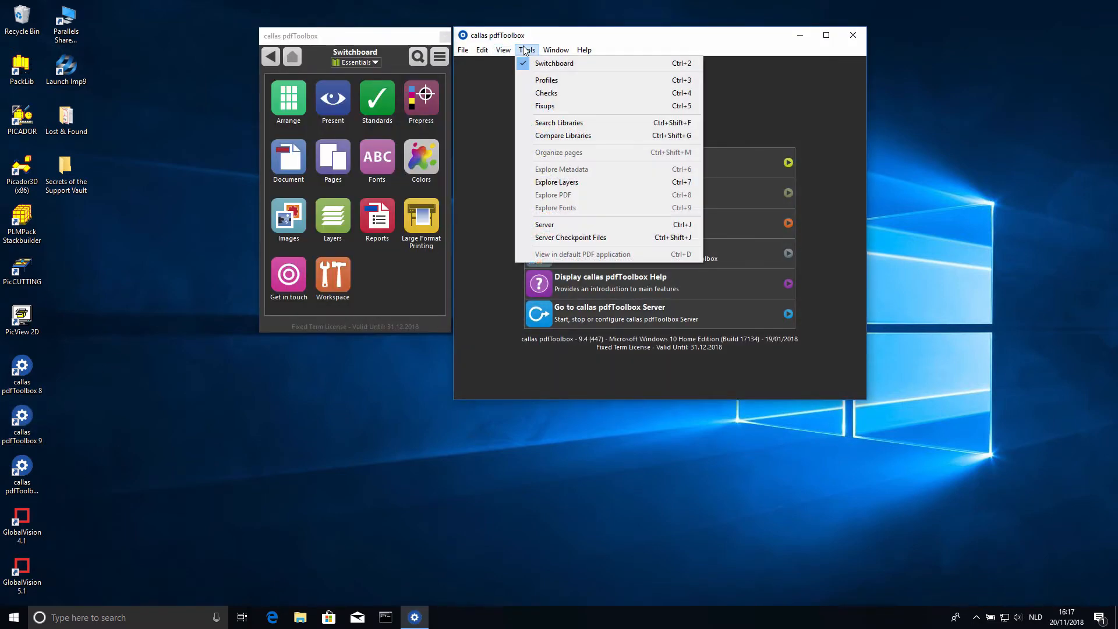
pyautogui.click(575, 224)
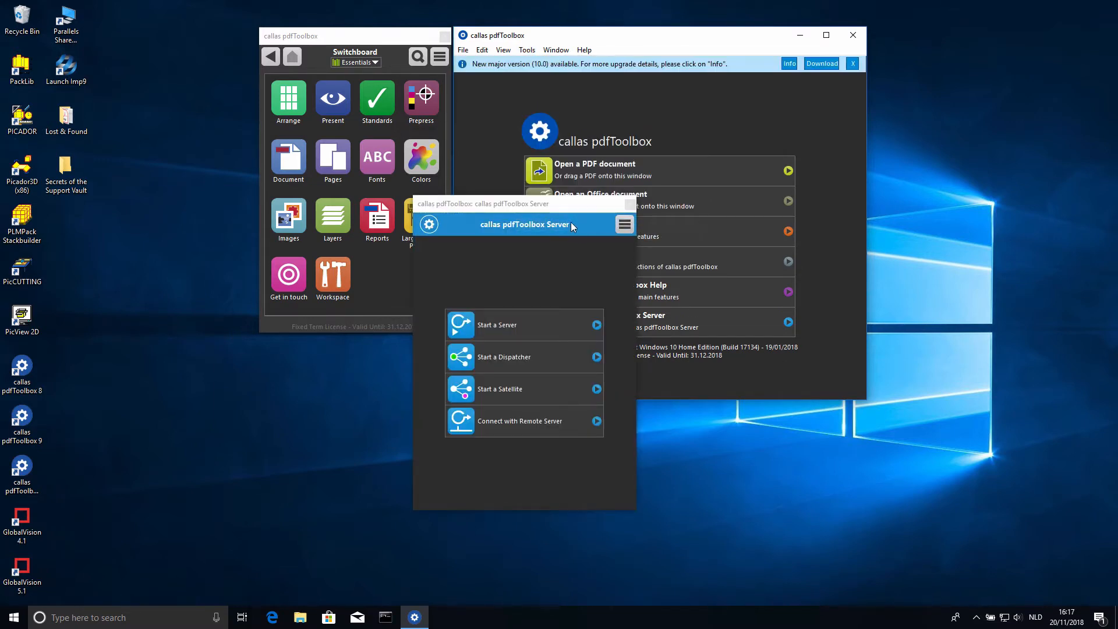
pyautogui.click(523, 325)
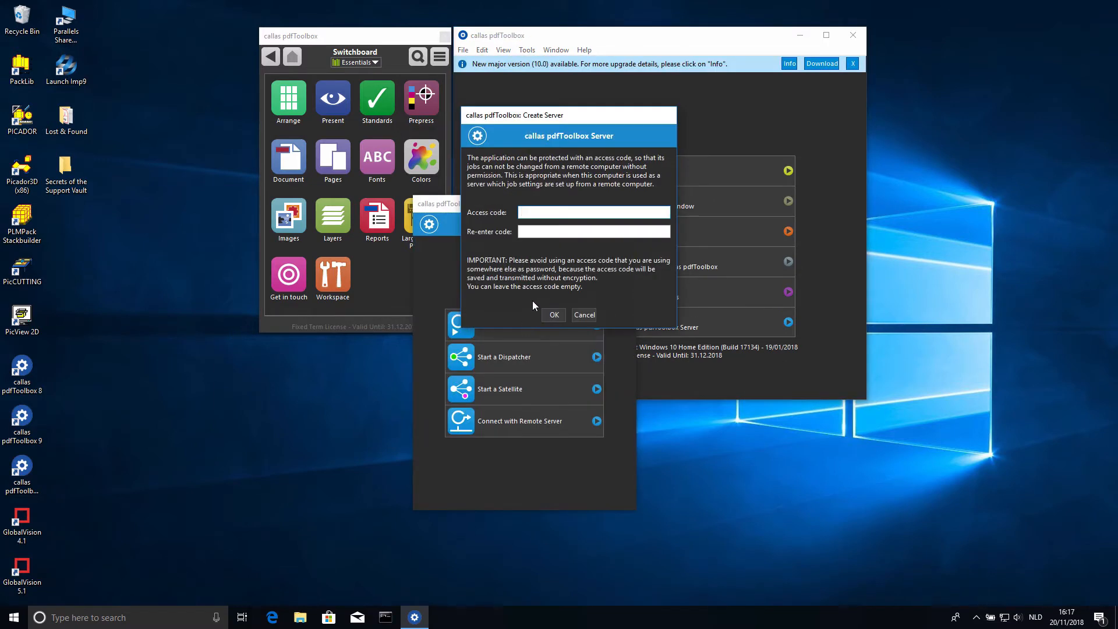
pyautogui.click(552, 312)
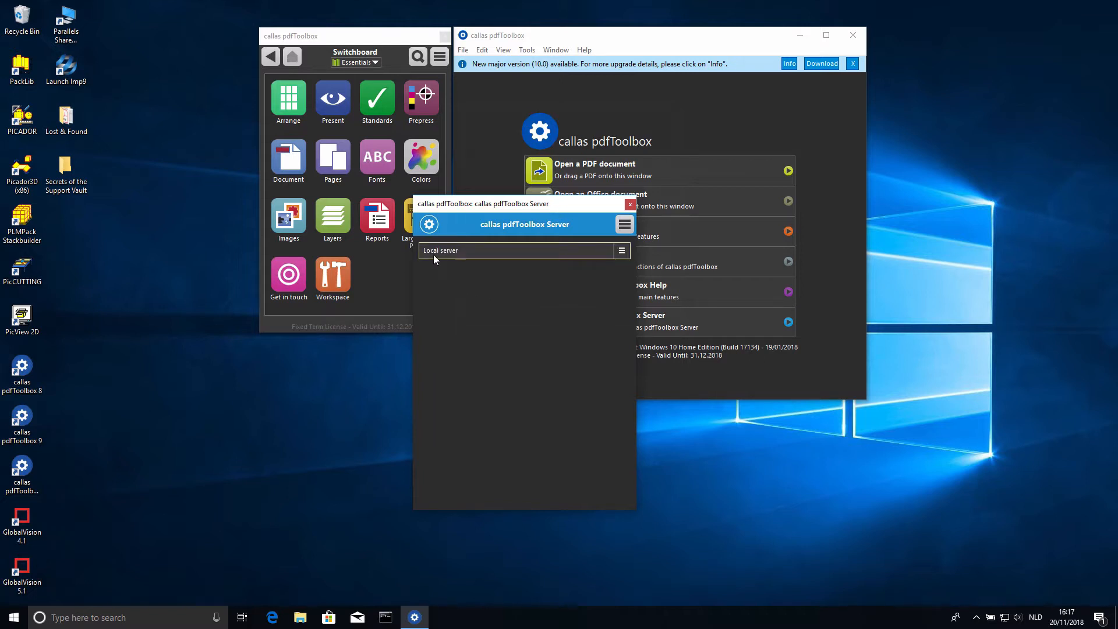
# - Expand the local server's job list, review the settings of Secret Job (Windows) and close them without changes
pyautogui.click(571, 248)
pyautogui.click(622, 250)
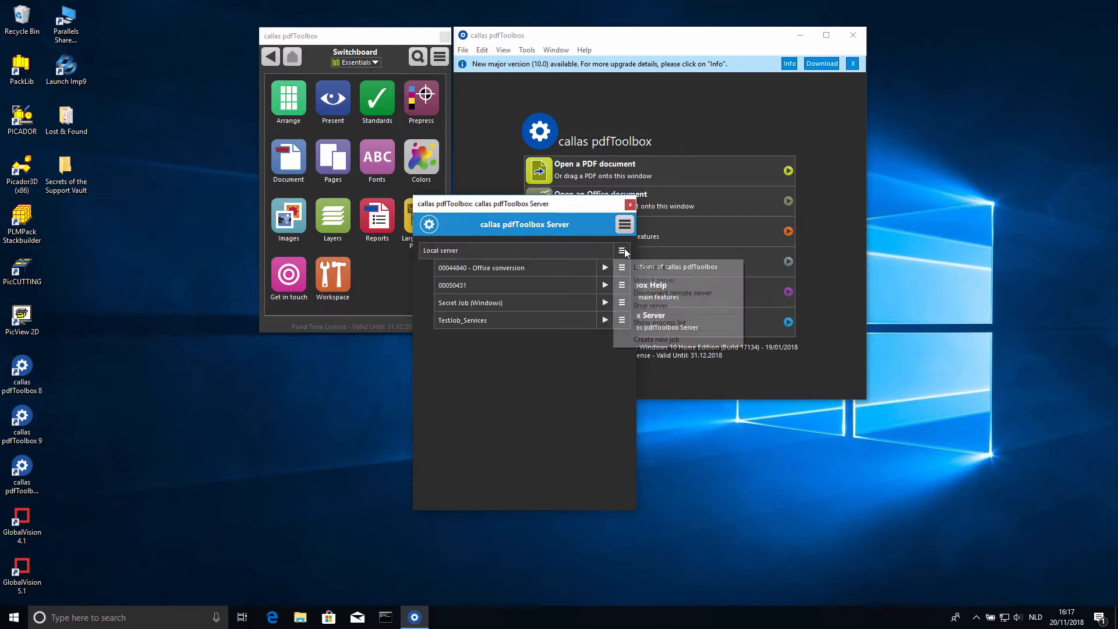
pyautogui.click(470, 333)
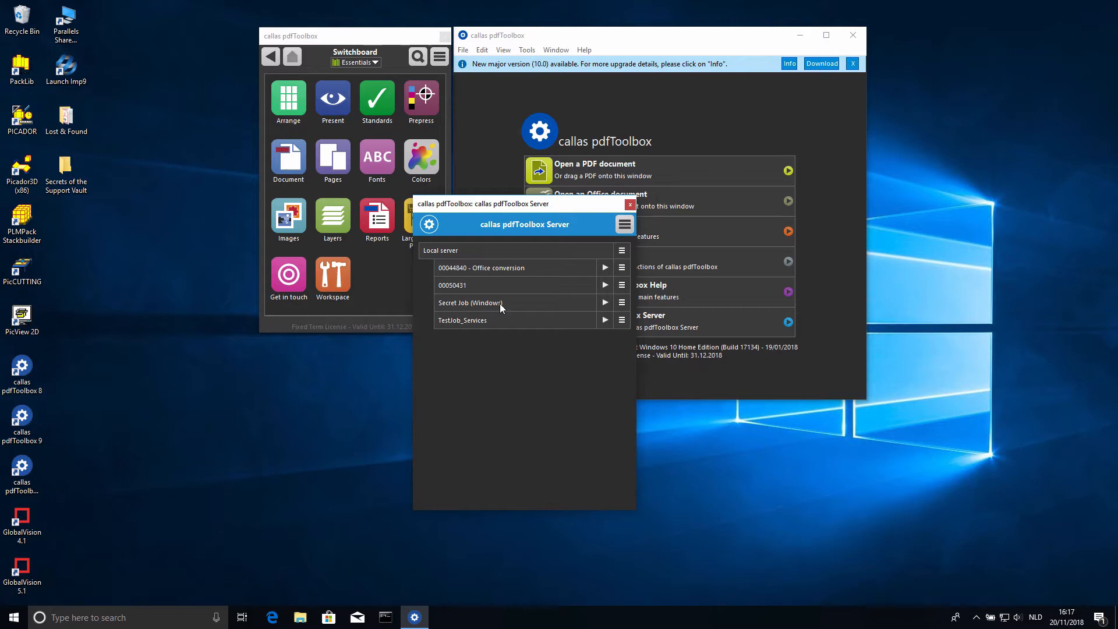
pyautogui.click(622, 303)
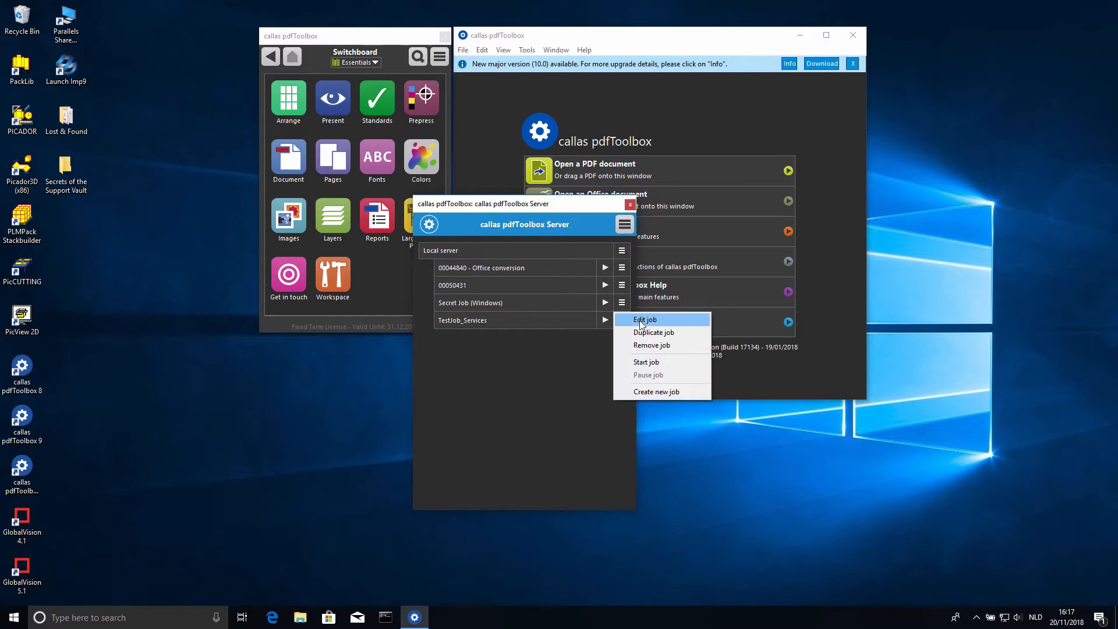
pyautogui.click(639, 321)
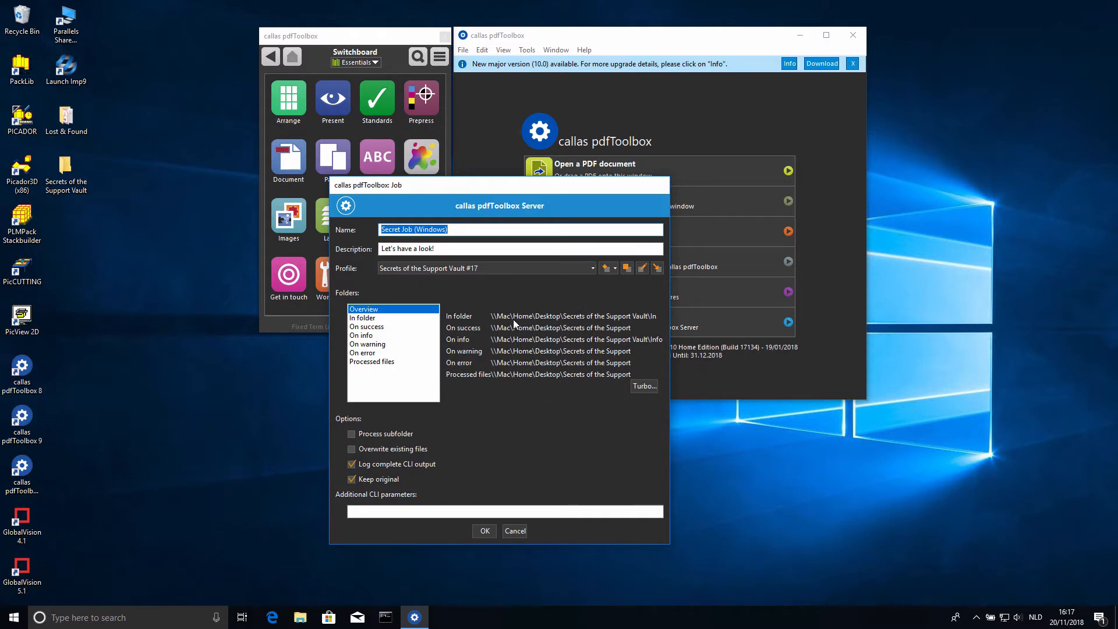
pyautogui.click(512, 531)
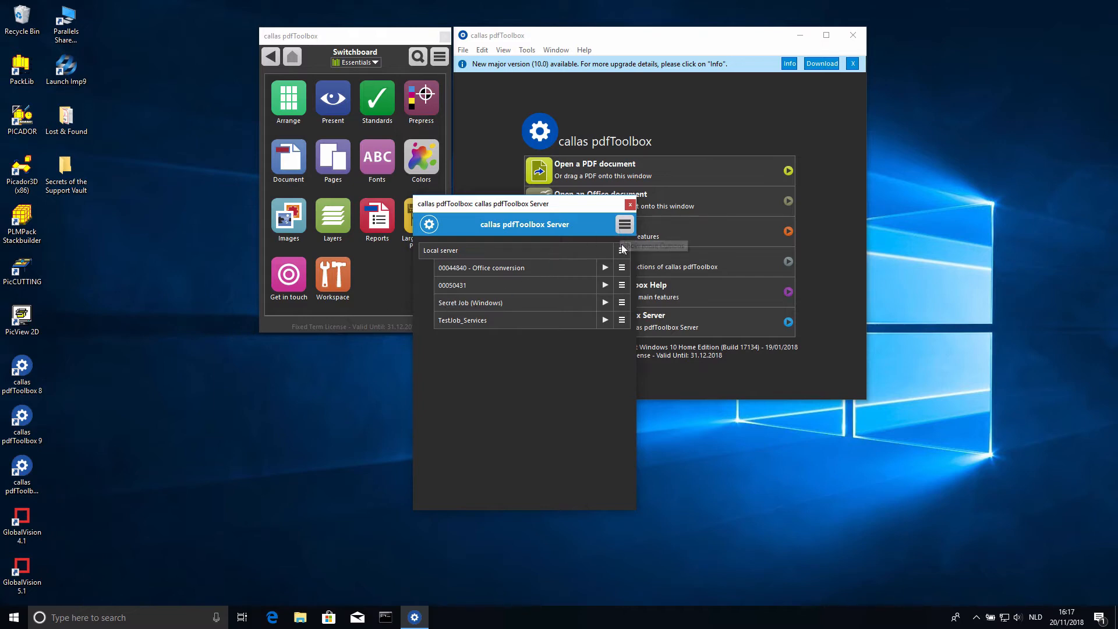
# - Stop the local server of version 9, close its Server window and quit pdfToolbox 9
pyautogui.click(621, 251)
pyautogui.click(637, 305)
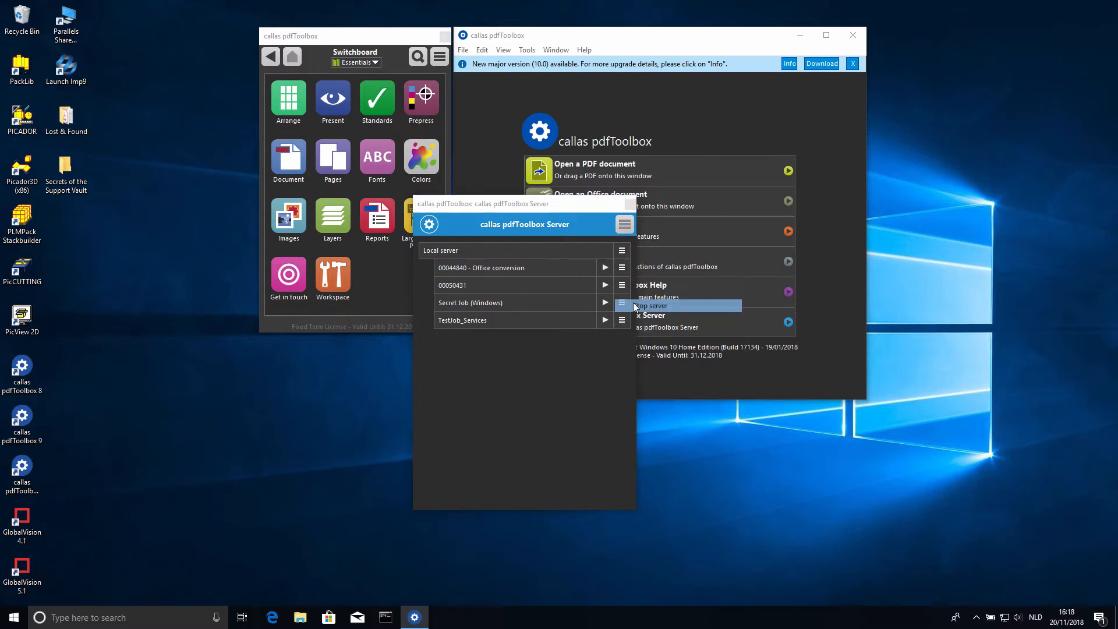
pyautogui.click(600, 376)
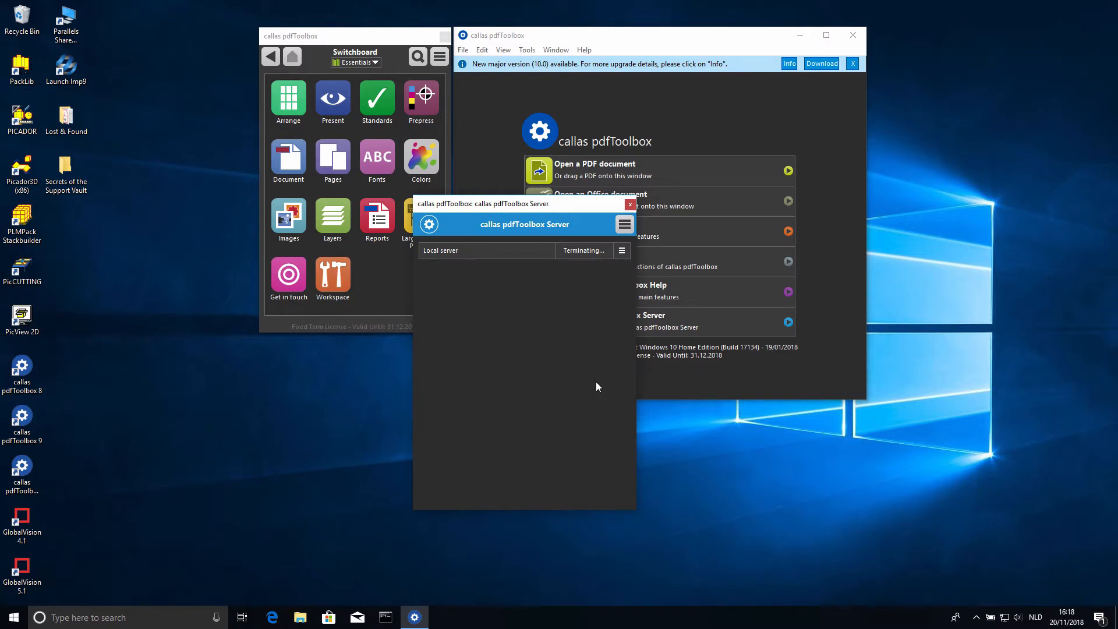
pyautogui.click(631, 205)
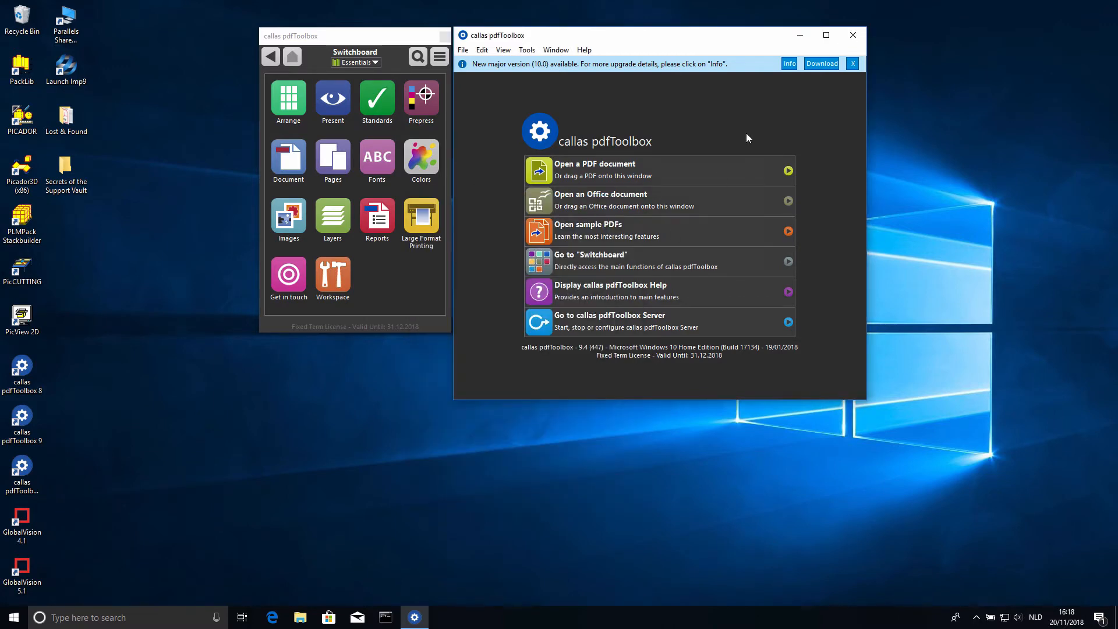
pyautogui.click(854, 35)
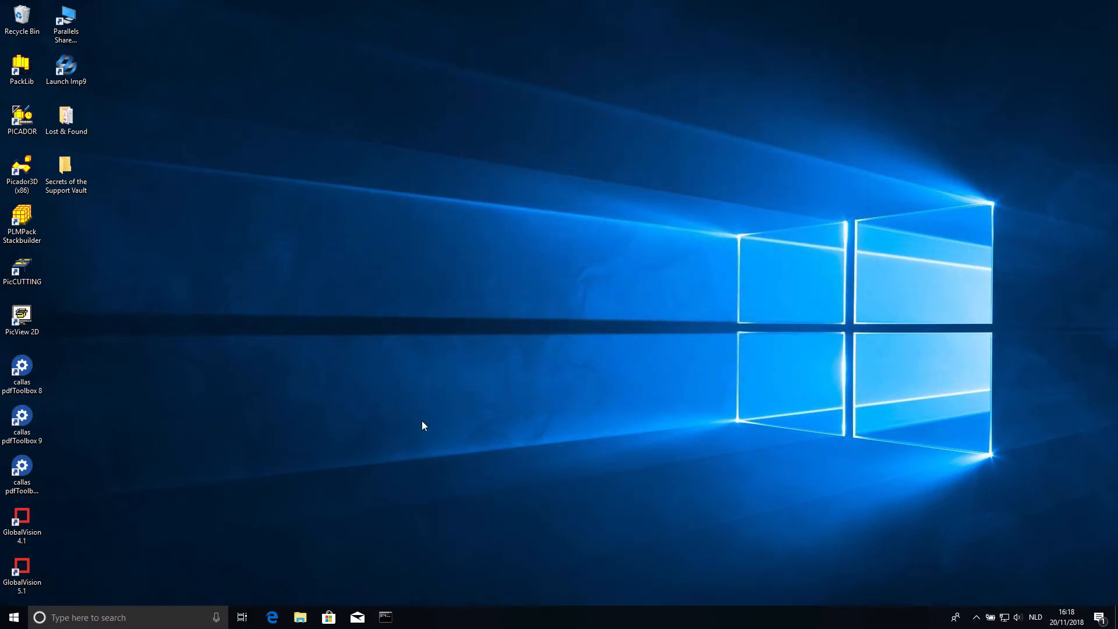
# - Open File Explorer and show the contents of Local Disk (C:)
pyautogui.click(300, 617)
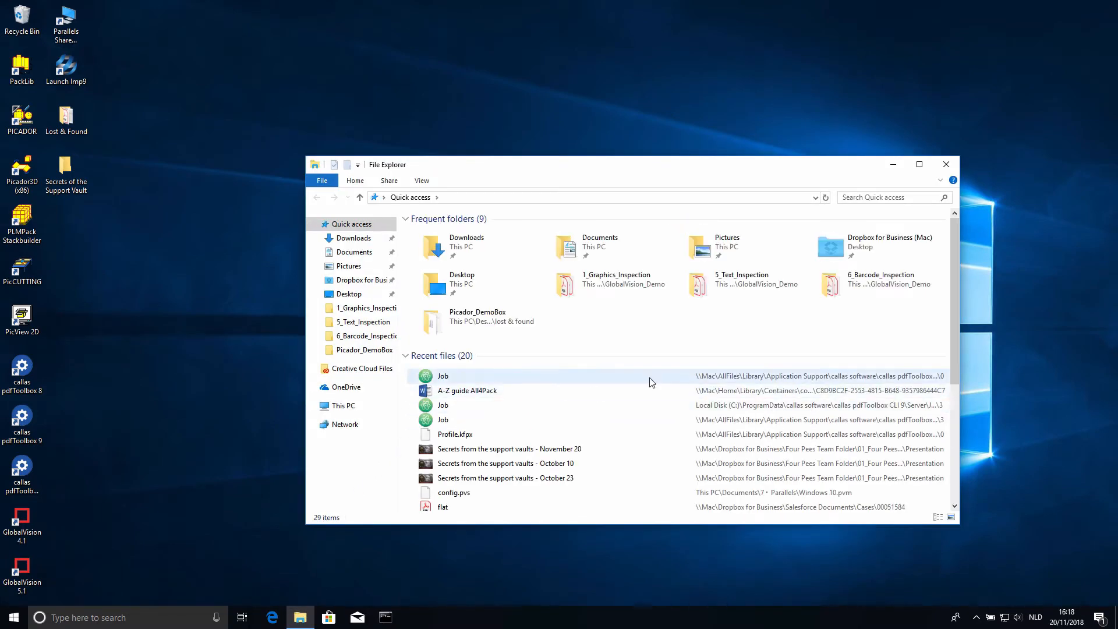
pyautogui.click(343, 406)
pyautogui.click(501, 370)
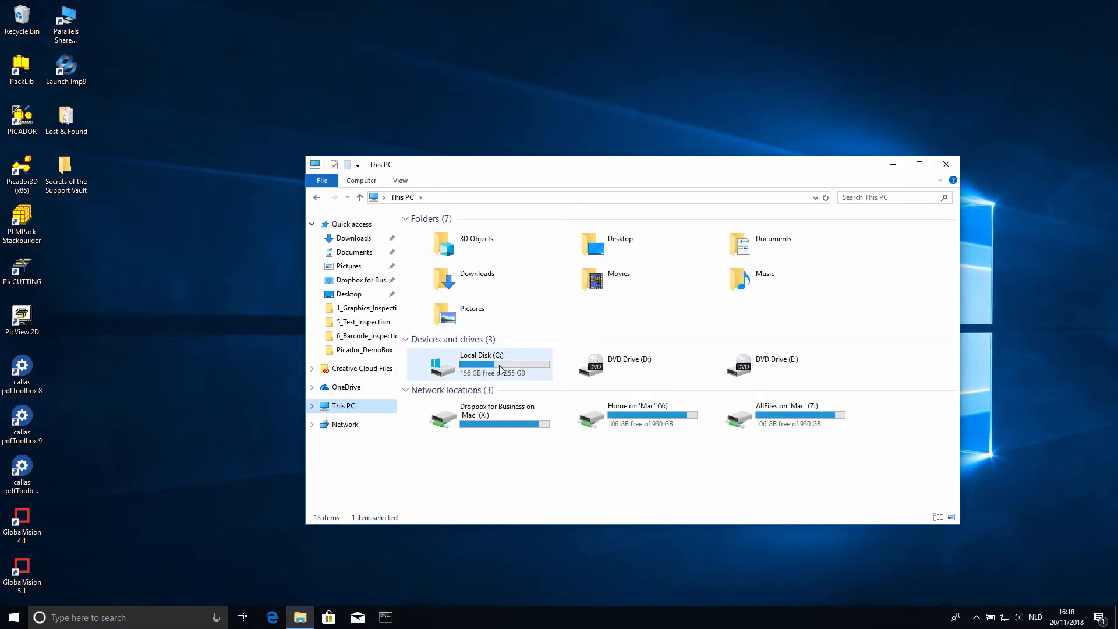
pyautogui.doubleClick(501, 369)
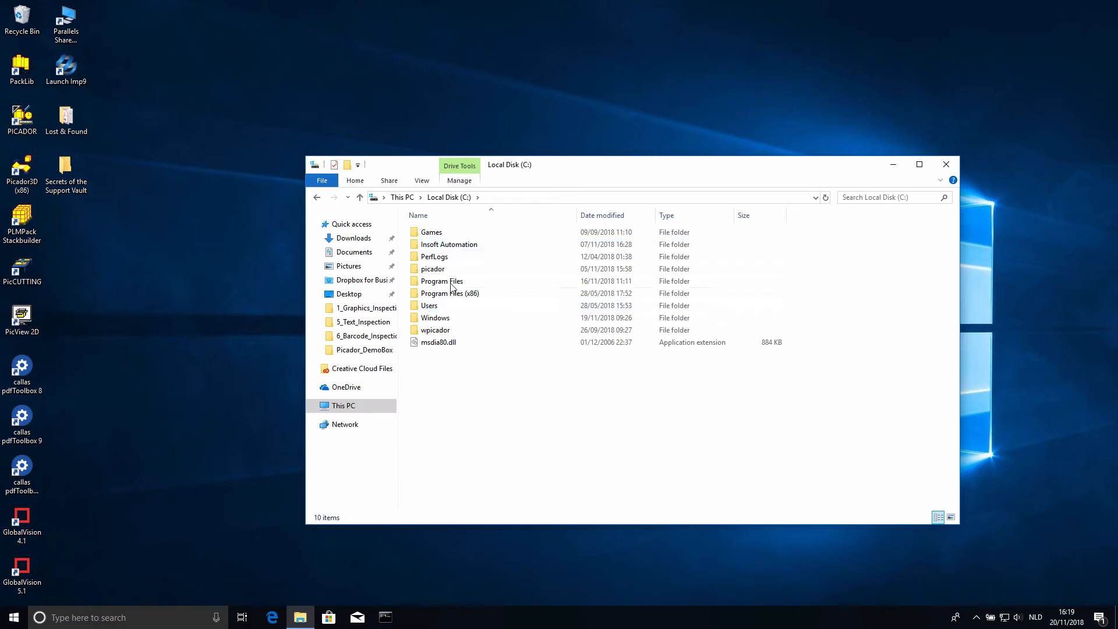
# - Go to the hidden folder C:\ProgramData by entering its path
pyautogui.click(477, 198)
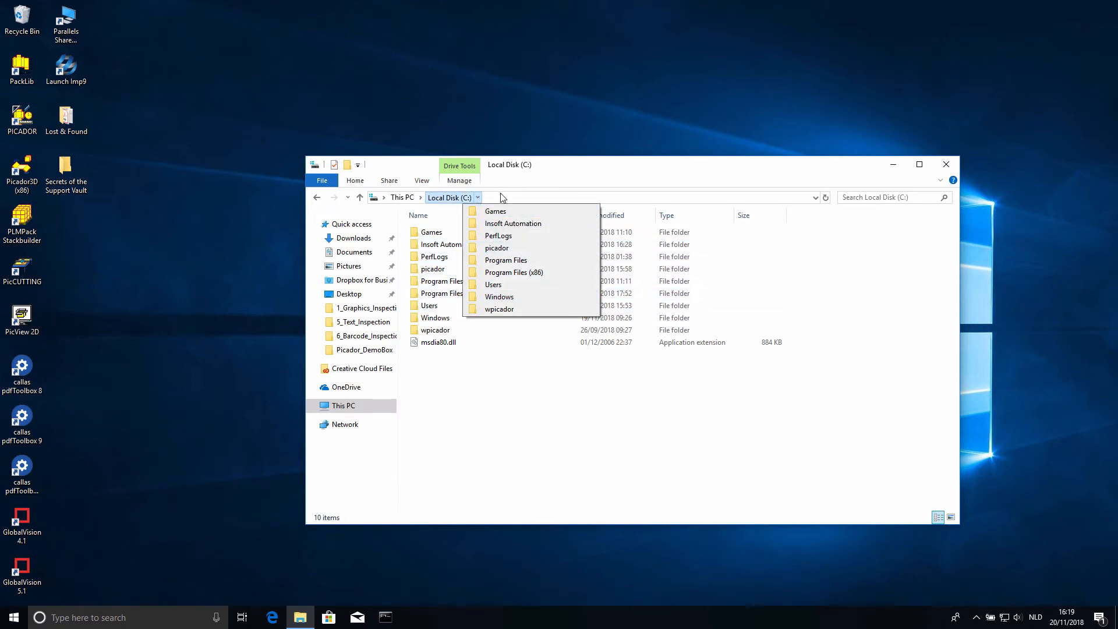
pyautogui.click(502, 197)
pyautogui.click(463, 199)
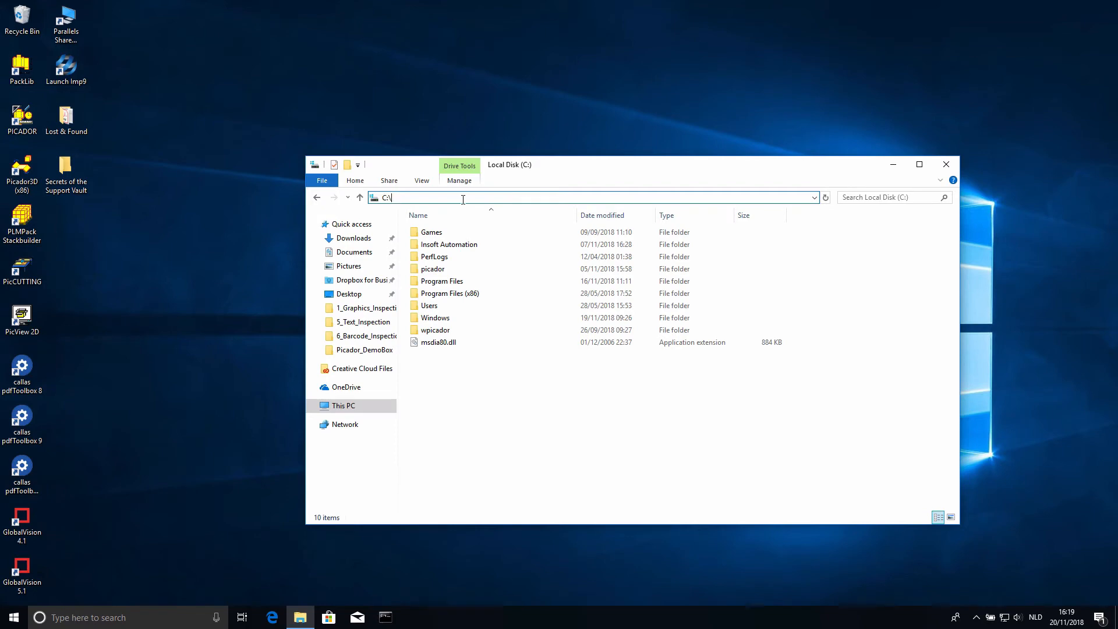
pyautogui.write('Pro')
pyautogui.write('gra')
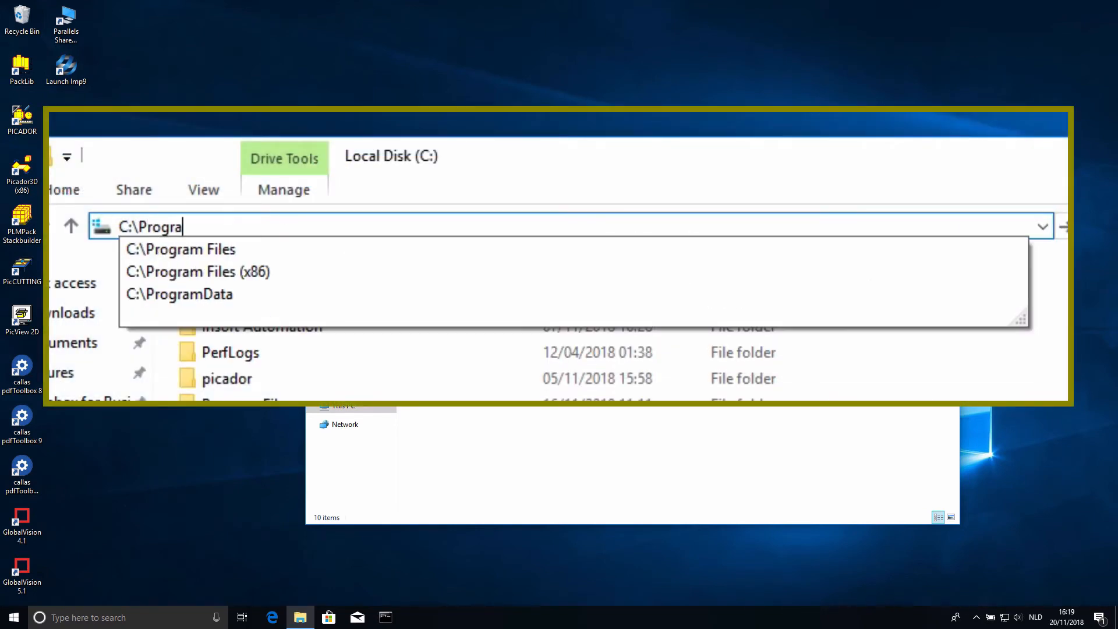
pyautogui.write('mD')
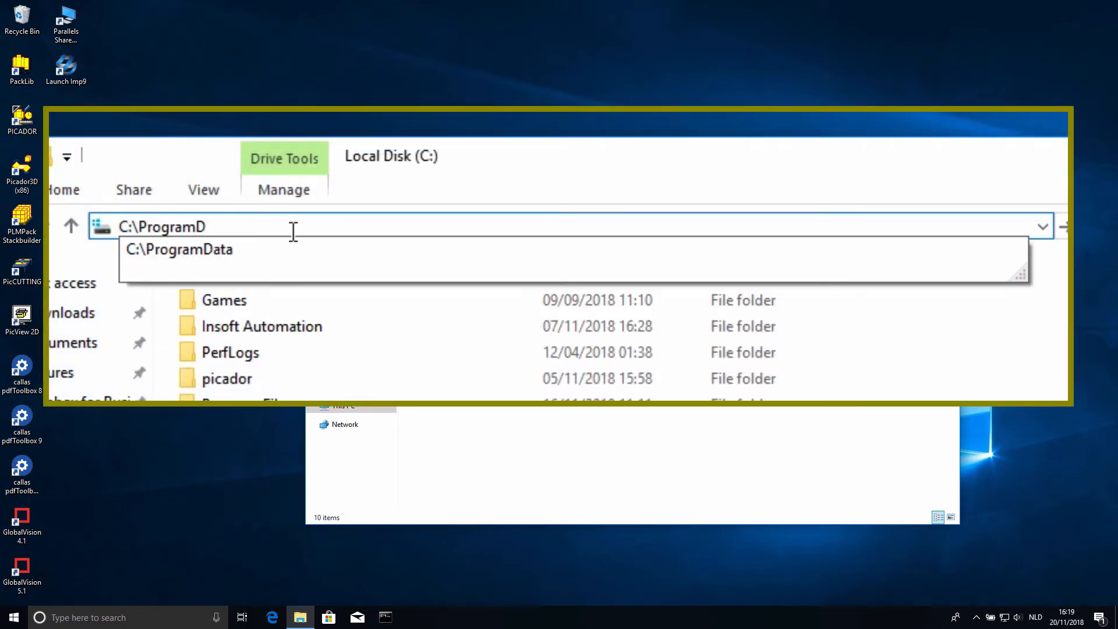
pyautogui.press('Down')
pyautogui.press('Return')
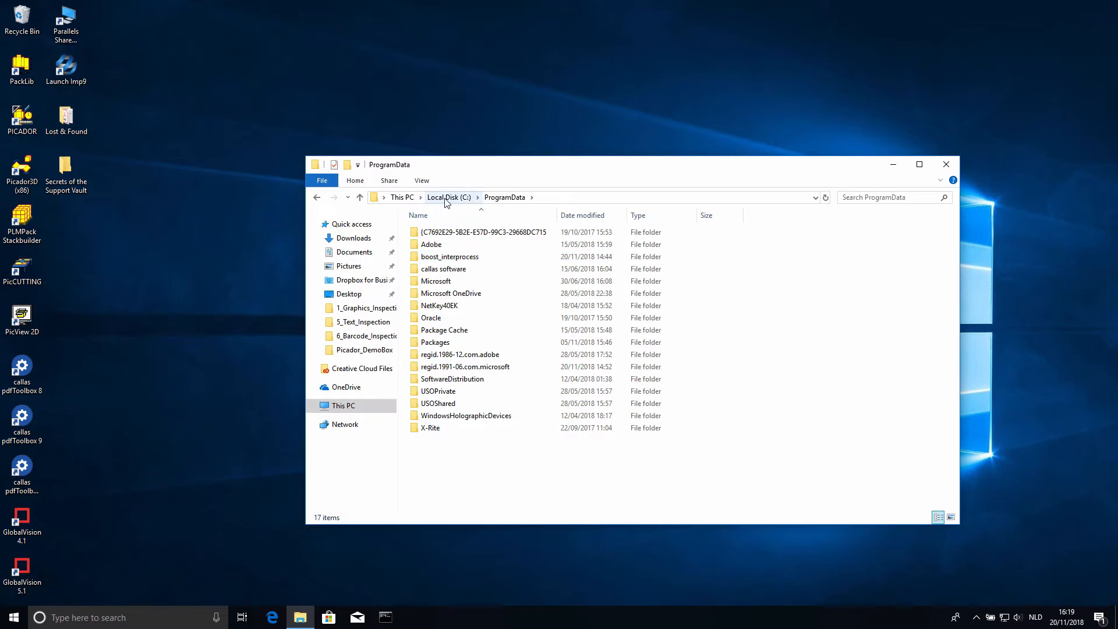
# - Navigate to the version 9 jobs folder, callas software\callas pdfToolbox CLI 9\Server\Jobs
pyautogui.doubleClick(451, 270)
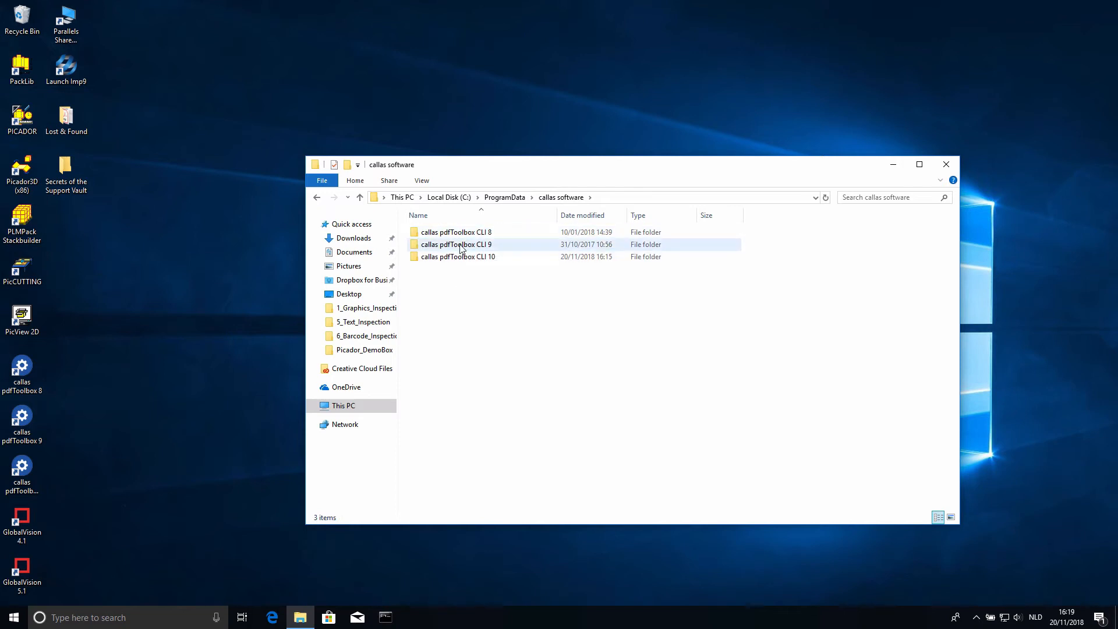
pyautogui.doubleClick(460, 245)
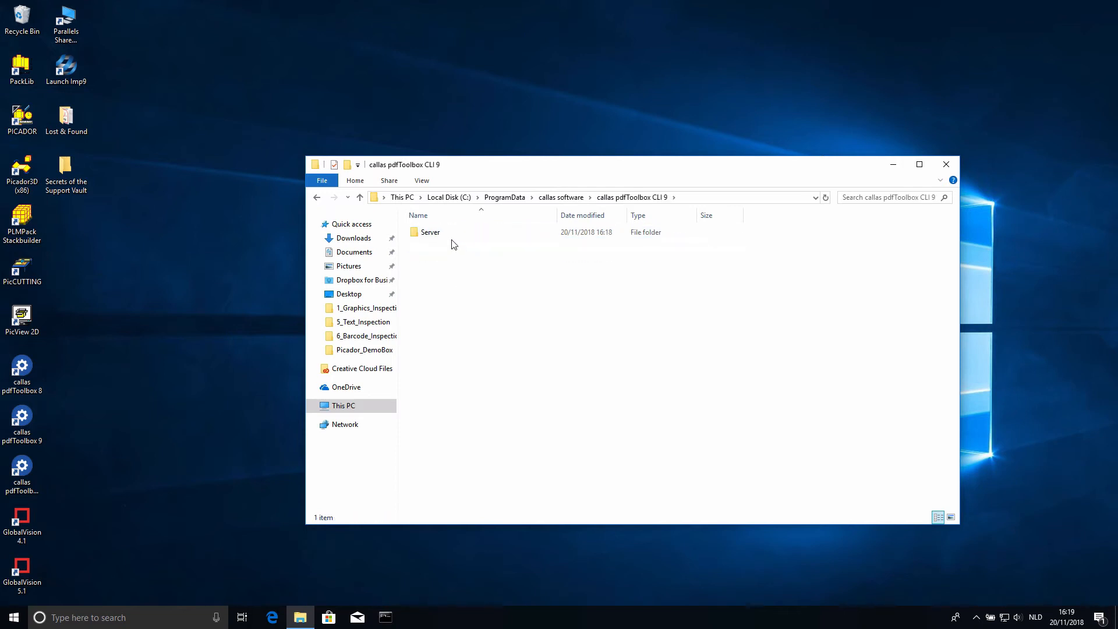
pyautogui.doubleClick(452, 235)
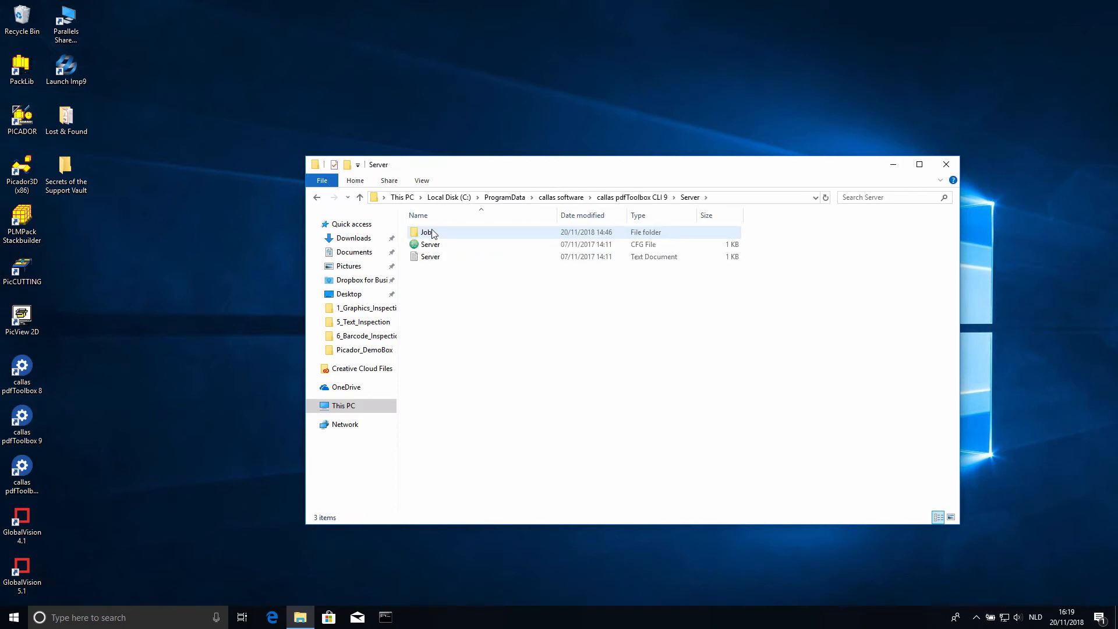
pyautogui.doubleClick(442, 235)
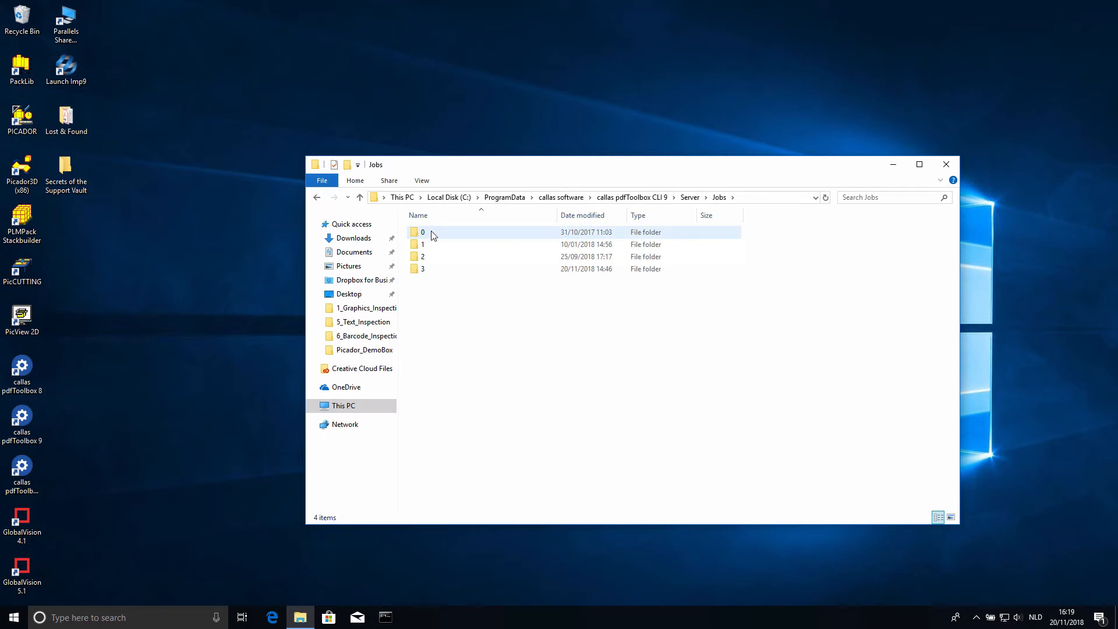
pyautogui.moveTo(434, 274)
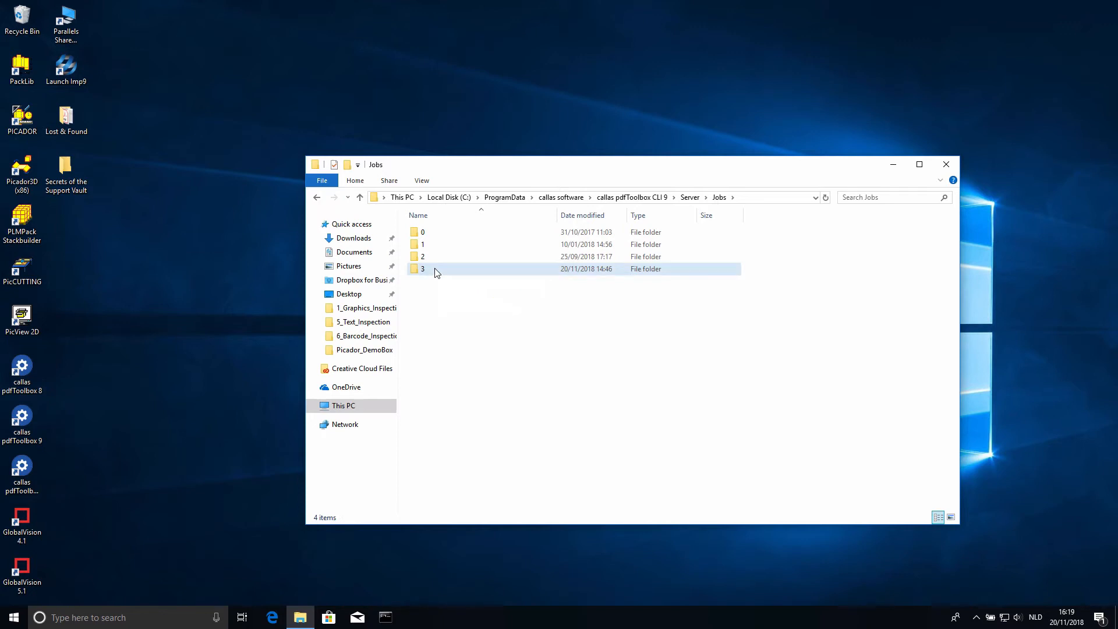
# - Open the Job CFG file of job folder 3 in WordPad, check its name, description and profile name entries, and close it
pyautogui.doubleClick(437, 271)
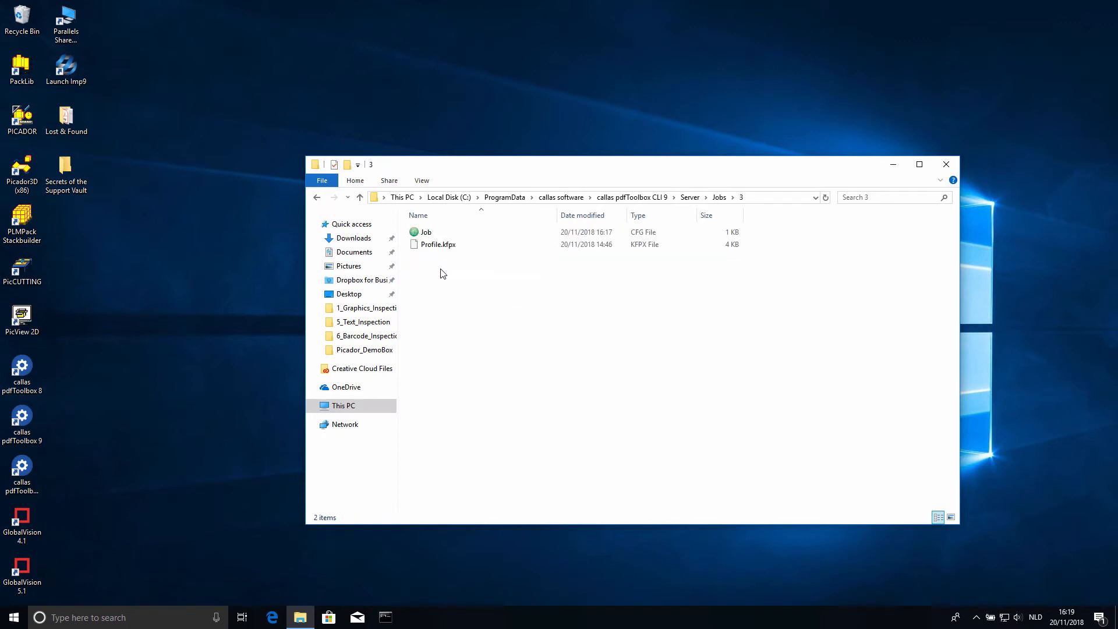
pyautogui.click(449, 233)
pyautogui.rightClick(450, 233)
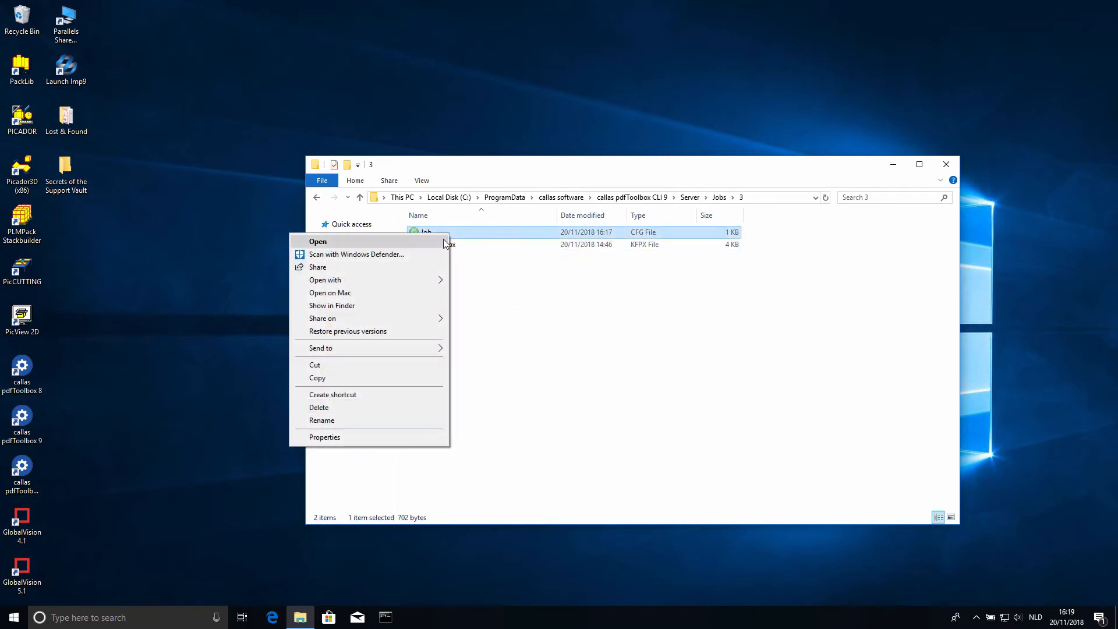
pyautogui.moveTo(417, 279)
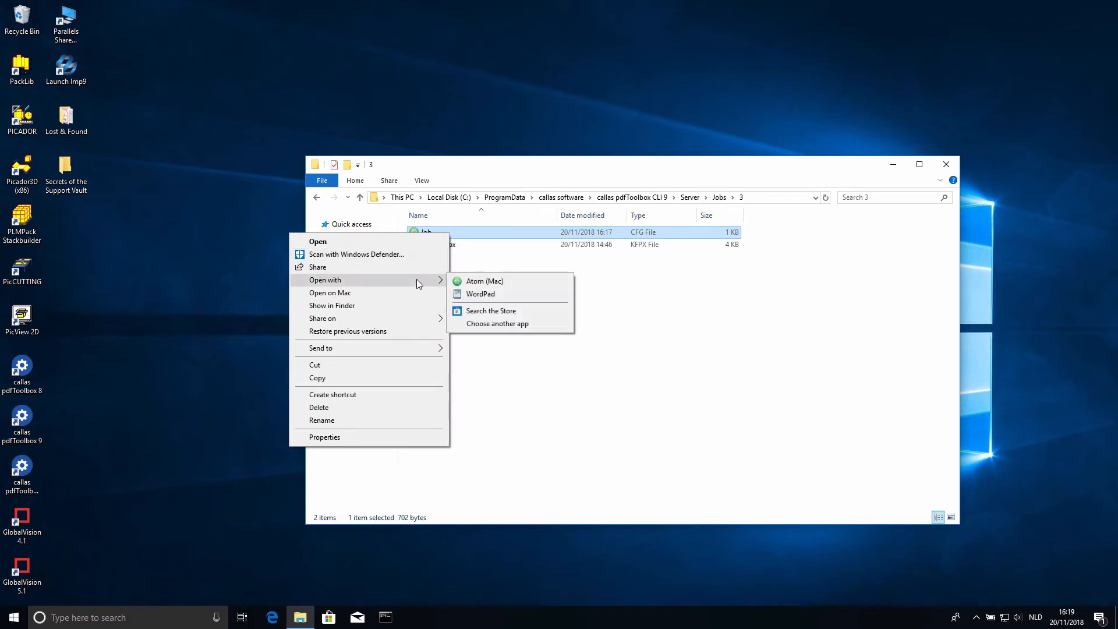
pyautogui.click(481, 294)
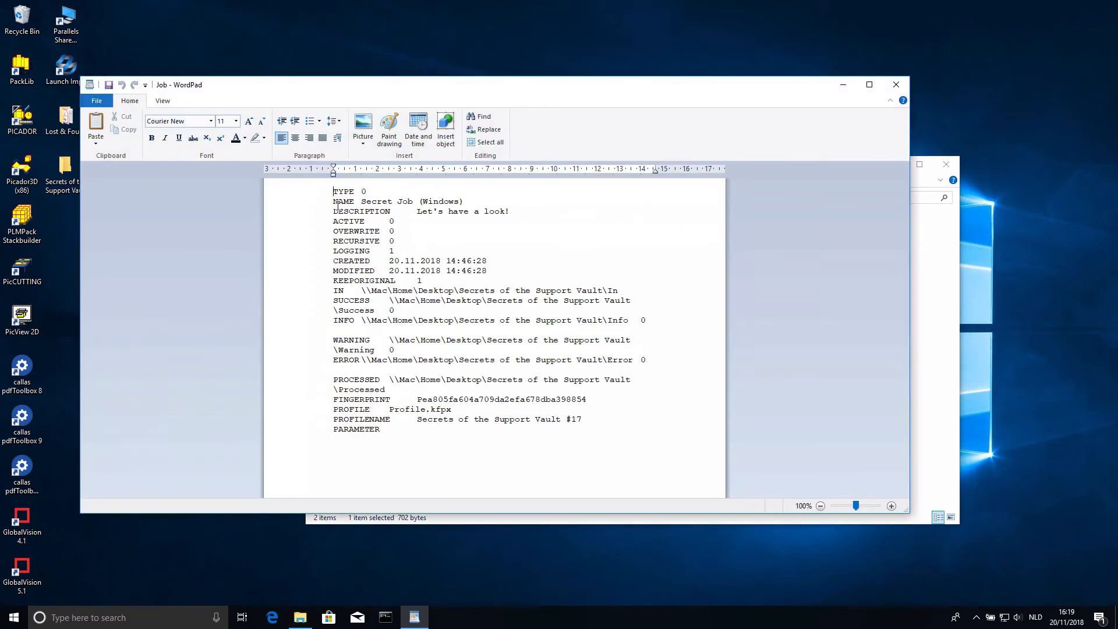
pyautogui.tripleClick(337, 203)
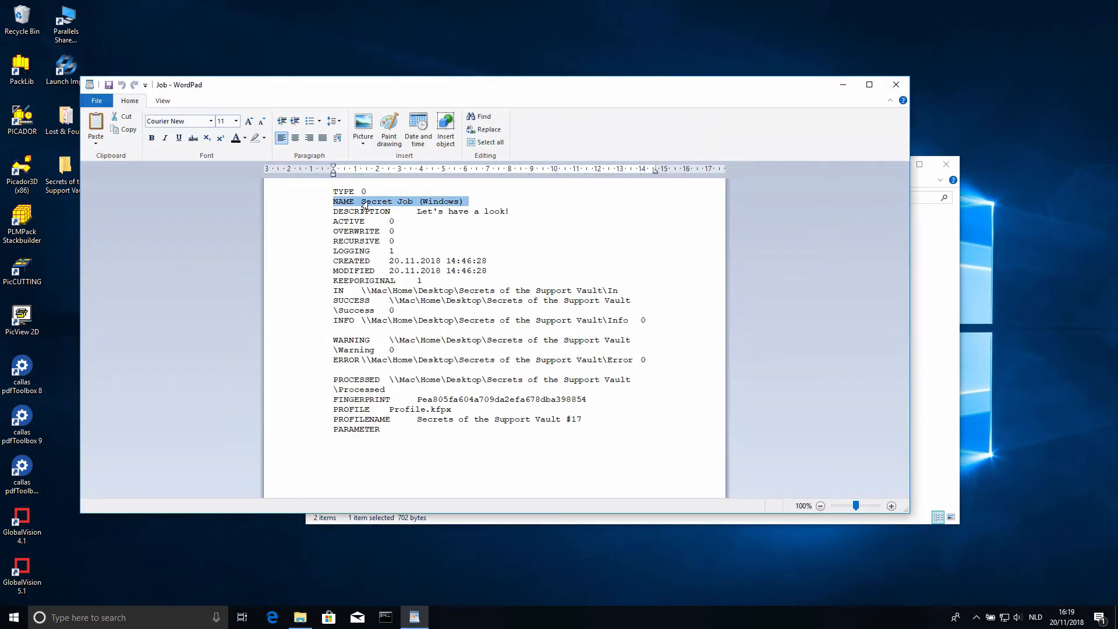
pyautogui.click(417, 212)
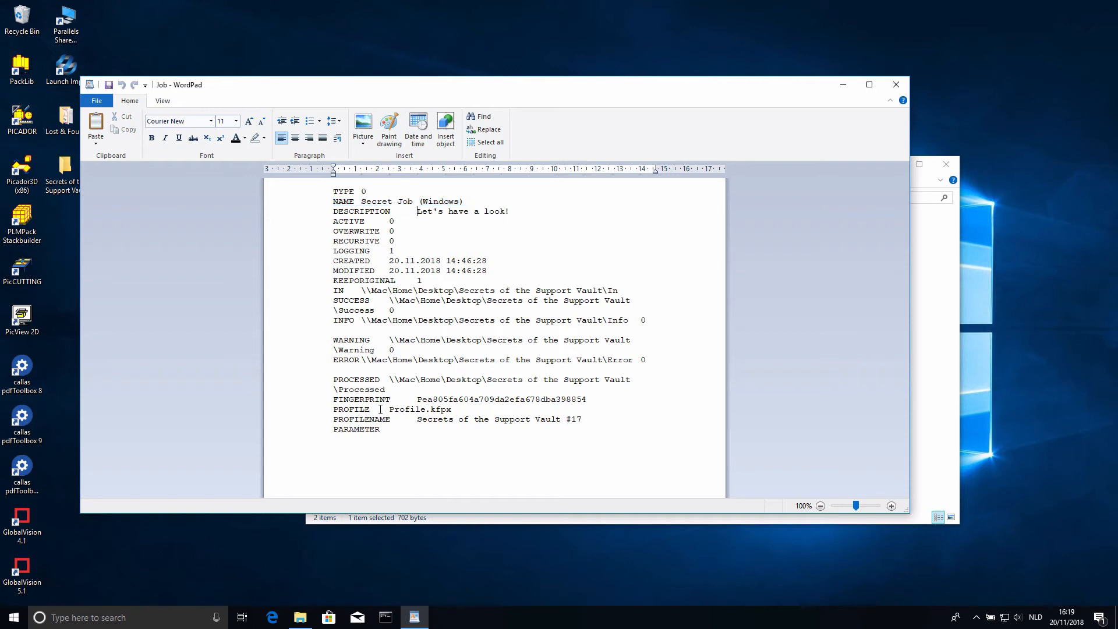
pyautogui.moveTo(396, 410); pyautogui.dragTo(583, 422)
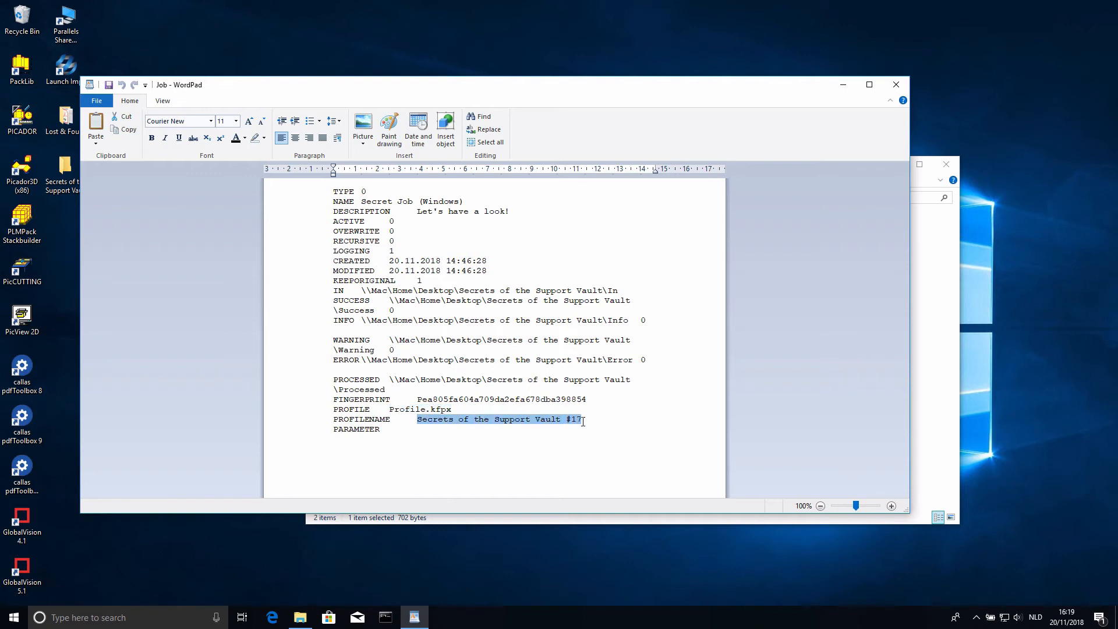
pyautogui.click(897, 85)
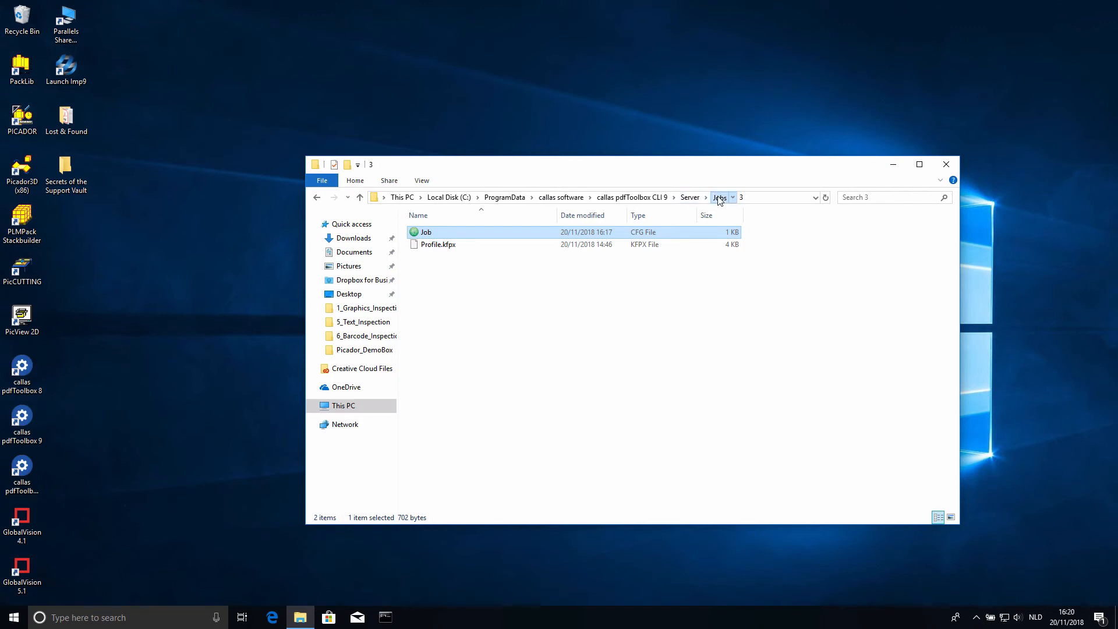
# - Return to the version 9 Jobs folder and copy job folder 3
pyautogui.click(719, 197)
pyautogui.rightClick(427, 269)
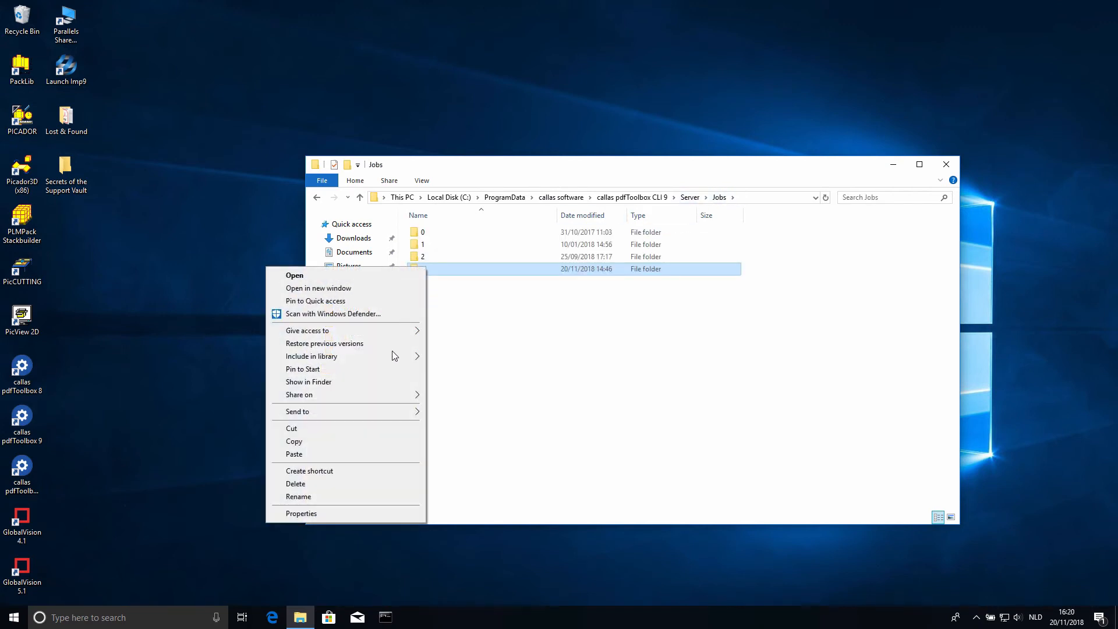
pyautogui.click(335, 440)
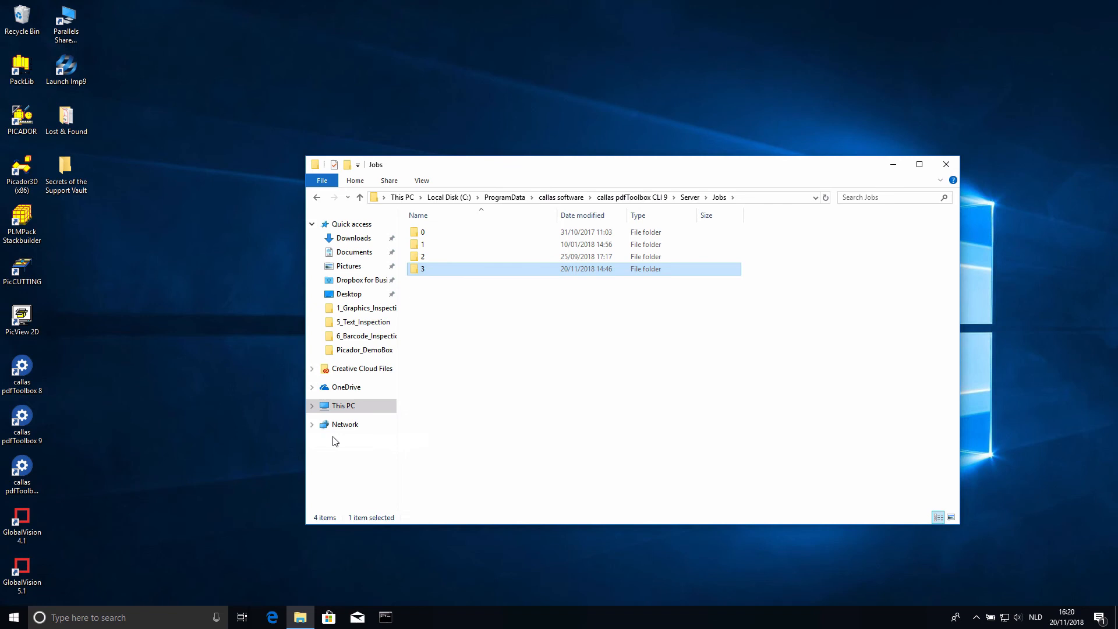
# - Go back to callas software and open the Server folder inside callas pdfToolbox CLI 10
pyautogui.click(636, 197)
pyautogui.click(565, 198)
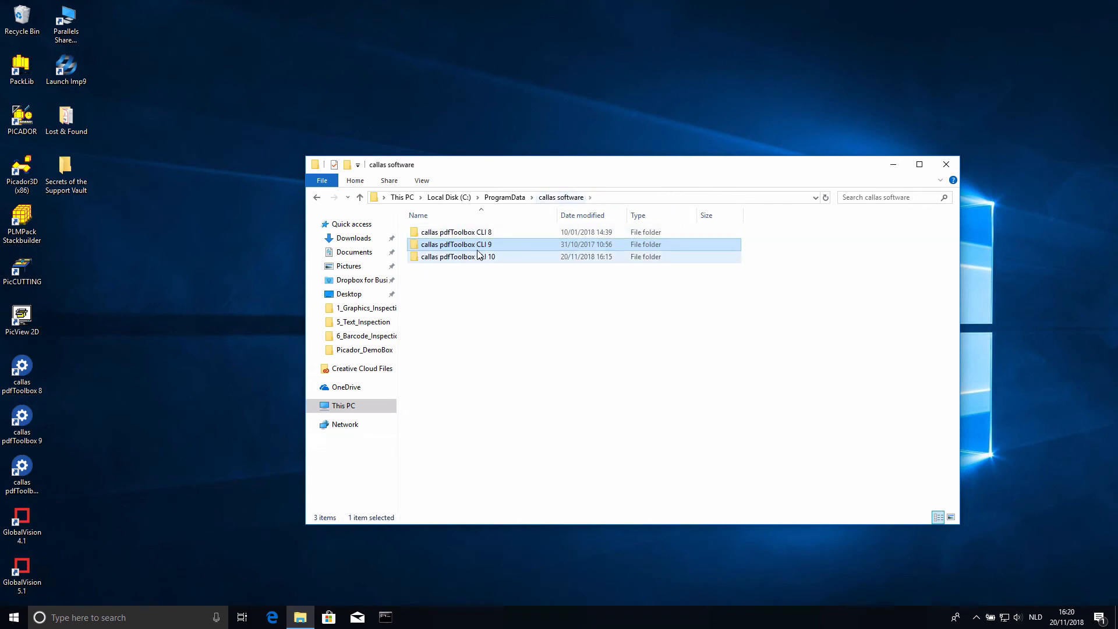
pyautogui.doubleClick(481, 260)
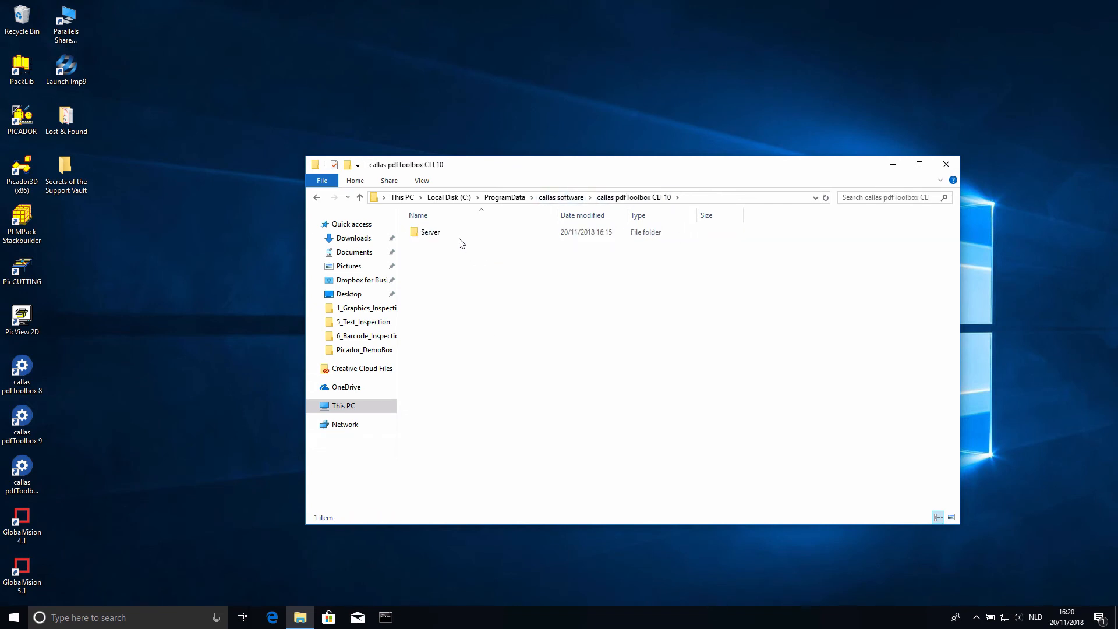
pyautogui.doubleClick(440, 233)
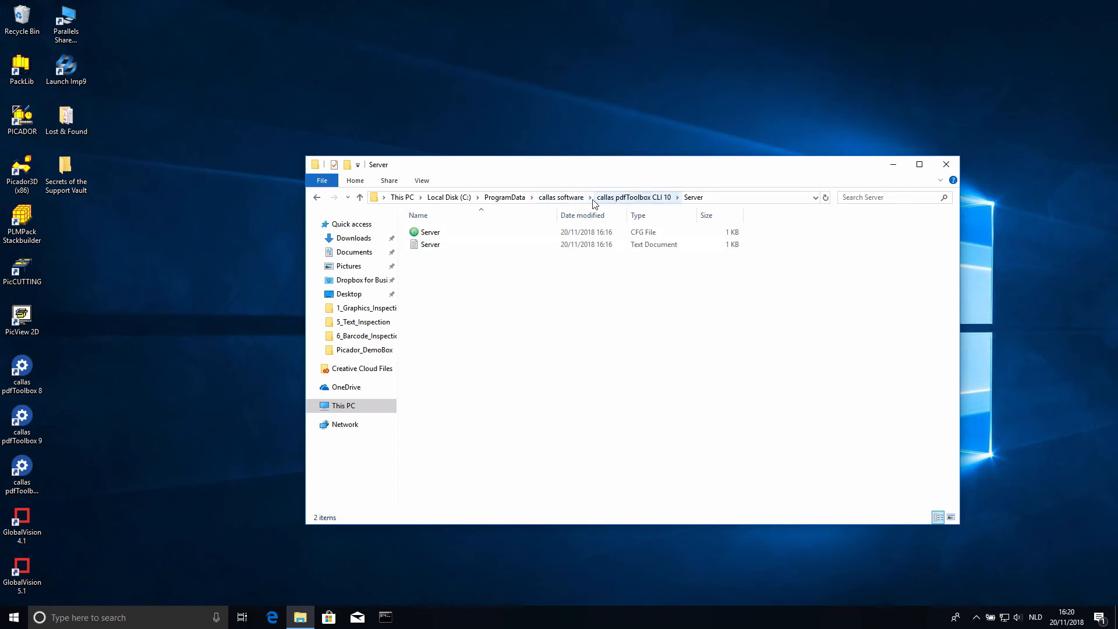
# - Compare with the Jobs folder in callas pdfToolbox CLI 9\Server, and return to the Server folder of CLI 10
pyautogui.click(562, 198)
pyautogui.doubleClick(478, 244)
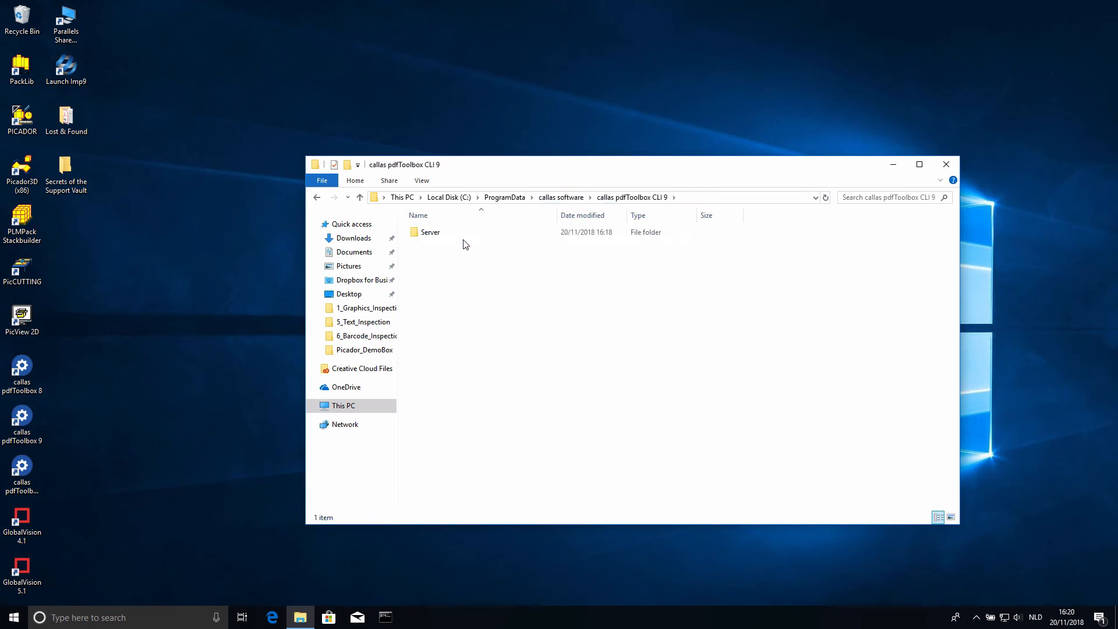
pyautogui.doubleClick(464, 235)
pyautogui.doubleClick(429, 234)
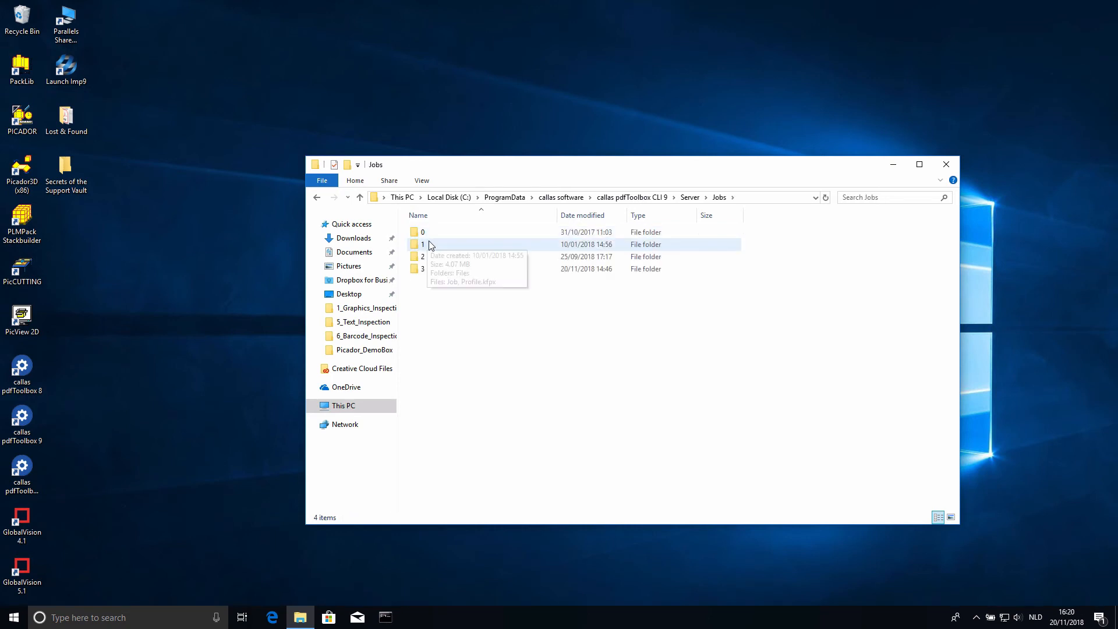
pyautogui.click(573, 198)
pyautogui.doubleClick(495, 258)
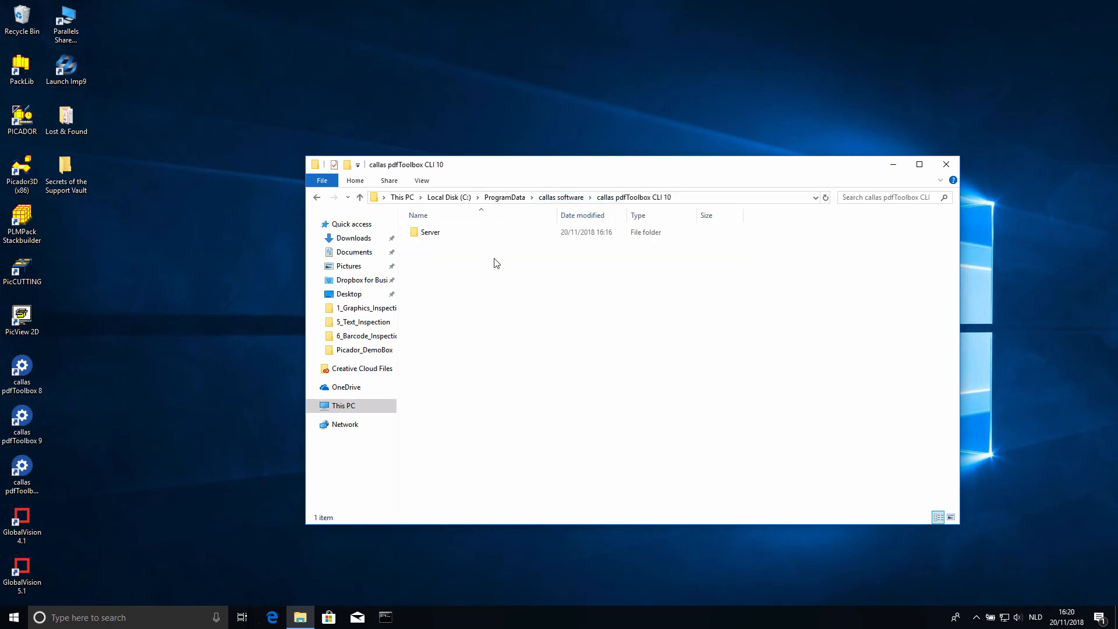
pyautogui.doubleClick(456, 235)
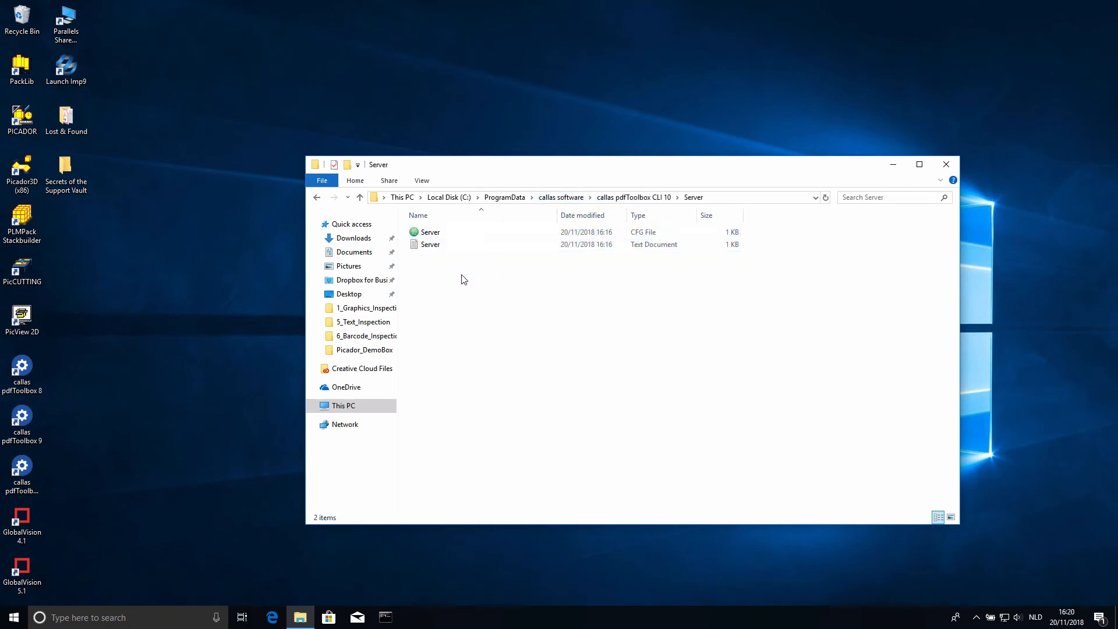
# - Create a new folder named Jobs in the Server folder of callas pdfToolbox CLI 10
pyautogui.rightClick(455, 291)
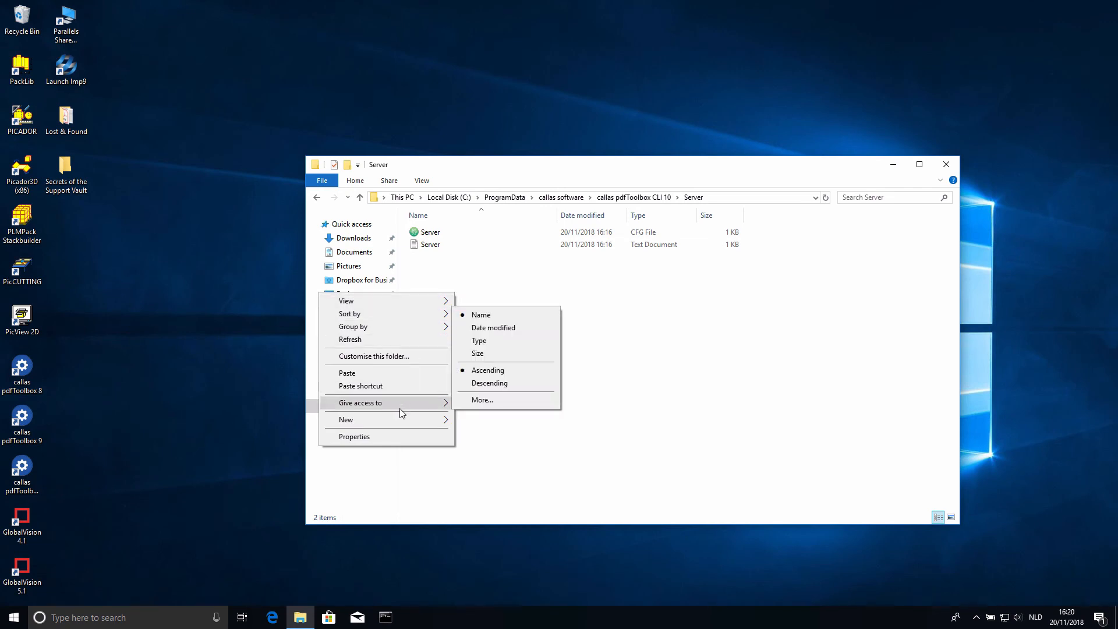
pyautogui.moveTo(414, 418)
pyautogui.click(492, 418)
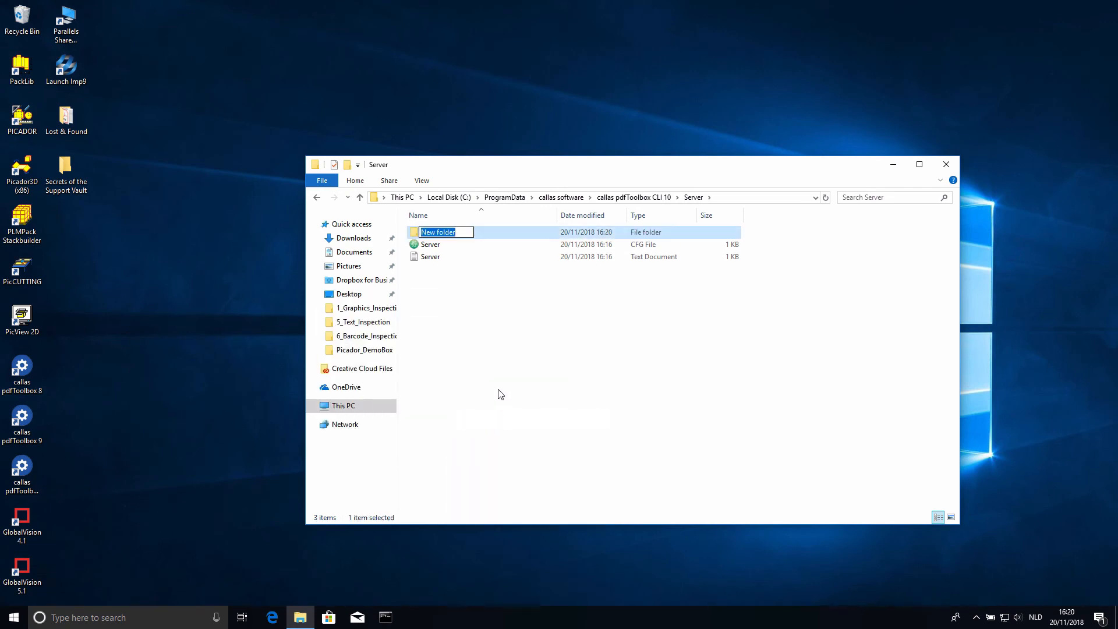
pyautogui.write('Jobs')
pyautogui.press('Return')
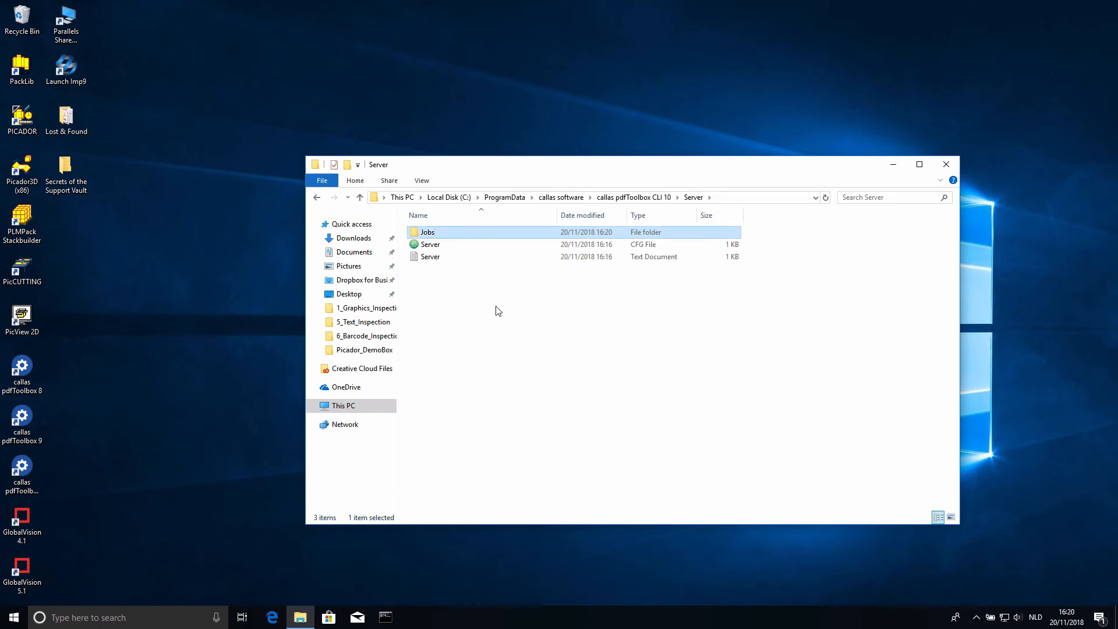
# - Paste the copied job folder into the new Jobs folder and rename it to 0
pyautogui.doubleClick(434, 235)
pyautogui.rightClick(438, 267)
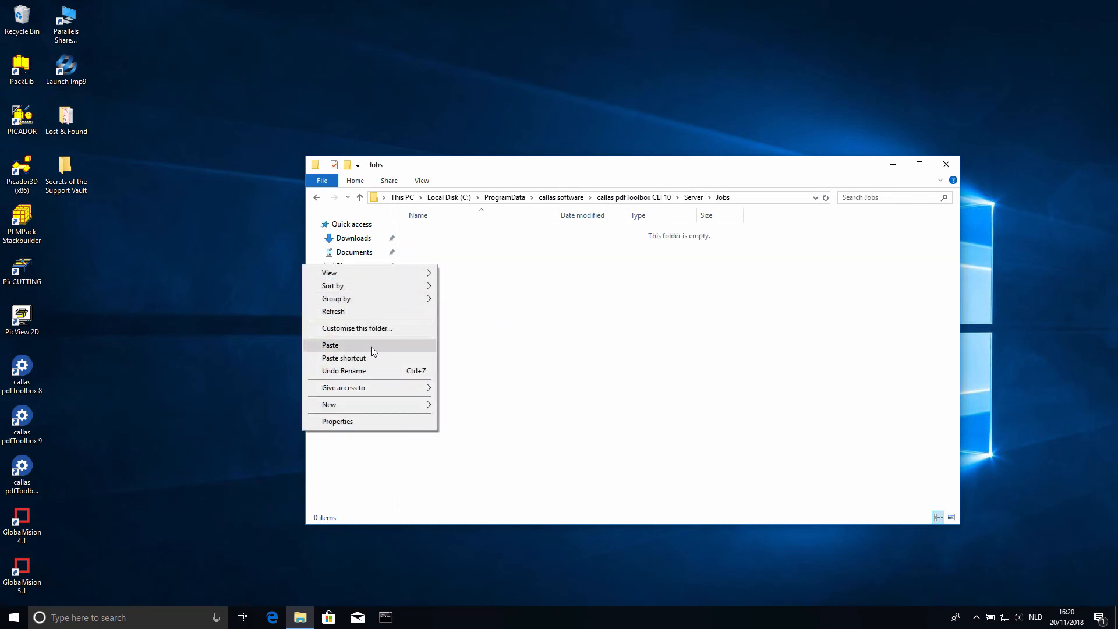
pyautogui.click(330, 345)
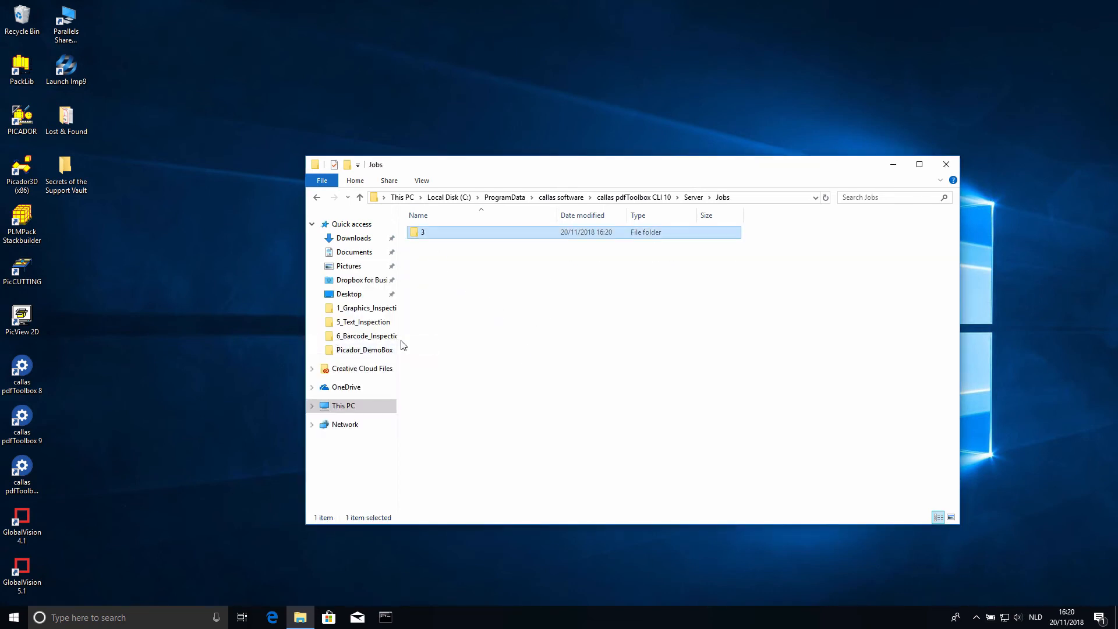
pyautogui.rightClick(439, 232)
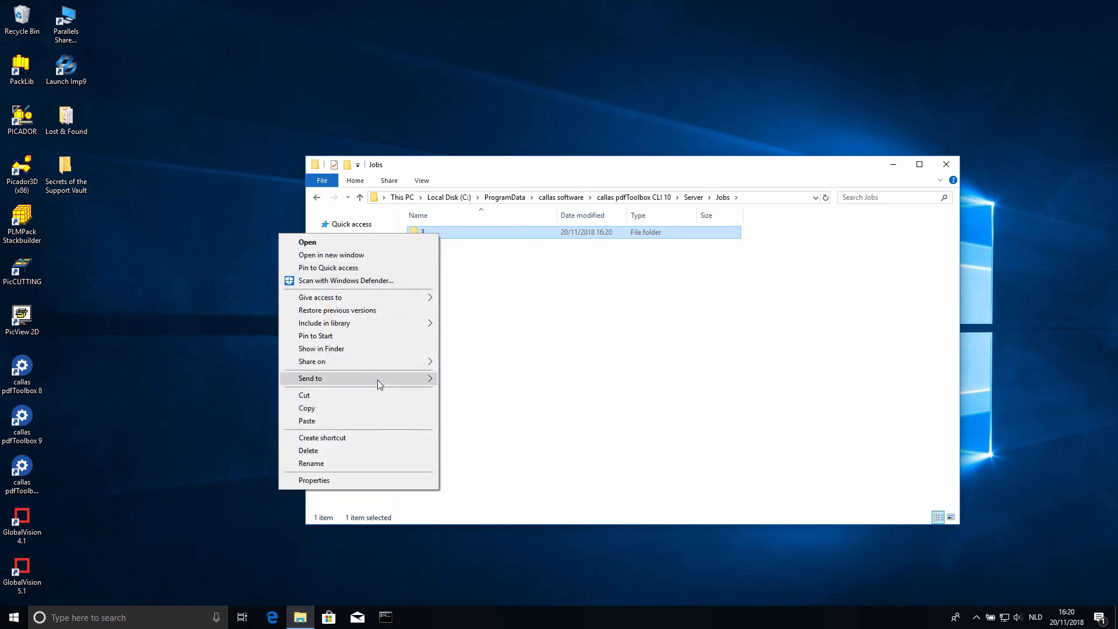
pyautogui.click(356, 463)
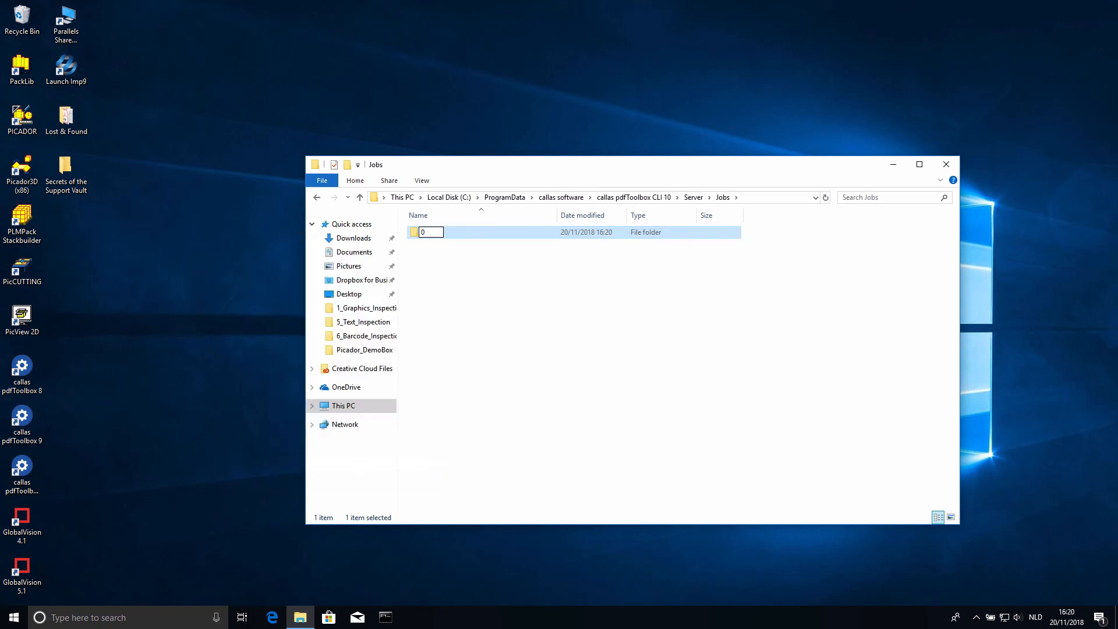
pyautogui.write('0')
pyautogui.press('Return')
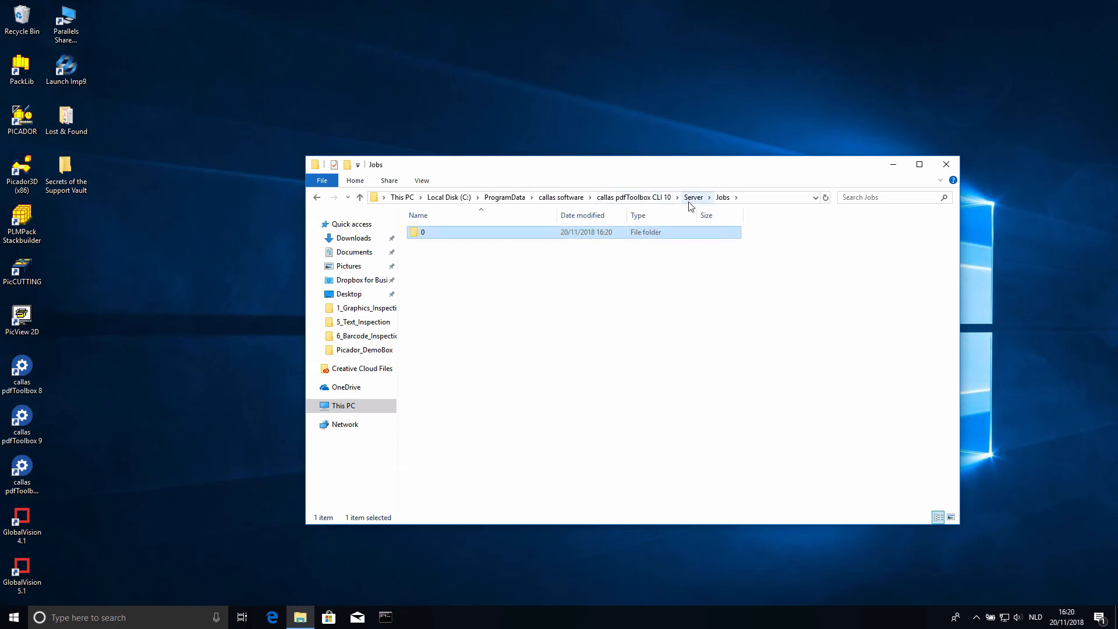
# - Look at the Server folder of callas pdfToolbox CLI 9 once more and close the File Explorer window
pyautogui.click(562, 197)
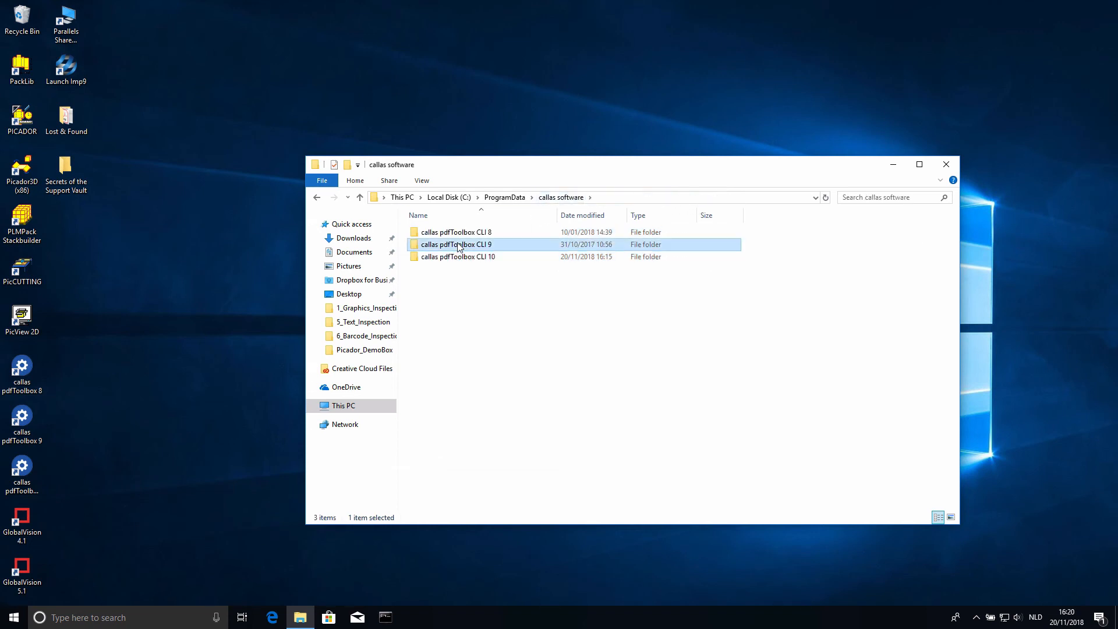
pyautogui.doubleClick(457, 244)
pyautogui.doubleClick(454, 236)
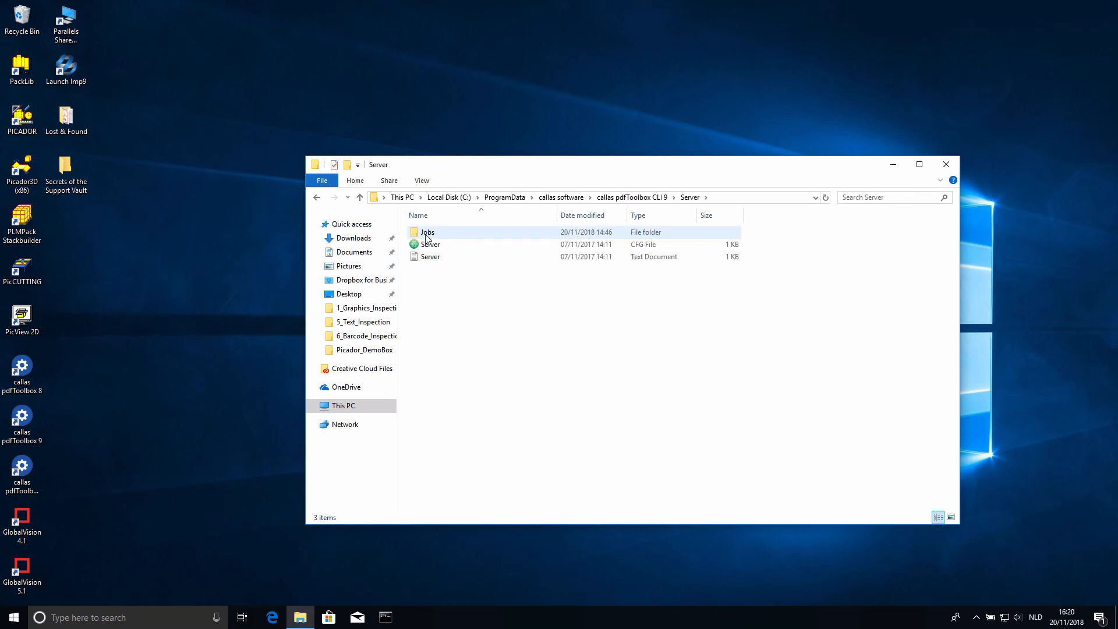
pyautogui.click(588, 198)
pyautogui.click(947, 165)
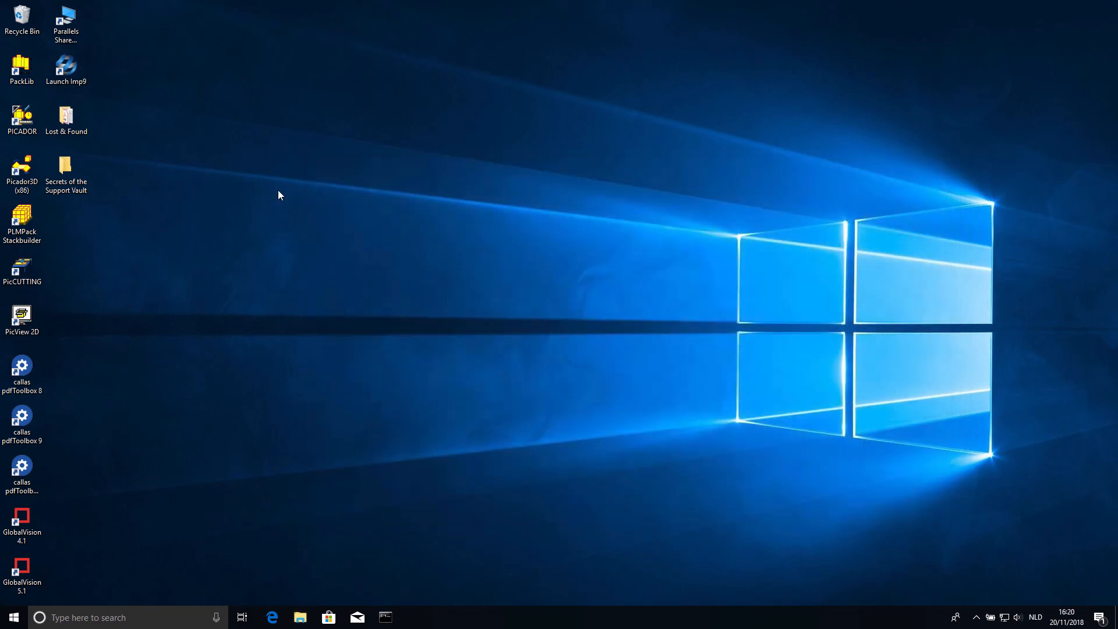
# - Launch callas pdfToolbox Server 10, open its Server window and start a server, accepting the Create Server dialog as it is
pyautogui.doubleClick(29, 458)
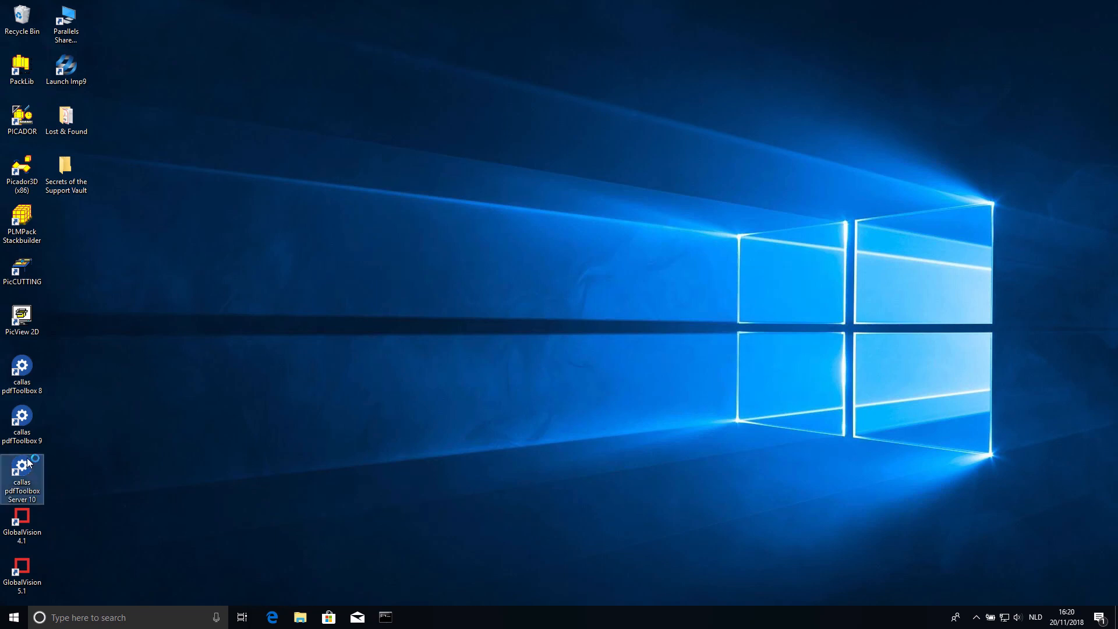
pyautogui.click(404, 186)
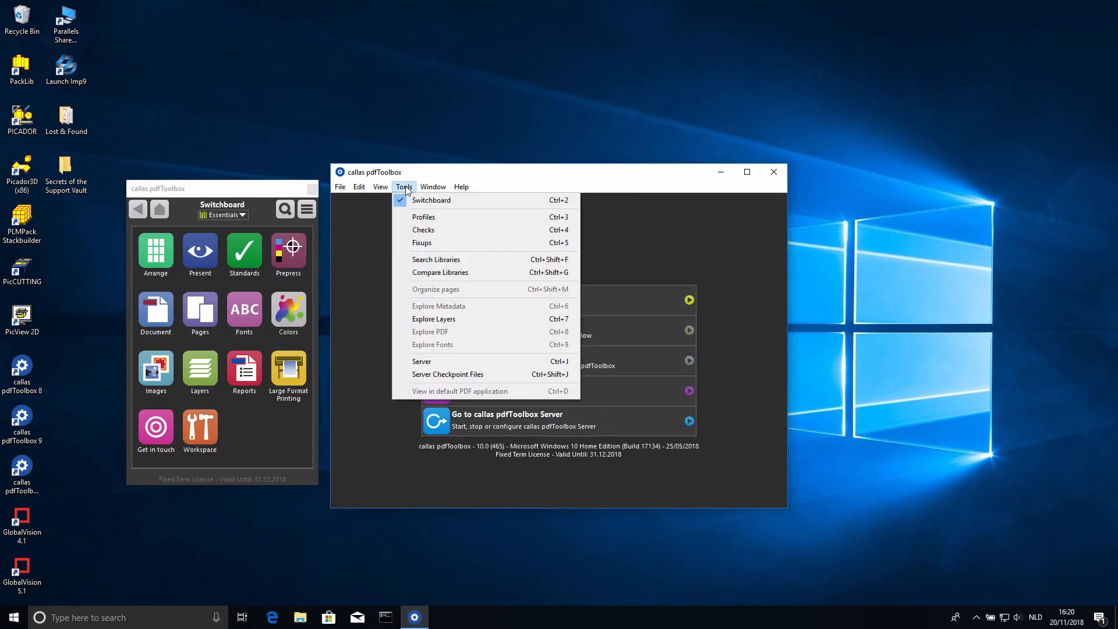
pyautogui.click(437, 365)
pyautogui.click(548, 308)
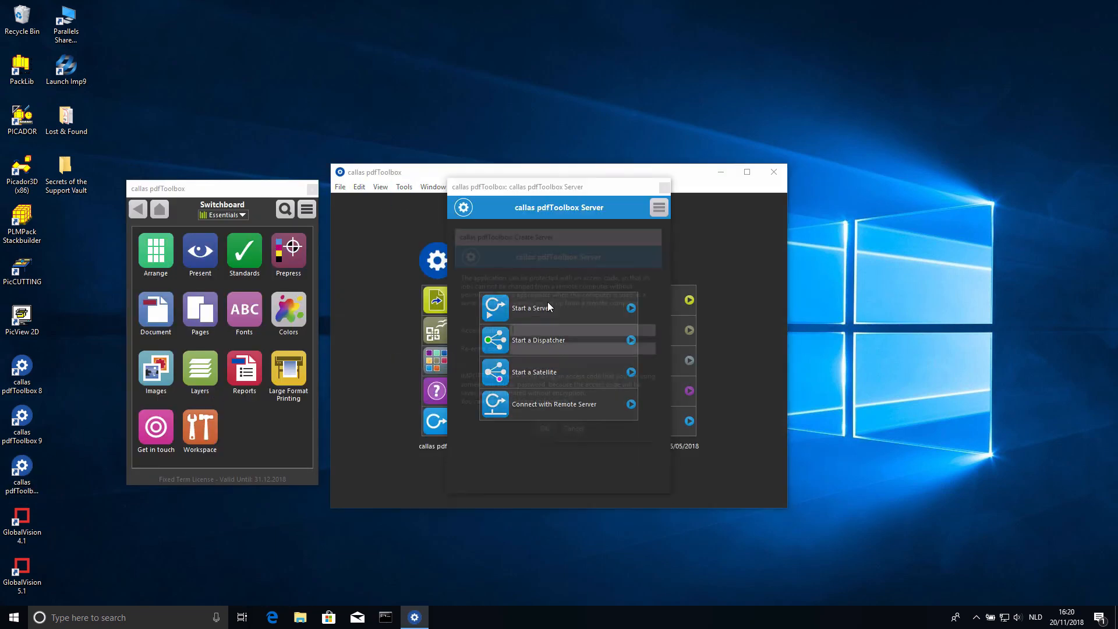
pyautogui.click(544, 433)
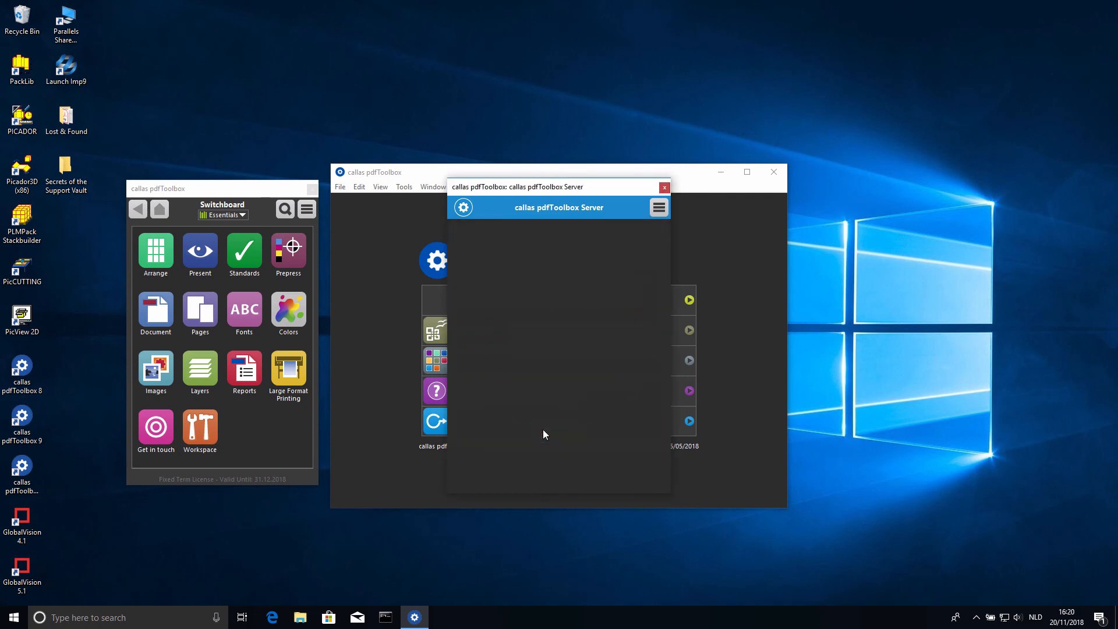